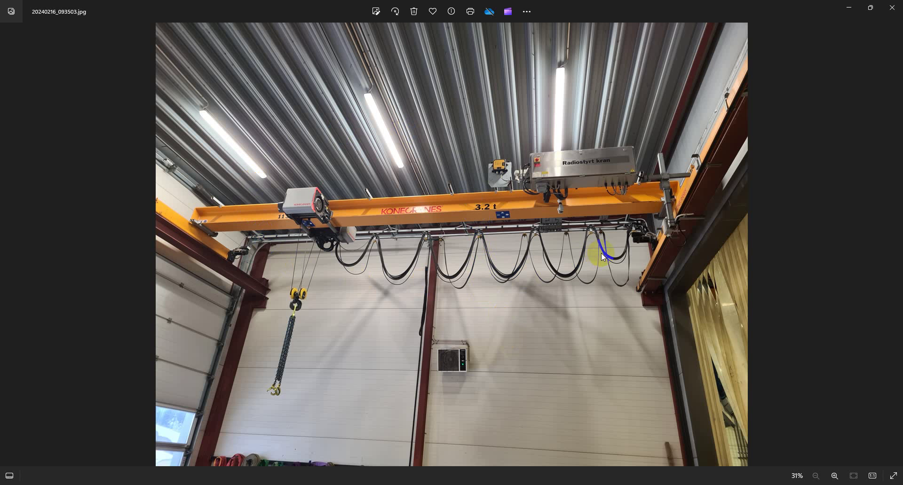
# - Put away the crane photo, examine the 3D VERKSTED frame drawing in Snipping Tool, and return to SAP2000
pyautogui.click(846, 10)
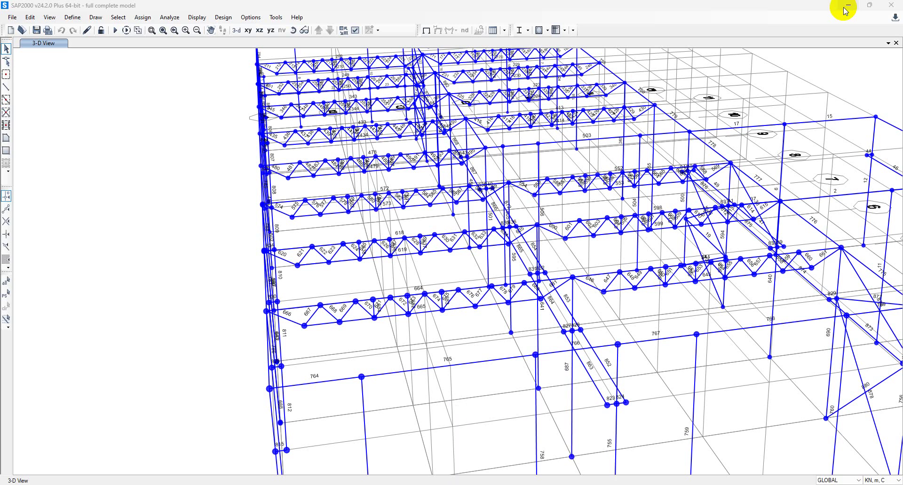
pyautogui.moveTo(639, 483)
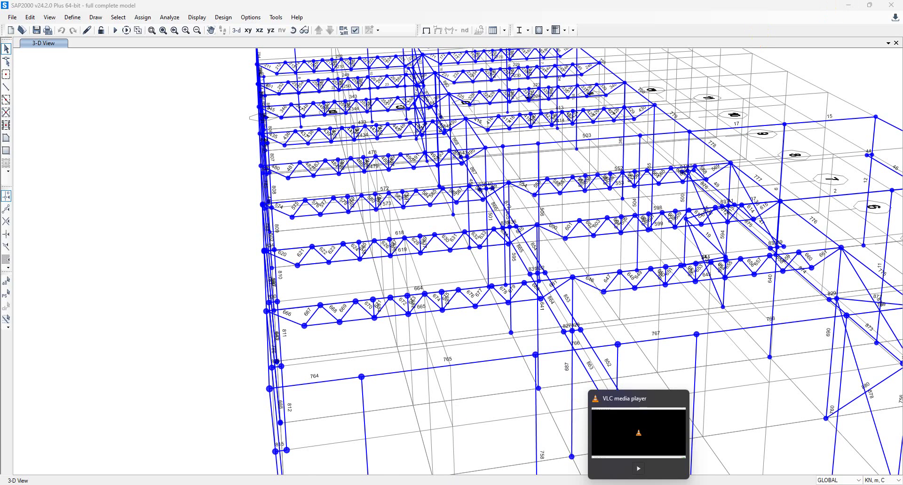
pyautogui.click(618, 484)
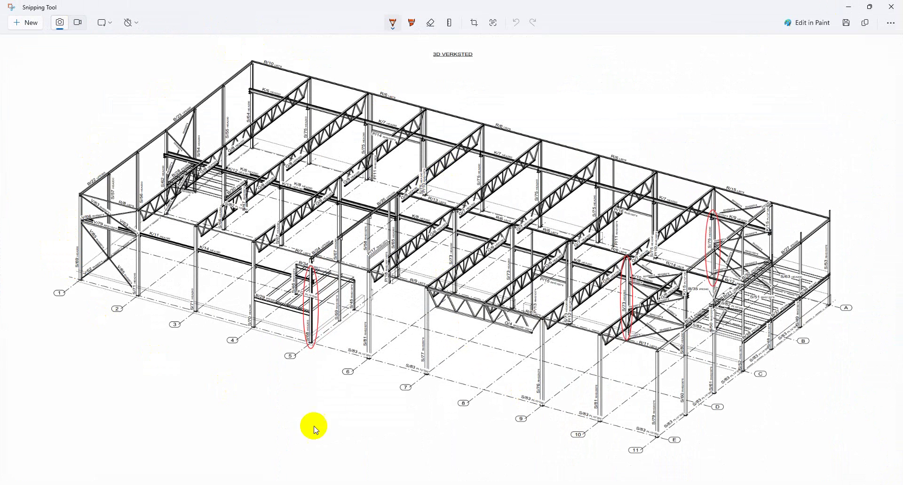
pyautogui.moveTo(528, 158); pyautogui.dragTo(543, 148)
pyautogui.moveTo(385, 155); pyautogui.dragTo(399, 154)
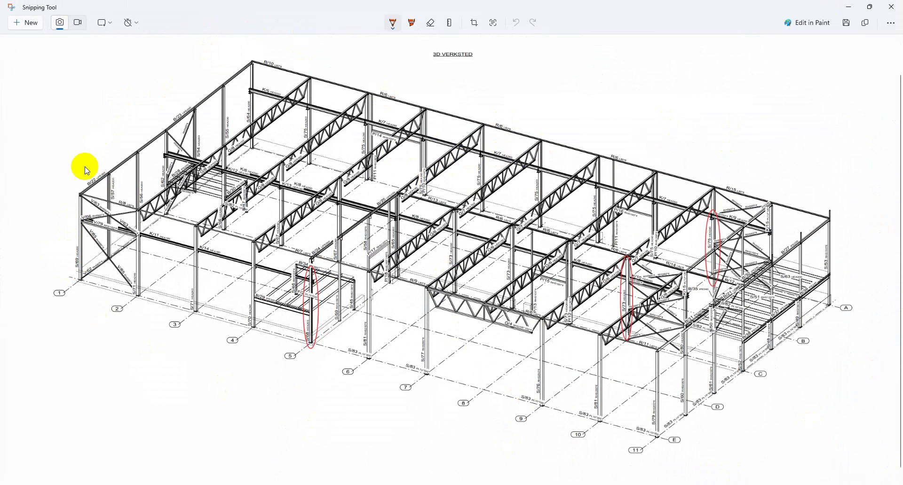
pyautogui.click(852, 6)
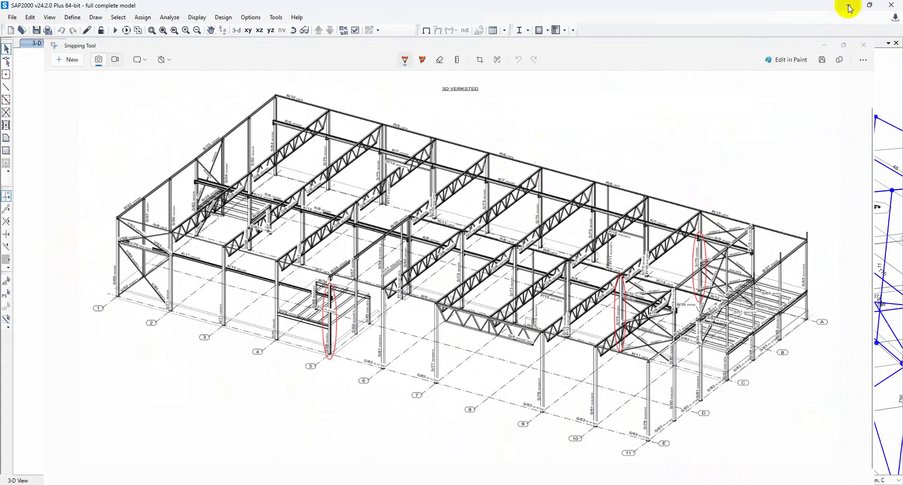
# - Examine the complete 3-D frame model as a whole and the trusses and columns near its front end
pyautogui.scroll(-4, 444, 326)
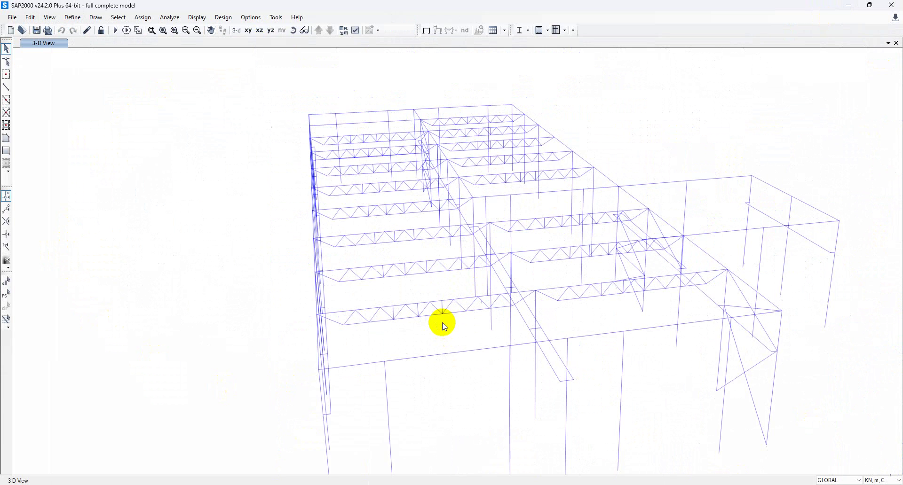
pyautogui.scroll(1, 408, 378)
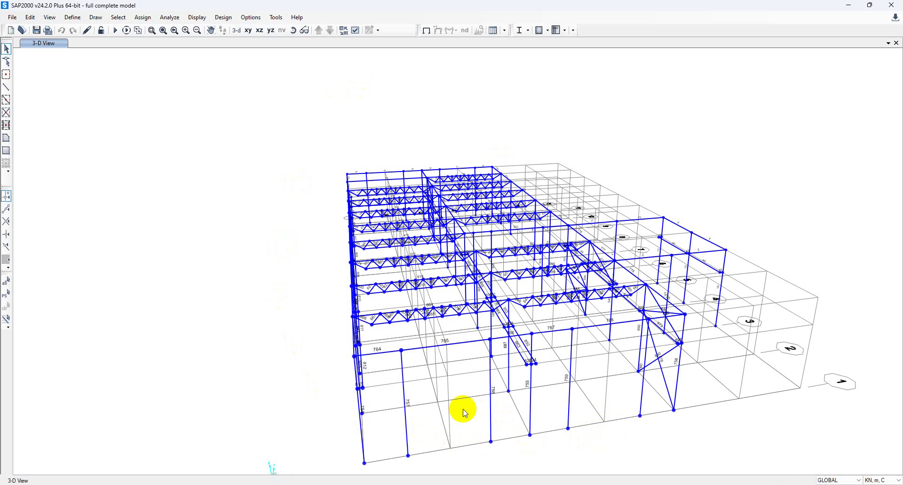
pyautogui.keyDown('shift'); pyautogui.moveTo(466, 416); pyautogui.dragTo(429, 395, button='middle'); pyautogui.keyUp('shift')
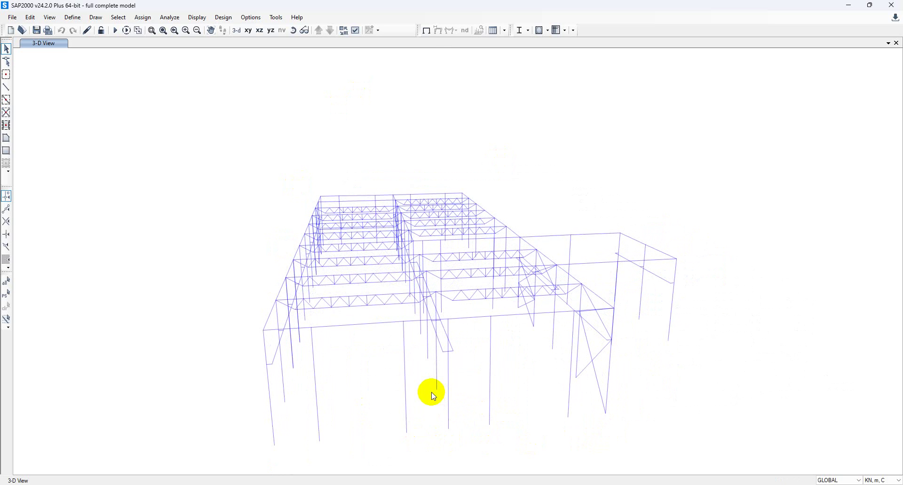
pyautogui.keyDown('shift'); pyautogui.moveTo(352, 389); pyautogui.dragTo(352, 389, button='middle'); pyautogui.keyUp('shift')
pyautogui.scroll(5, 303, 366)
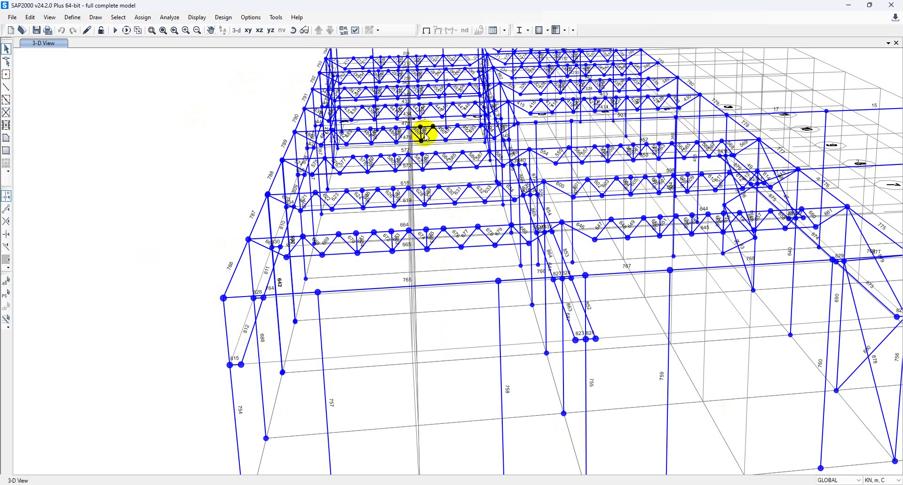
# - Review the object display options and apply them with only the frame labels shown
pyautogui.click(356, 31)
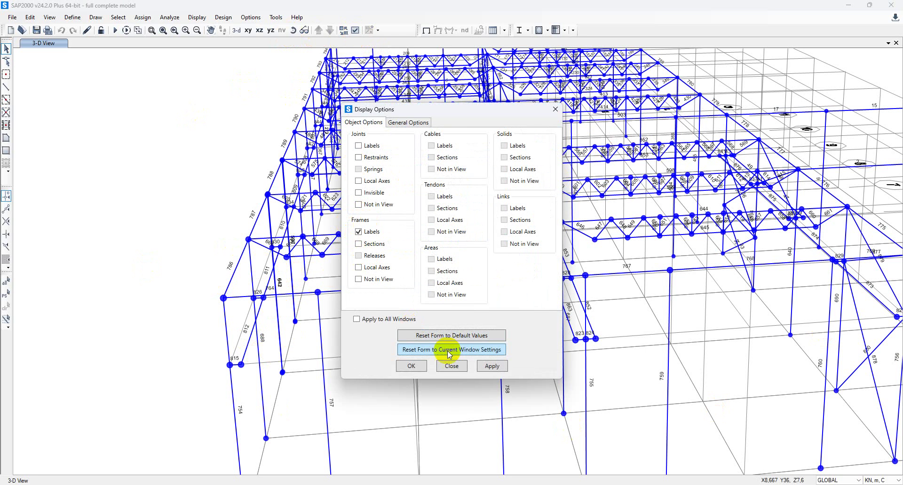
pyautogui.click(492, 366)
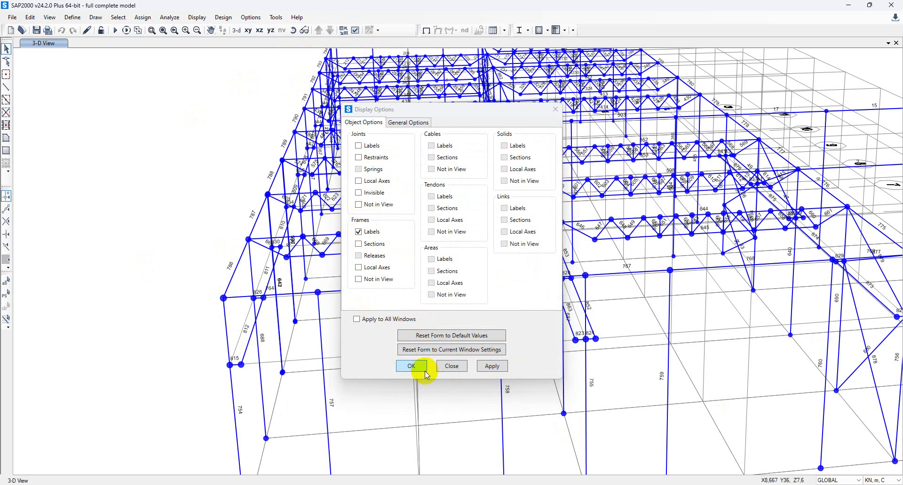
pyautogui.click(411, 366)
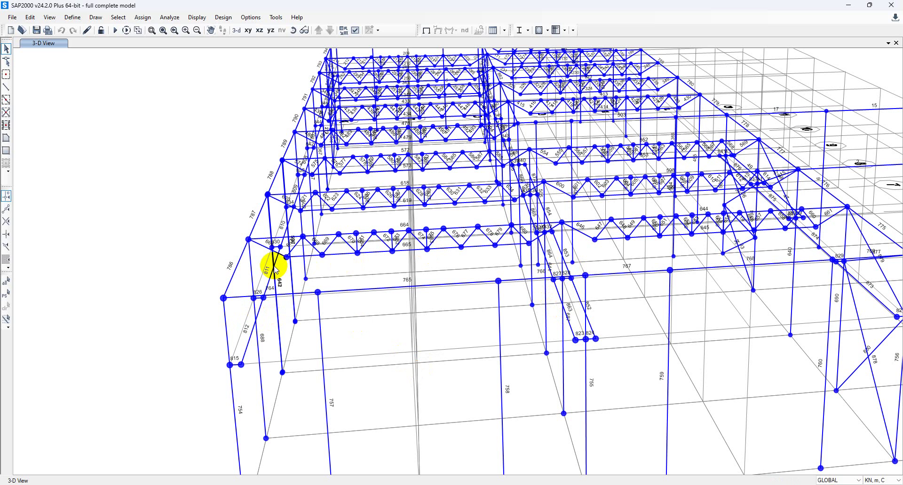
# - Capture the 1.5 t crane photo as a new rectangular snip in Snipping Tool, maximize it, and return to SAP2000
pyautogui.moveTo(639, 484)
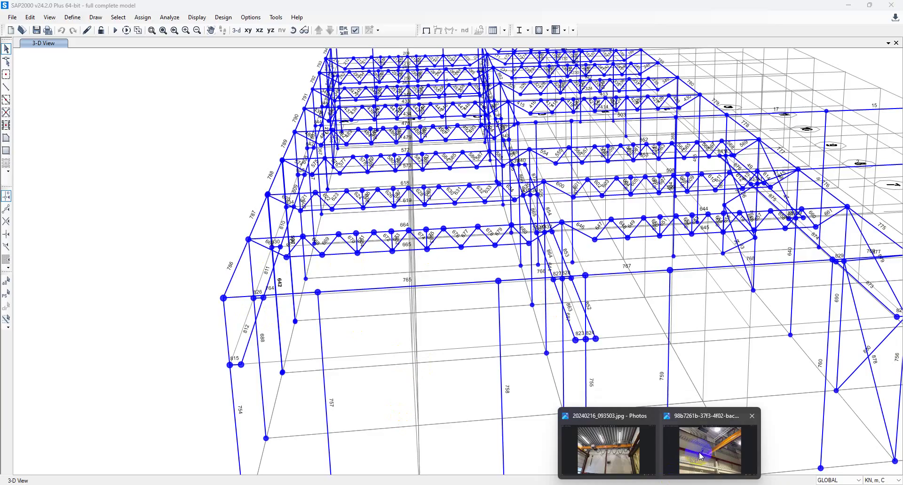
pyautogui.click(686, 435)
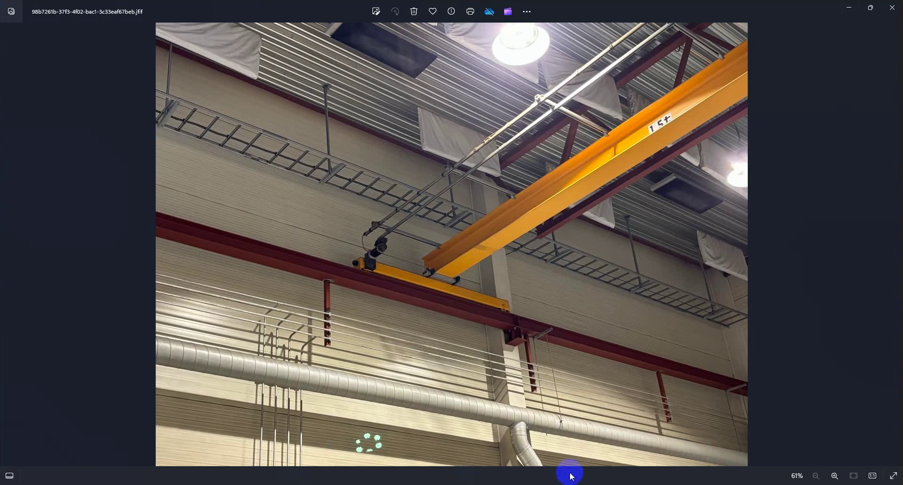
pyautogui.moveTo(598, 484)
pyautogui.click(597, 443)
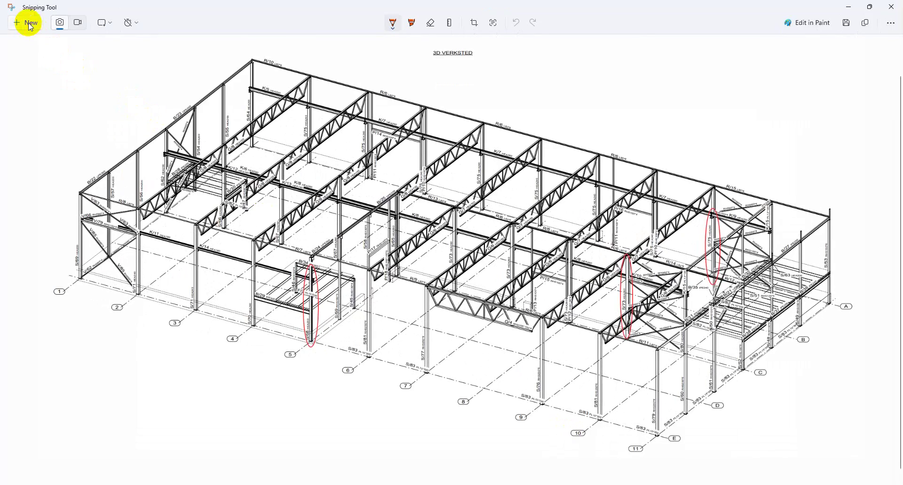
pyautogui.click(27, 23)
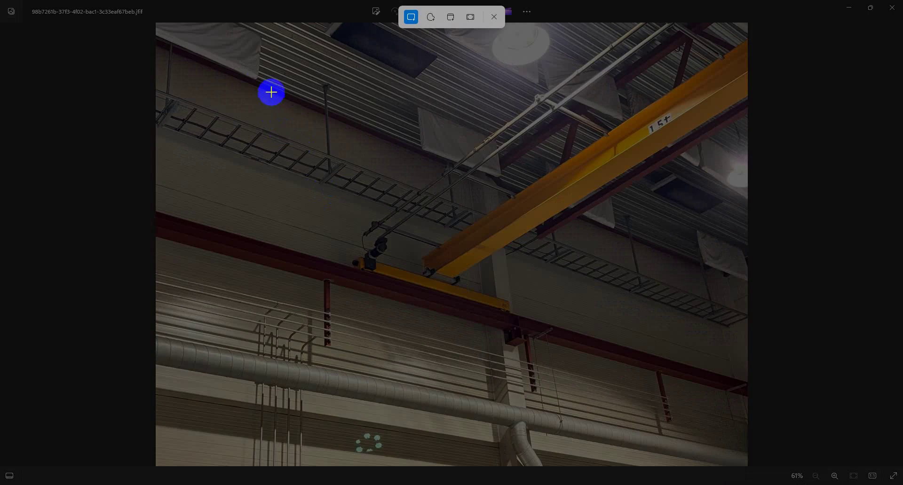
pyautogui.moveTo(244, 49); pyautogui.dragTo(738, 387)
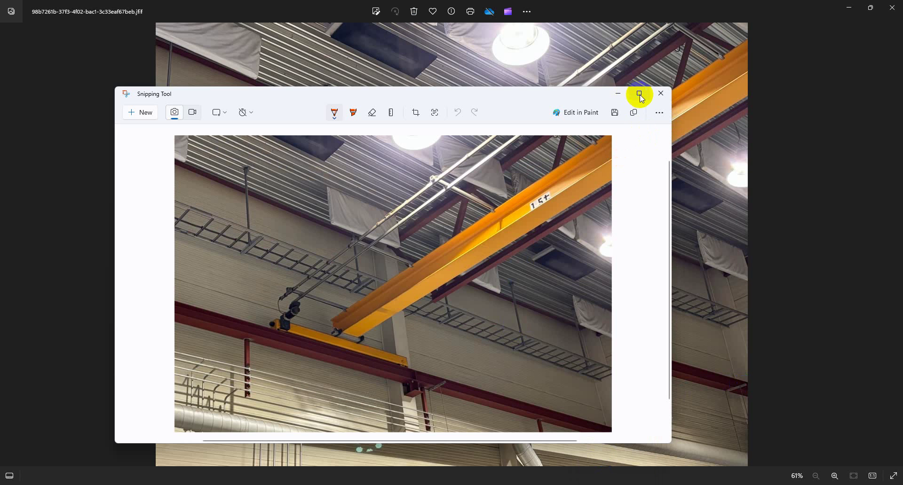
pyautogui.click(640, 94)
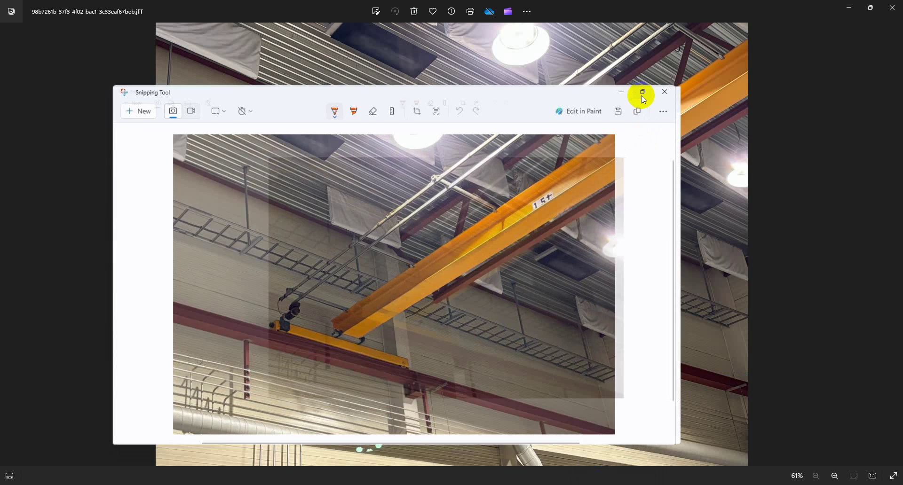
pyautogui.moveTo(602, 479)
pyautogui.click(563, 467)
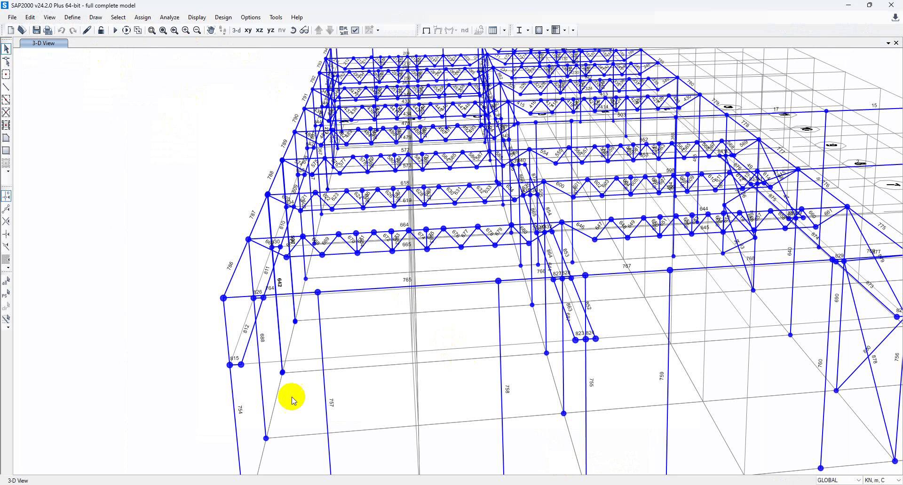
# - Start a new moving-load vehicle definition and set its load length type to Leading Load
pyautogui.click(72, 18)
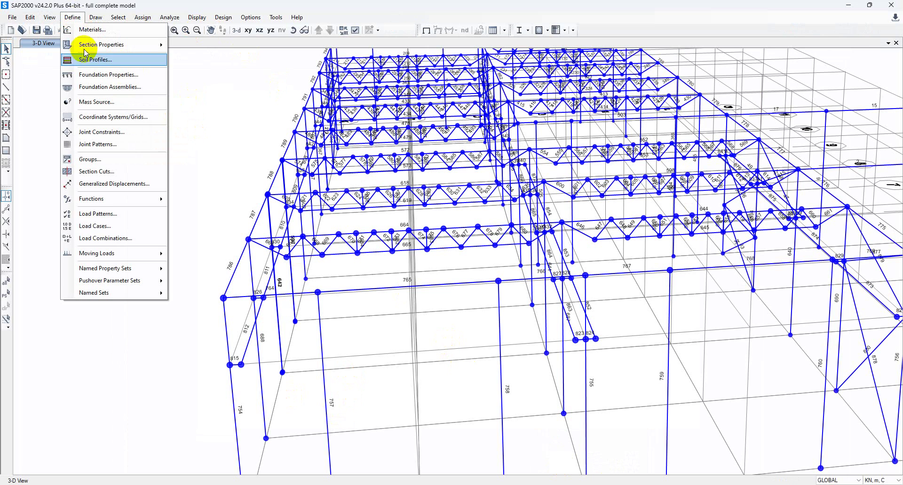
pyautogui.moveTo(111, 254)
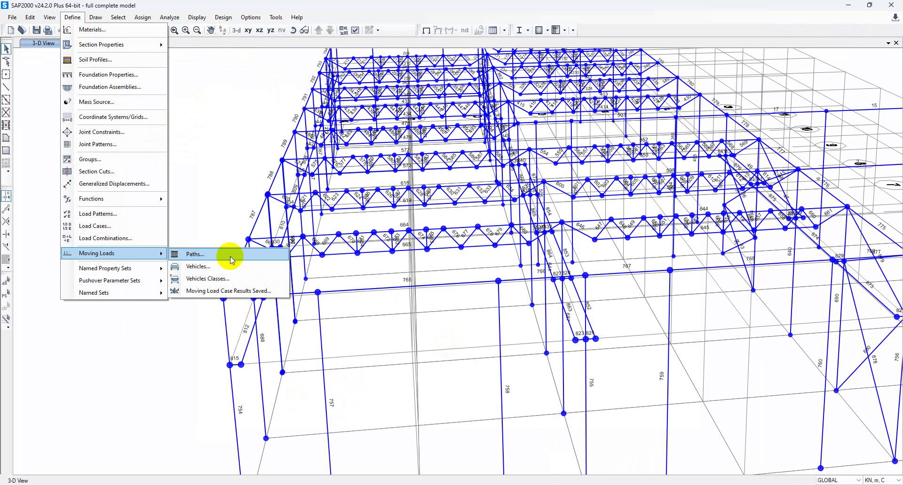
pyautogui.click(216, 265)
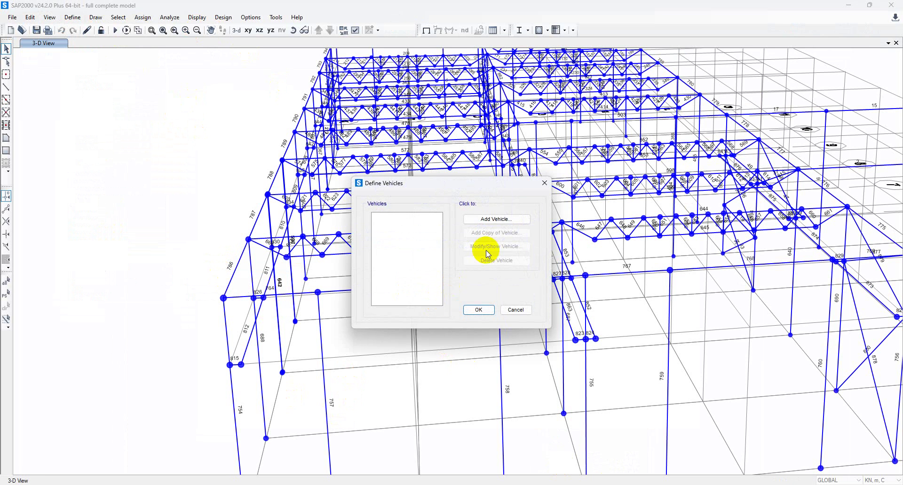
pyautogui.click(493, 219)
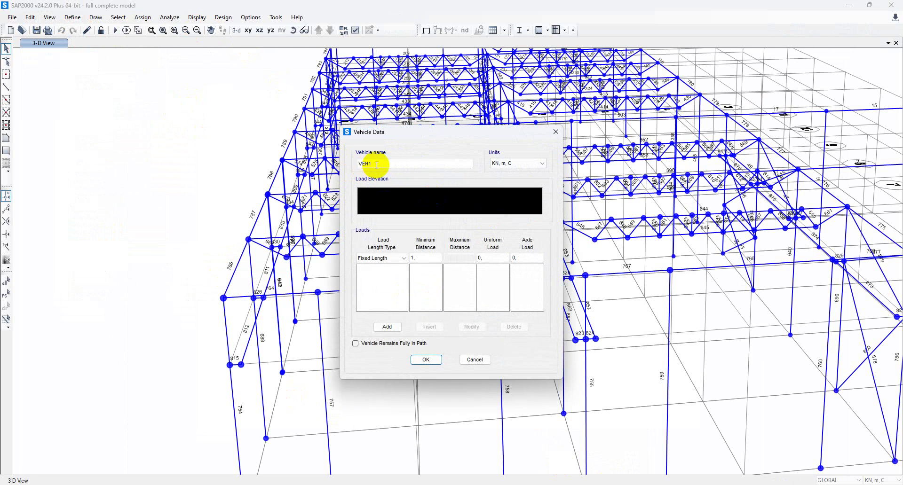
pyautogui.click(399, 259)
pyautogui.click(380, 267)
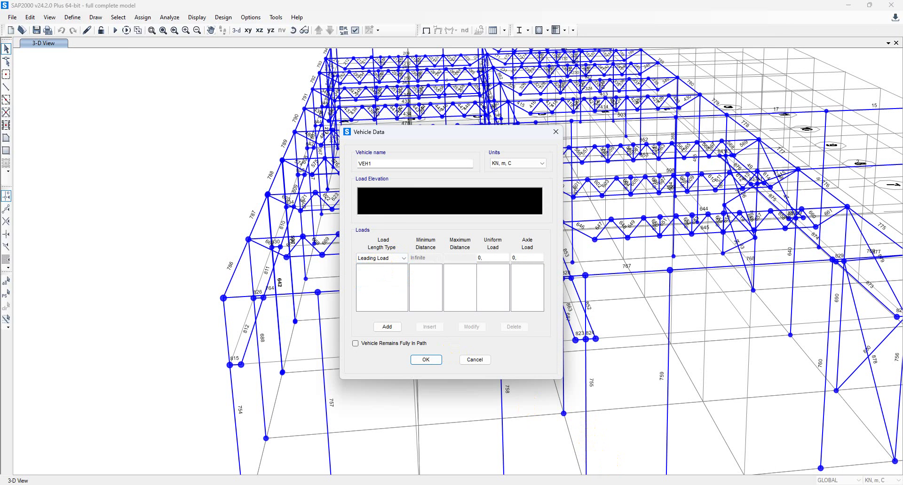
# - In Snipping Tool, mark the crane photo in orange with a travel arrow, a circled end wheel and a wheel-spacing line, and return to SAP2000
pyautogui.click(618, 484)
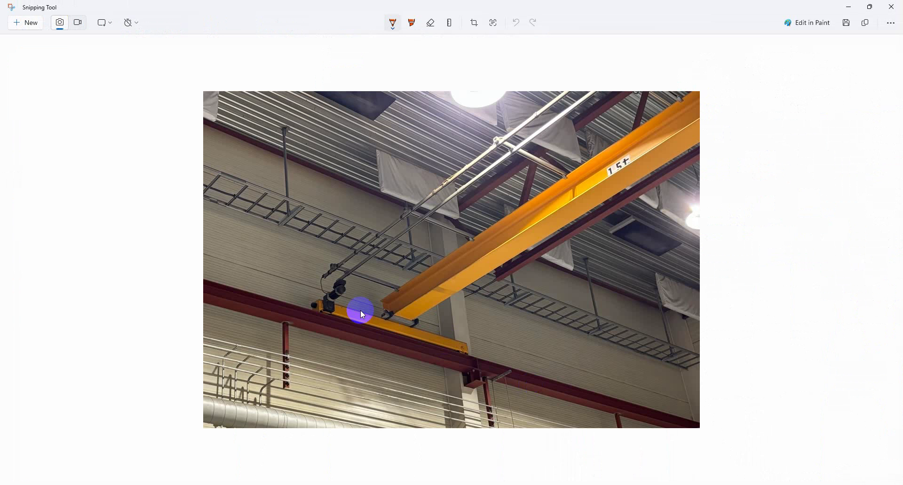
pyautogui.click(393, 22)
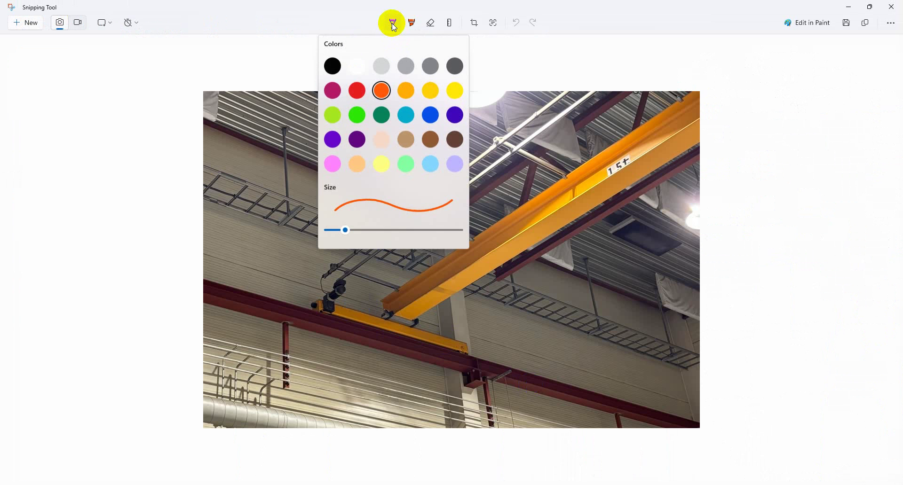
pyautogui.click(382, 91)
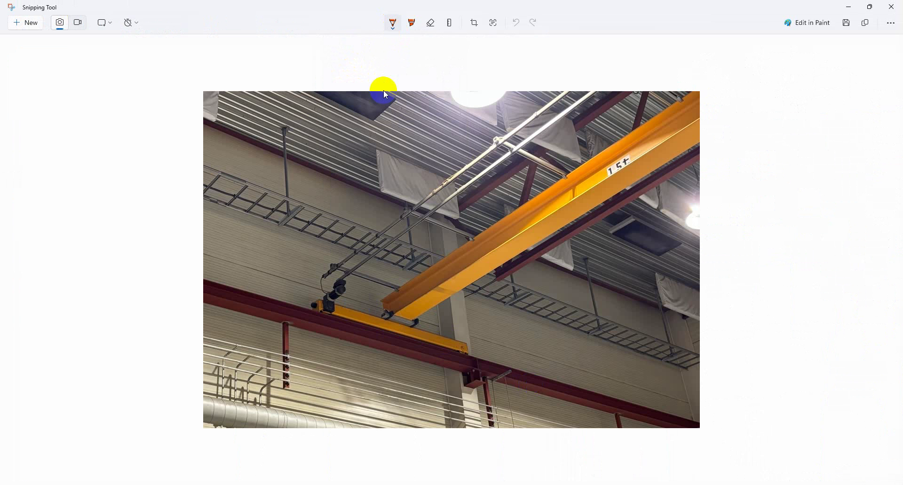
pyautogui.moveTo(387, 279)
pyautogui.mouseDown()
pyautogui.moveTo(286, 257)
pyautogui.moveTo(313, 256)
pyautogui.mouseUp()
pyautogui.moveTo(342, 298)
pyautogui.mouseDown()
pyautogui.moveTo(288, 296)
pyautogui.moveTo(311, 321)
pyautogui.moveTo(340, 321)
pyautogui.moveTo(343, 306)
pyautogui.moveTo(324, 292)
pyautogui.moveTo(331, 348)
pyautogui.moveTo(330, 337)
pyautogui.moveTo(463, 369)
pyautogui.moveTo(467, 359)
pyautogui.moveTo(463, 384)
pyautogui.mouseUp()
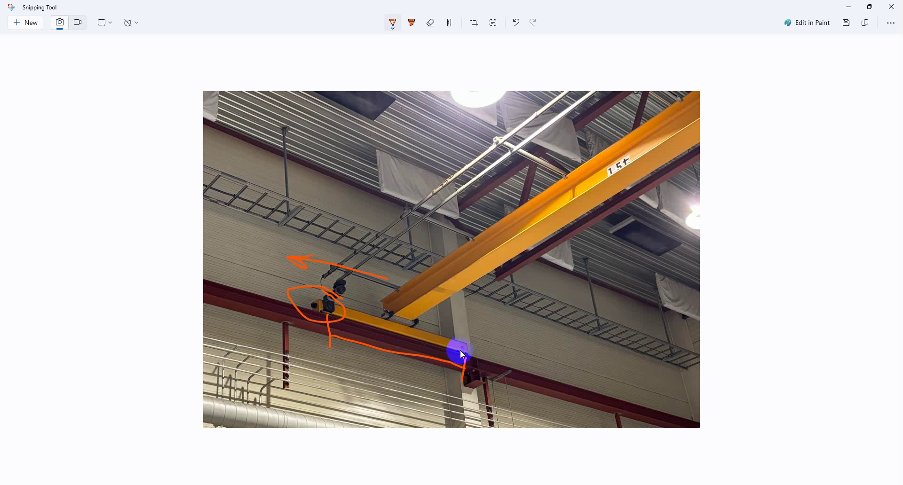
pyautogui.click(853, 10)
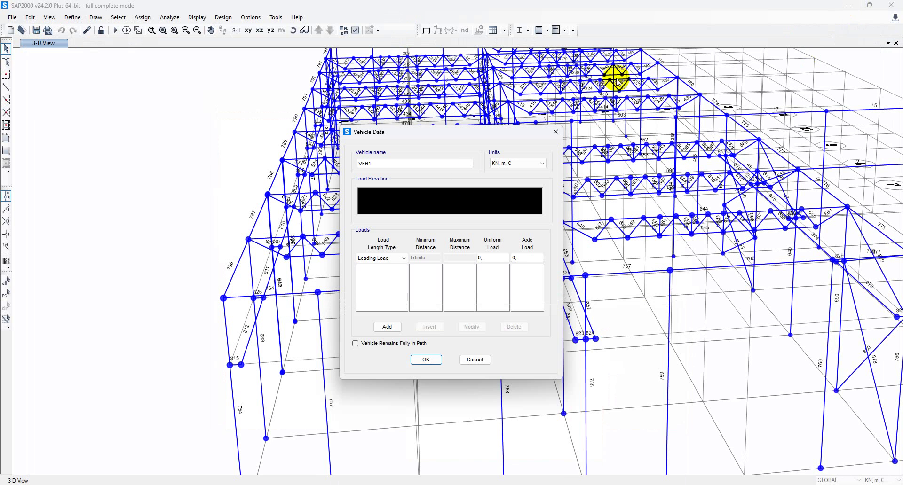
# - Add a Leading Load with uniform load 0 and axle load 37,3 to the vehicle
pyautogui.click(398, 260)
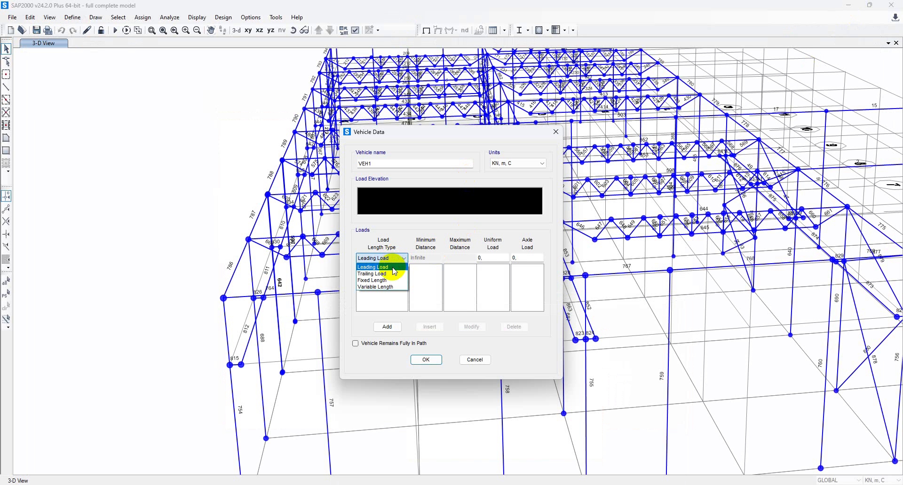
pyautogui.click(395, 267)
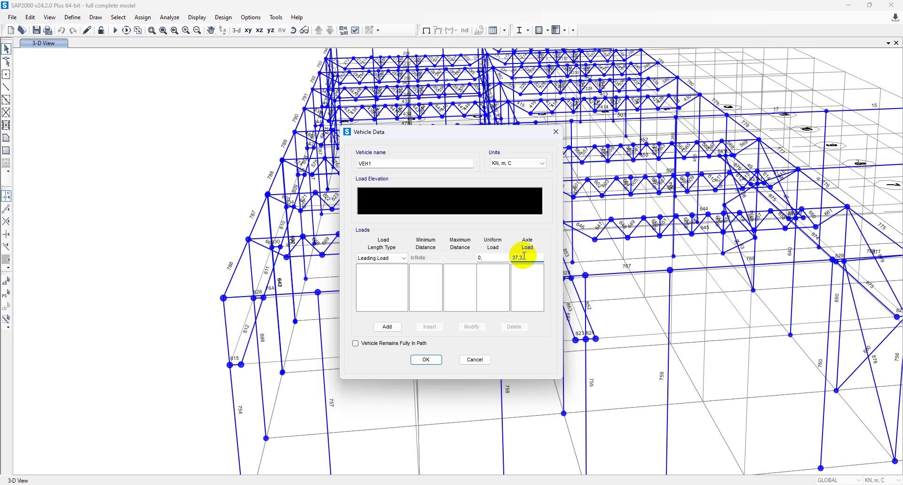
pyautogui.click(388, 327)
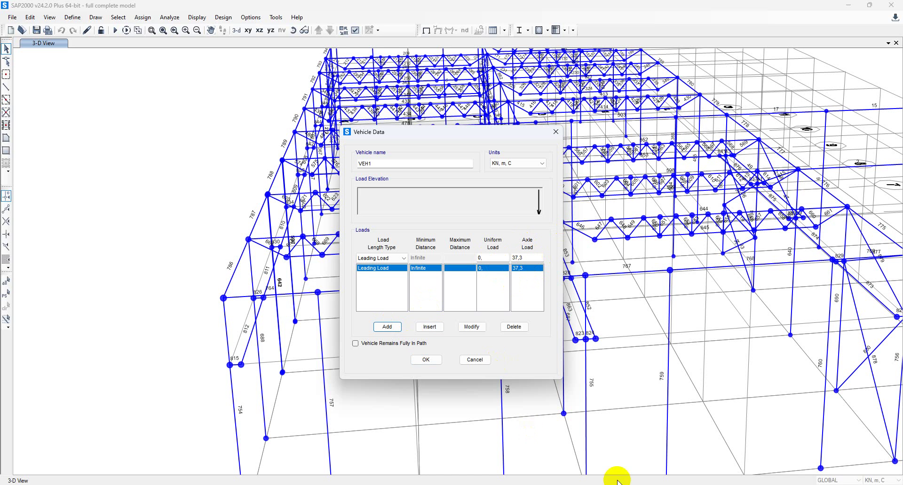
# - Check the wheel spacing marked on the annotated crane photo in Snipping Tool, and return to the vehicle data in SAP2000
pyautogui.moveTo(577, 484)
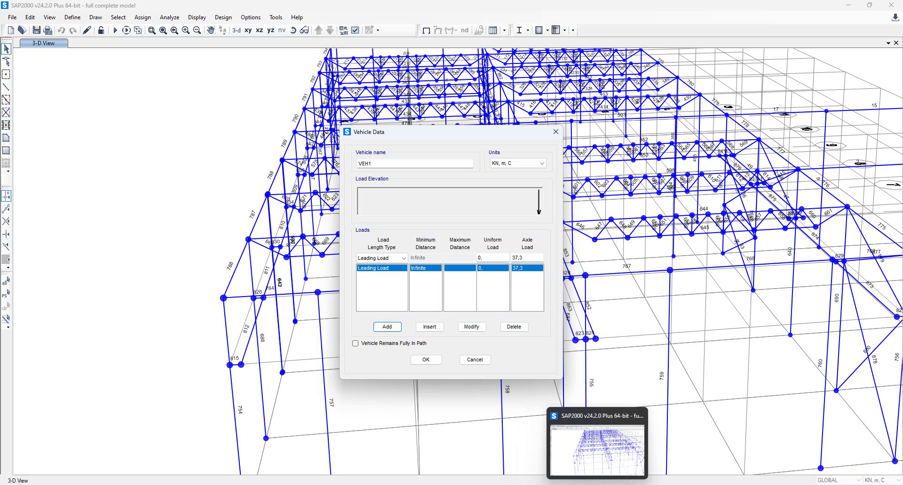
pyautogui.click(633, 484)
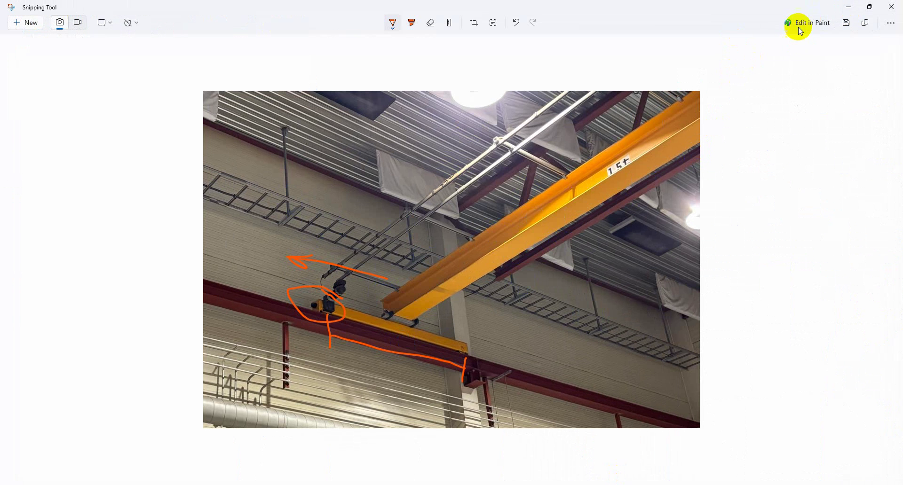
pyautogui.click(847, 8)
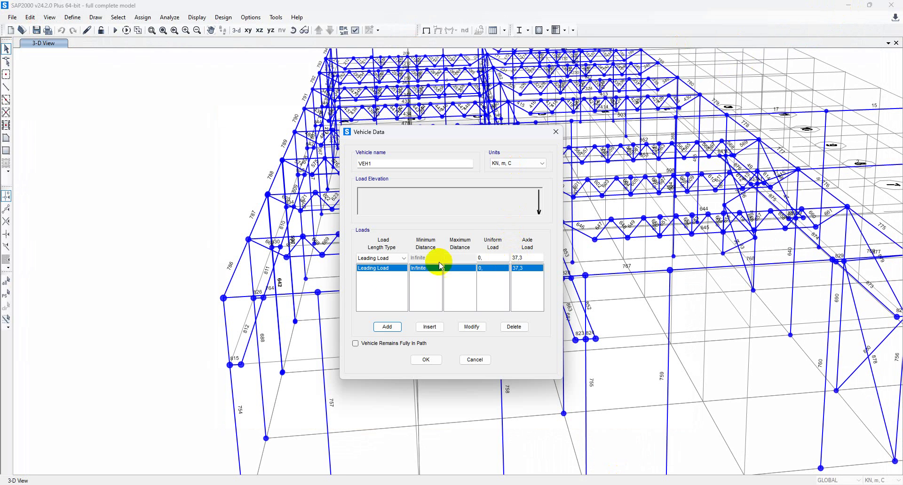
# - Add a Fixed Length load with minimum distance 2, uniform load 0 and axle load 37,3, checking the crane photo in Snipping Tool before adding
pyautogui.click(398, 259)
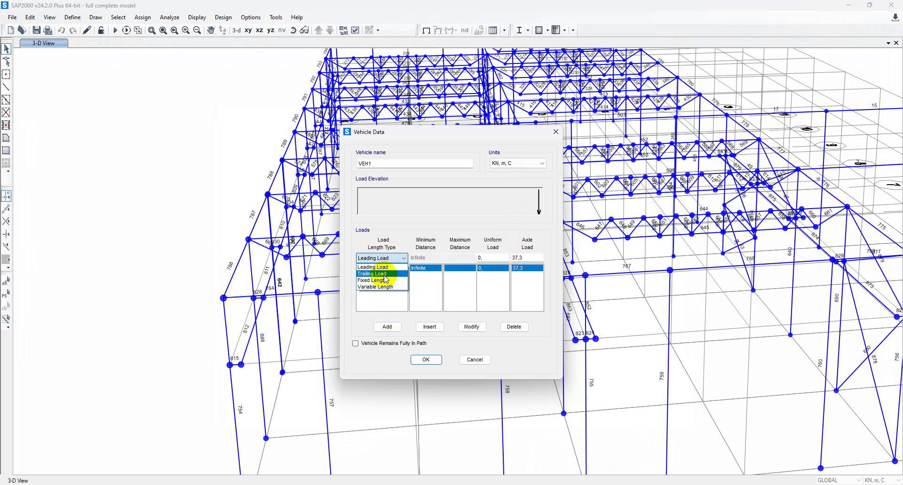
pyautogui.click(383, 277)
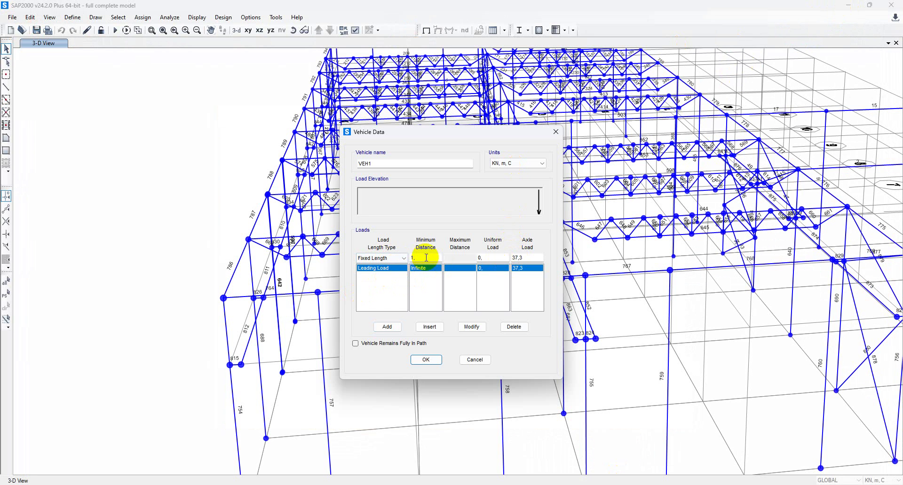
pyautogui.moveTo(426, 257)
pyautogui.mouseDown()
pyautogui.moveTo(399, 252)
pyautogui.moveTo(414, 257)
pyautogui.mouseUp()
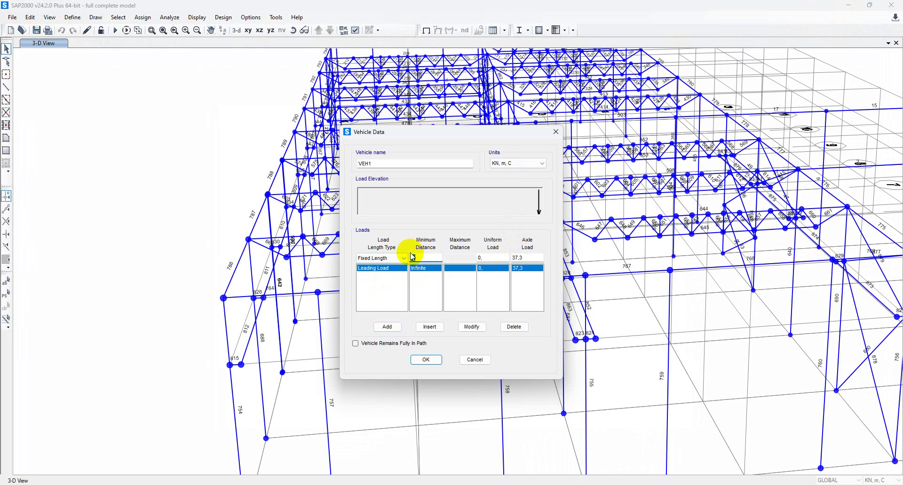
pyautogui.write('2')
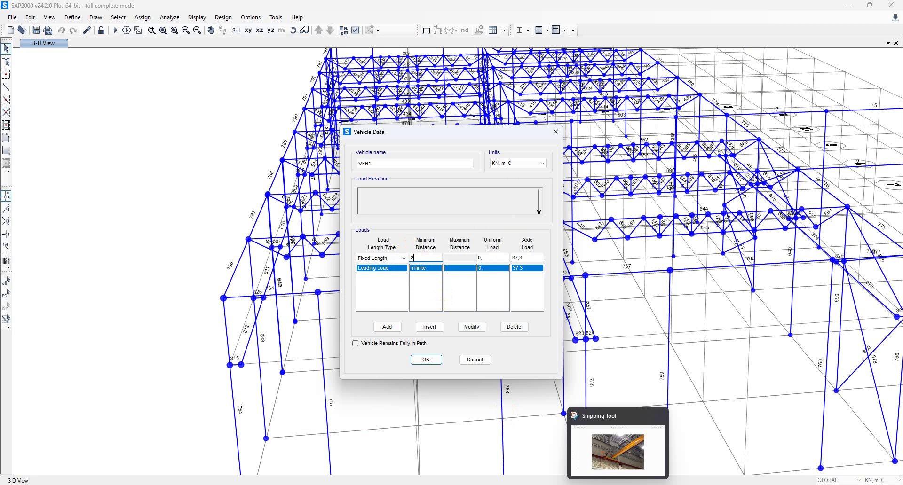
pyautogui.click(618, 450)
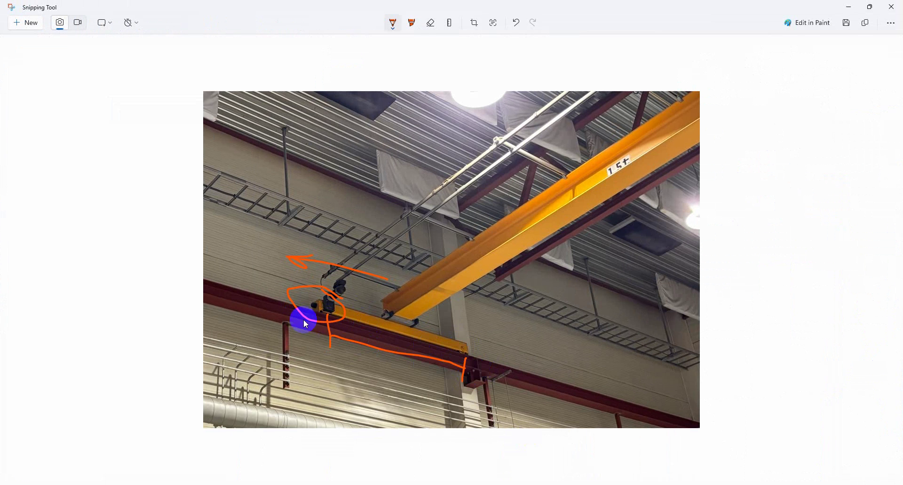
pyautogui.click(848, 7)
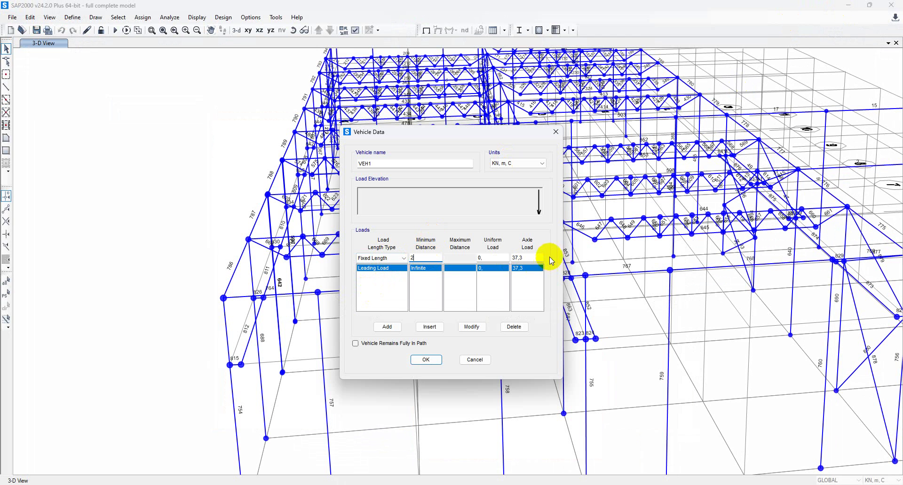
pyautogui.click(388, 327)
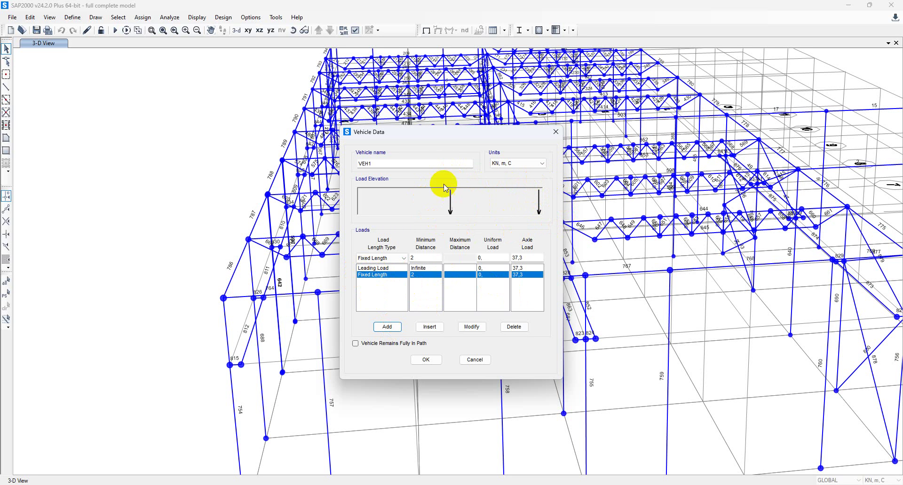
# - Set the vehicle to remain fully in path and accept the VEH1 vehicle definition
pyautogui.moveTo(456, 135)
pyautogui.mouseDown()
pyautogui.moveTo(633, 112)
pyautogui.moveTo(465, 146)
pyautogui.mouseUp()
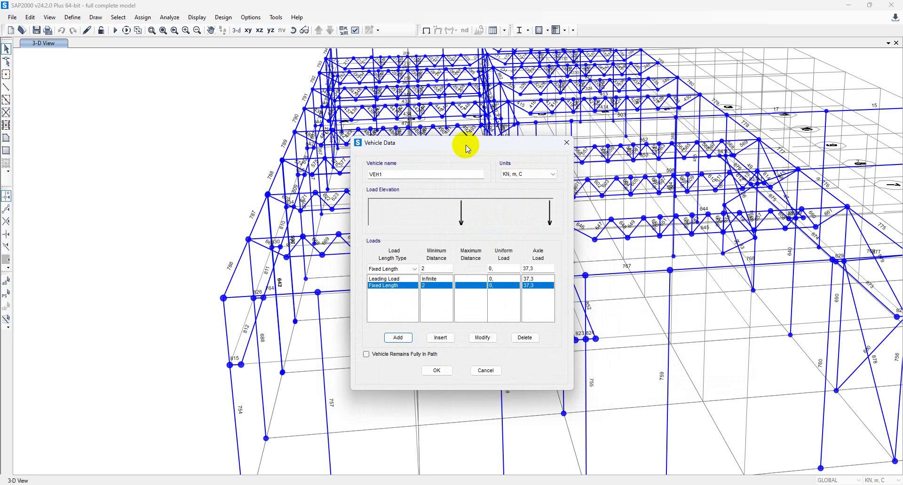
pyautogui.click(367, 354)
pyautogui.click(438, 373)
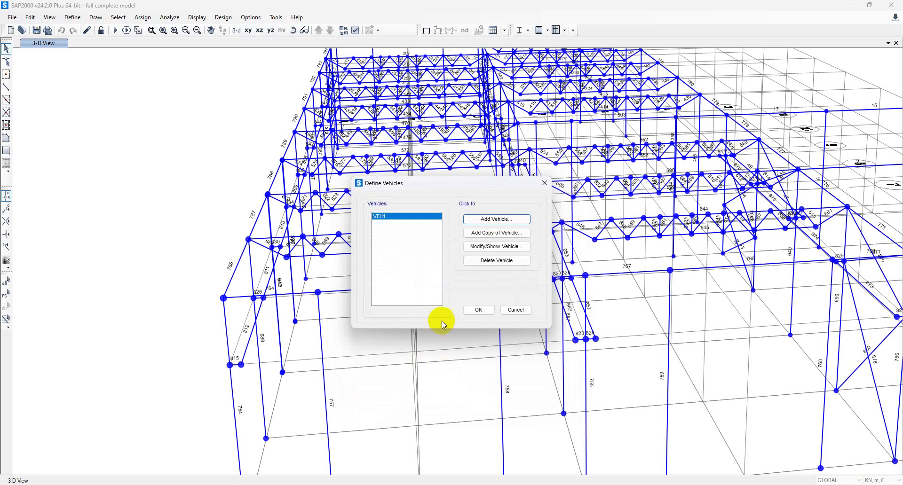
pyautogui.click(477, 310)
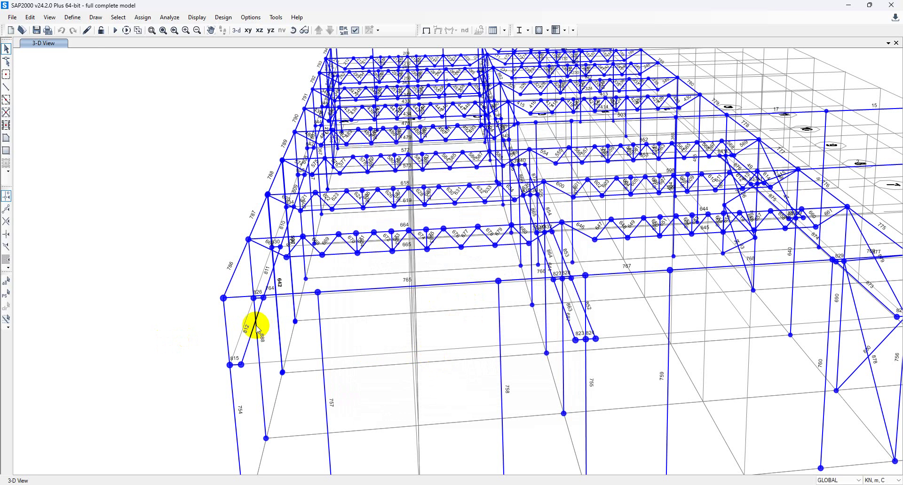
# - Review the vehicle and scale factor assigned in the VEH1 vehicle class, and close the class definitions
pyautogui.click(73, 17)
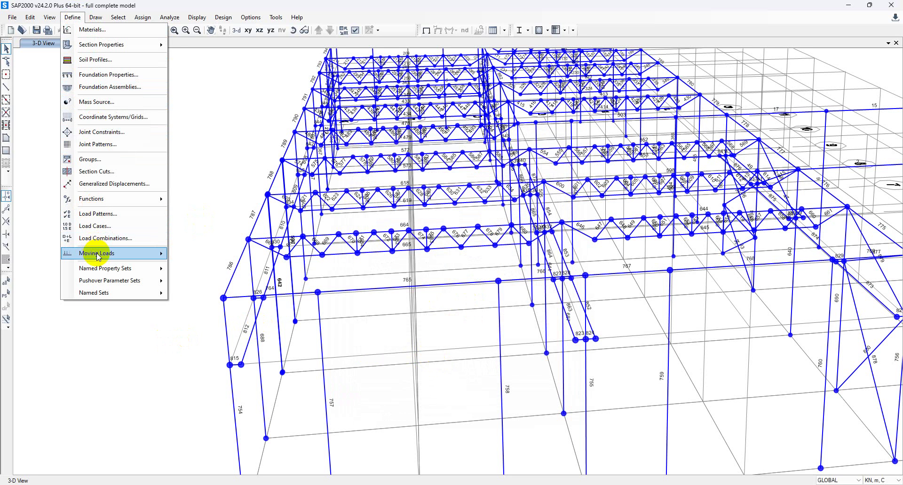
pyautogui.moveTo(108, 254)
pyautogui.click(203, 279)
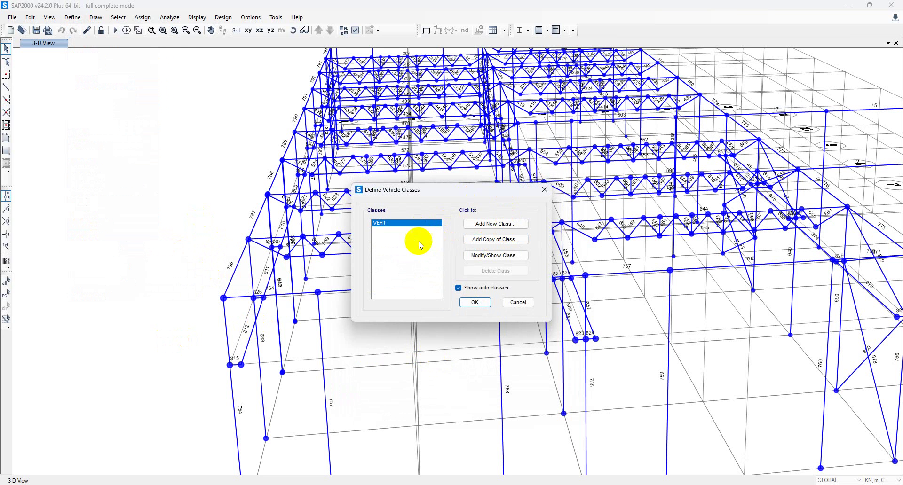
pyautogui.click(495, 256)
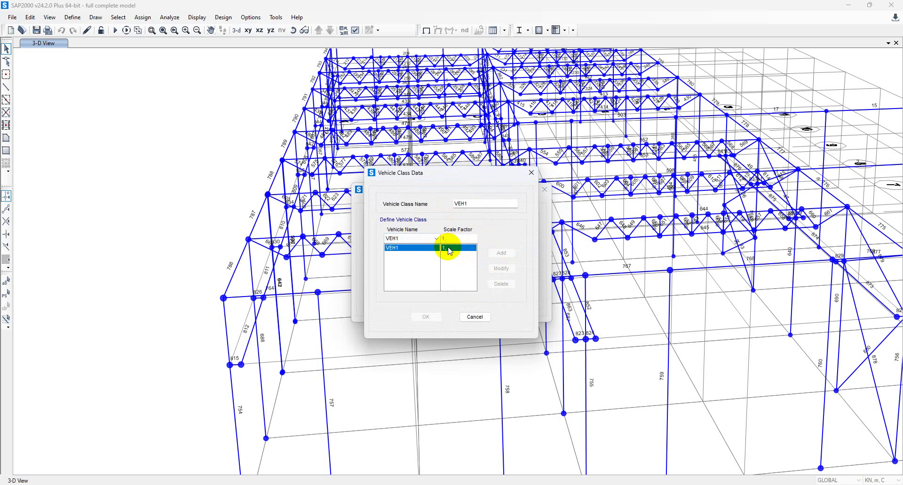
pyautogui.click(472, 314)
pyautogui.click(472, 303)
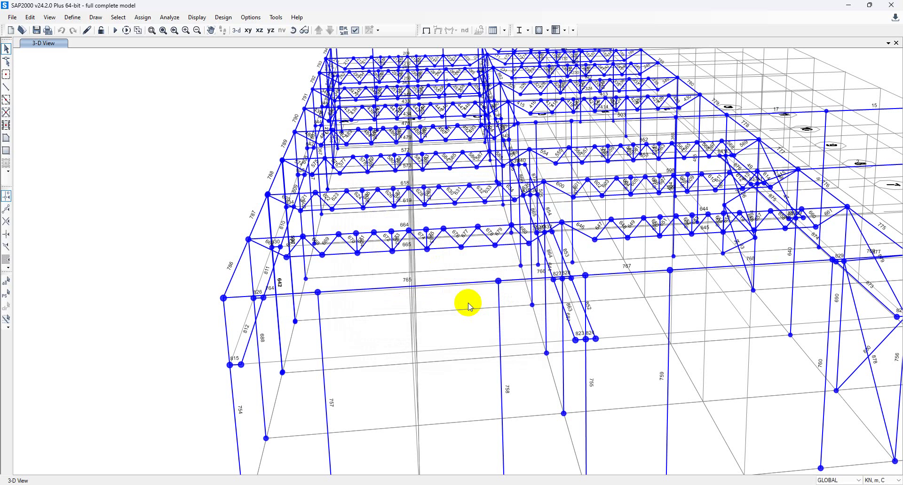
pyautogui.click(72, 22)
pyautogui.click(106, 254)
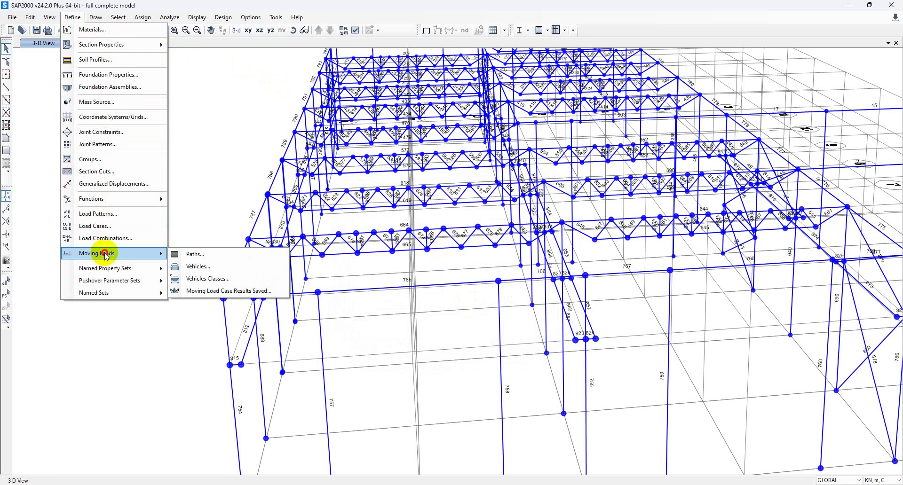
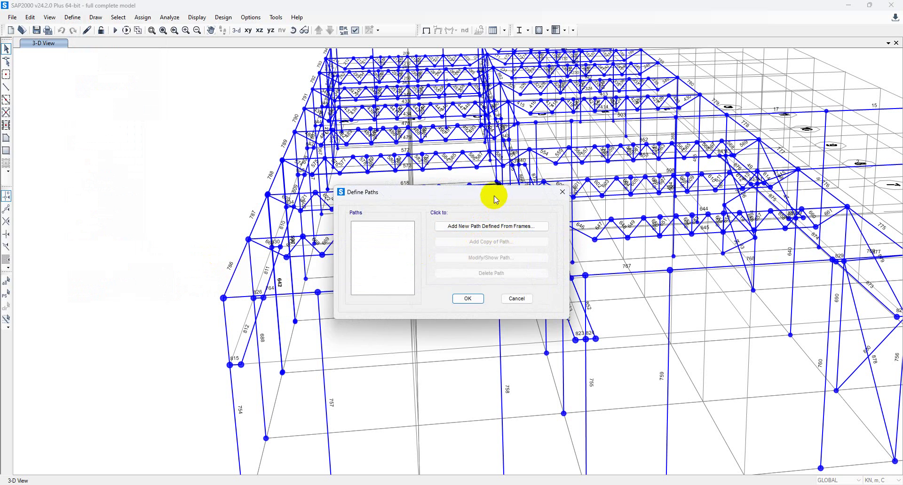
pyautogui.moveTo(494, 193); pyautogui.dragTo(616, 132)
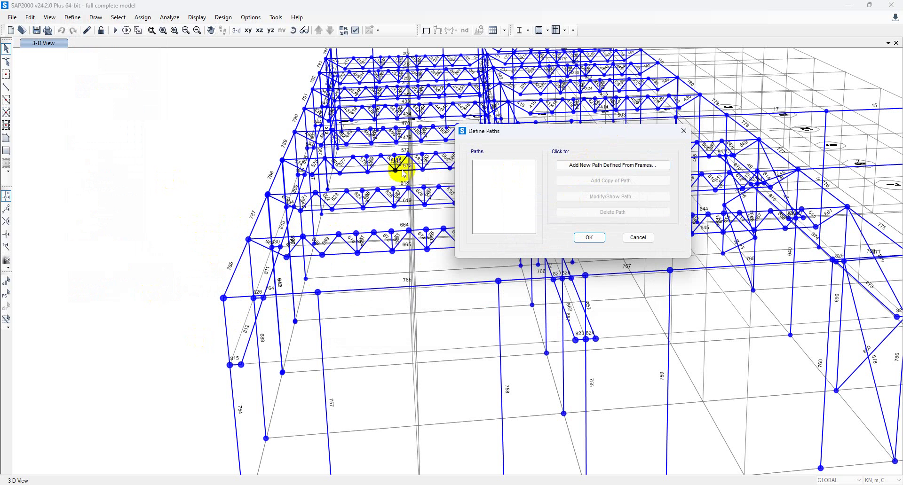
pyautogui.click(597, 168)
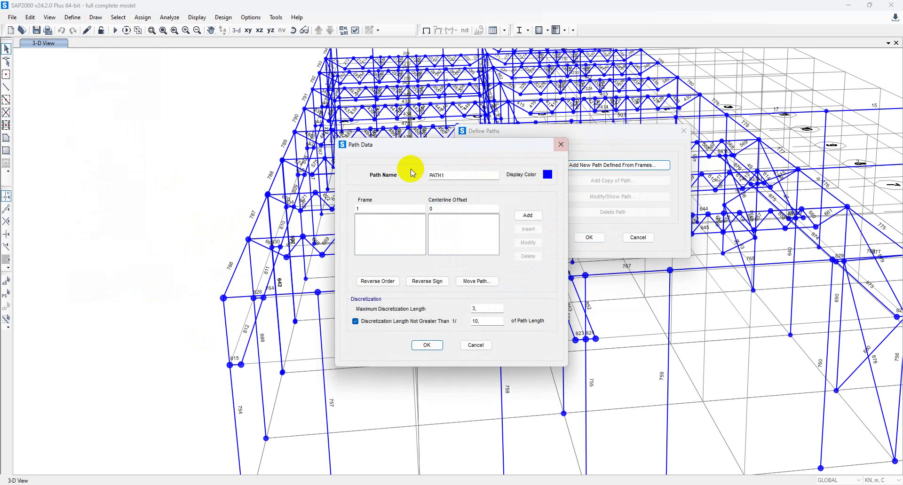
pyautogui.moveTo(472, 145); pyautogui.dragTo(647, 107)
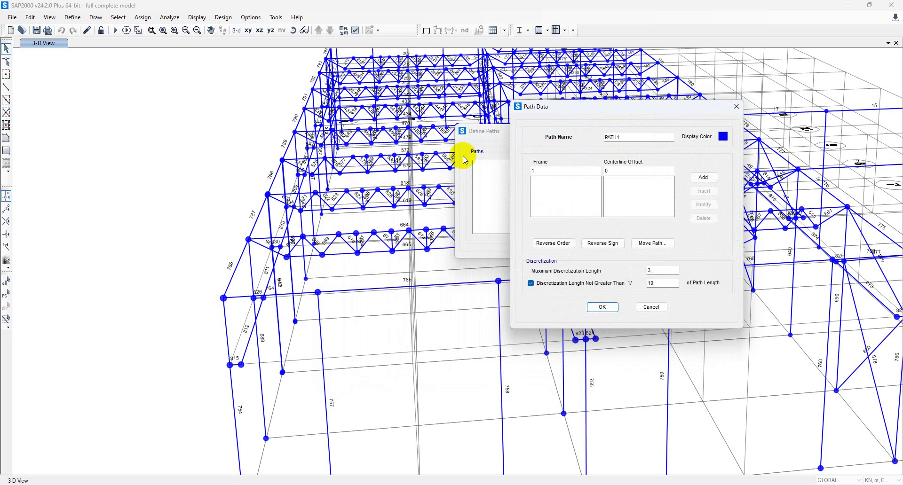
pyautogui.click(655, 309)
pyautogui.moveTo(498, 137); pyautogui.dragTo(621, 80)
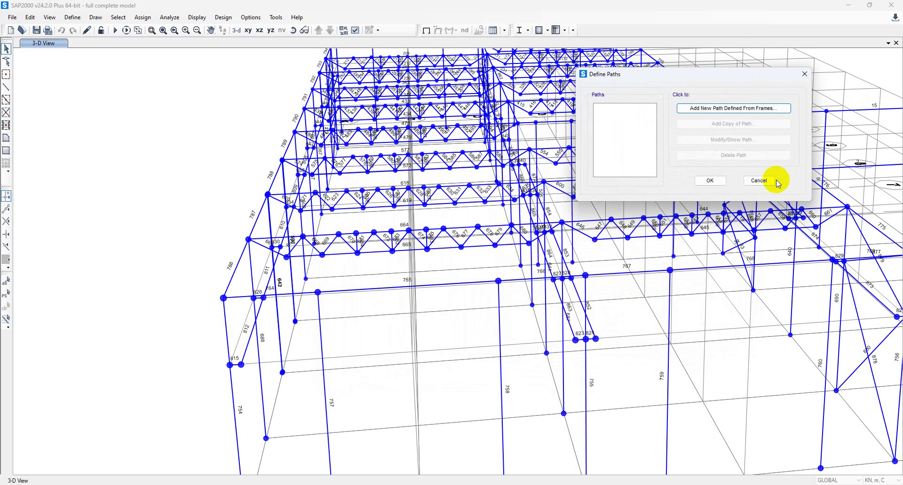
pyautogui.click(762, 181)
# - Examine the crane runway beams along the outer wall and the middle column line, including their frame numbers, from several angles
pyautogui.scroll(-6, 379, 325)
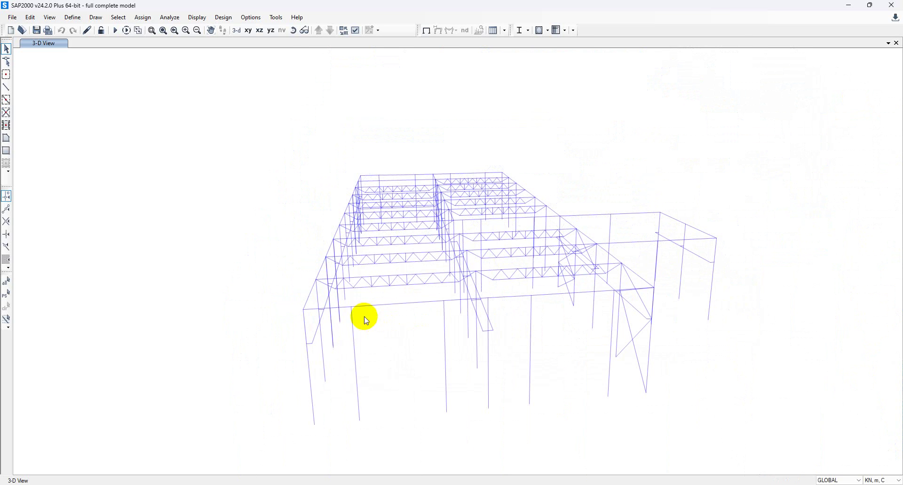
pyautogui.scroll(-2, 328, 310)
pyautogui.scroll(3, 339, 317)
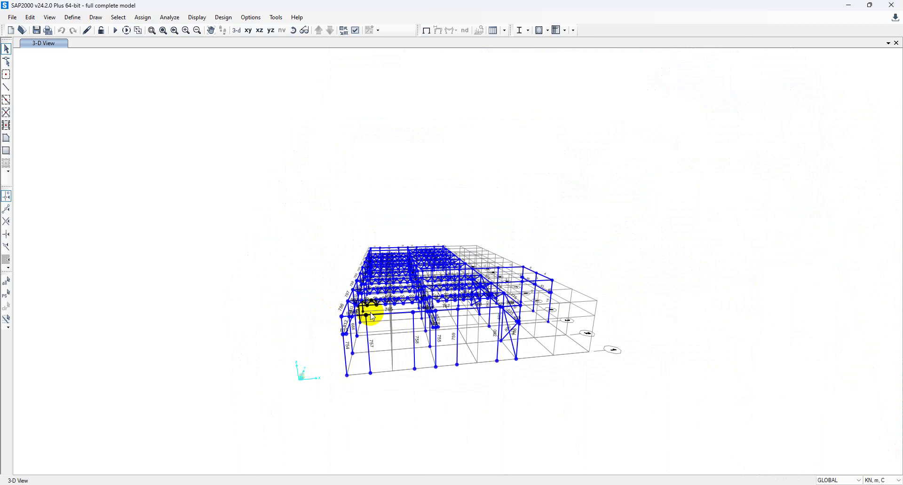
pyautogui.scroll(1, 368, 315)
pyautogui.scroll(1, 368, 315)
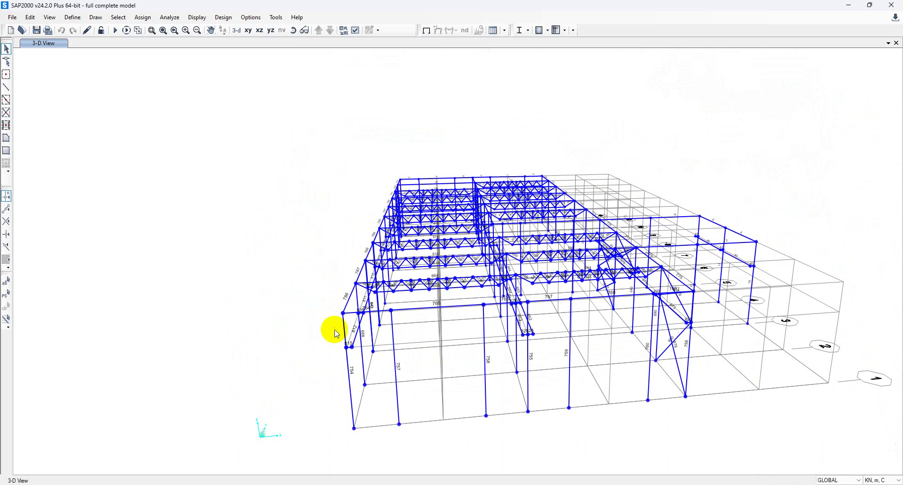
pyautogui.moveTo(337, 334); pyautogui.dragTo(390, 335, button='middle')
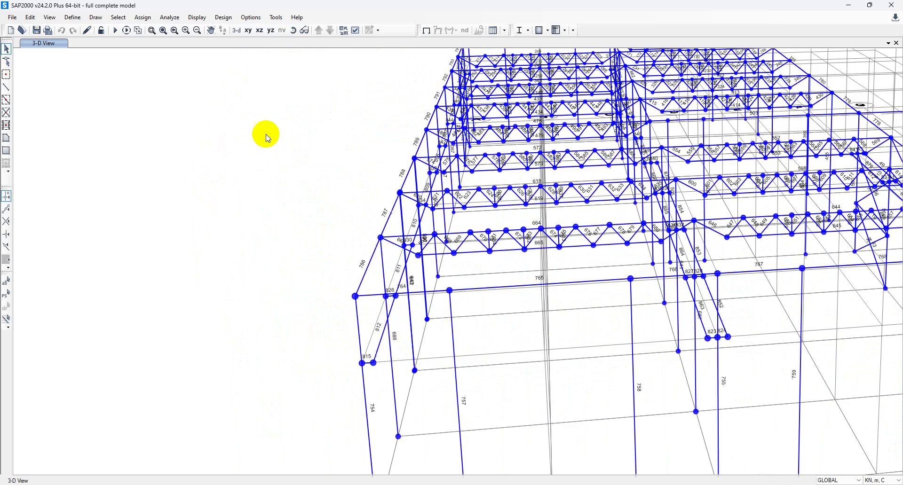
pyautogui.moveTo(345, 254)
pyautogui.keyDown('shift'); pyautogui.mouseDown(button='middle')
pyautogui.moveTo(332, 244)
pyautogui.moveTo(457, 217)
pyautogui.moveTo(481, 244)
pyautogui.mouseUp(button='middle'); pyautogui.keyUp('shift')
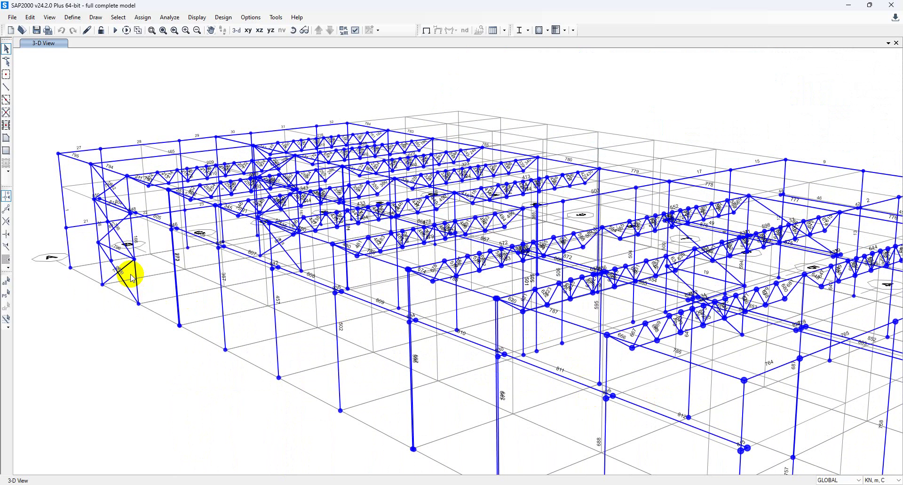
pyautogui.click(688, 418)
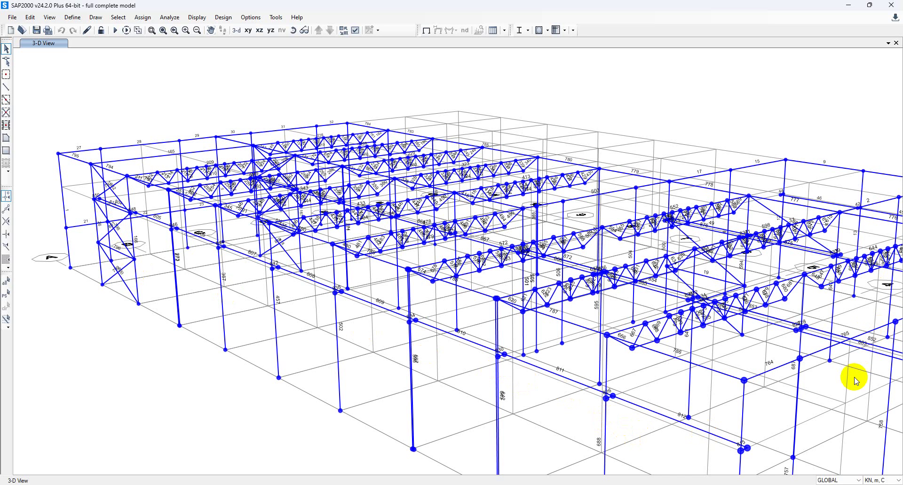
pyautogui.keyDown('shift'); pyautogui.moveTo(810, 369); pyautogui.dragTo(634, 390, button='middle'); pyautogui.keyUp('shift')
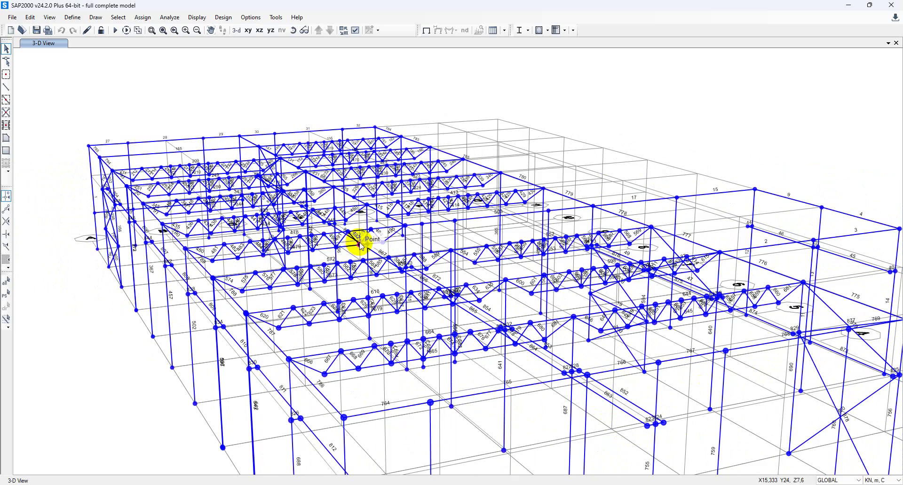
pyautogui.keyDown('shift'); pyautogui.moveTo(346, 250); pyautogui.dragTo(691, 296, button='middle'); pyautogui.keyUp('shift')
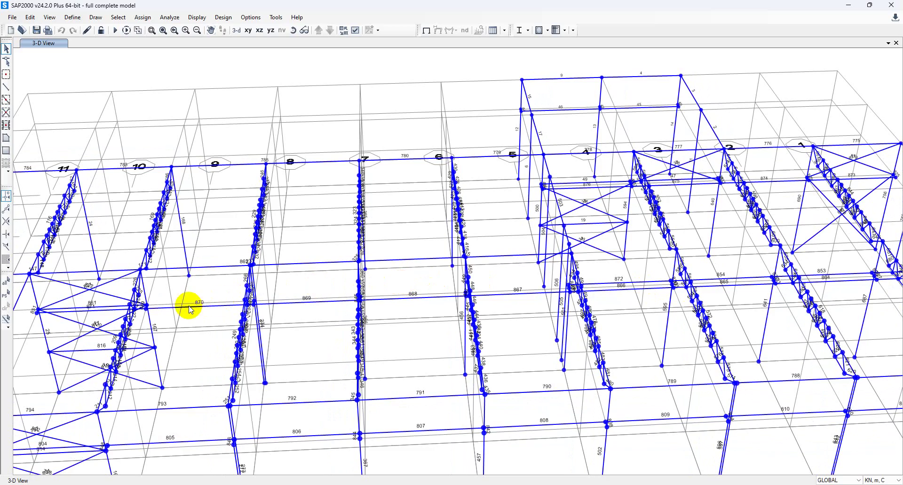
pyautogui.scroll(-5, 279, 281)
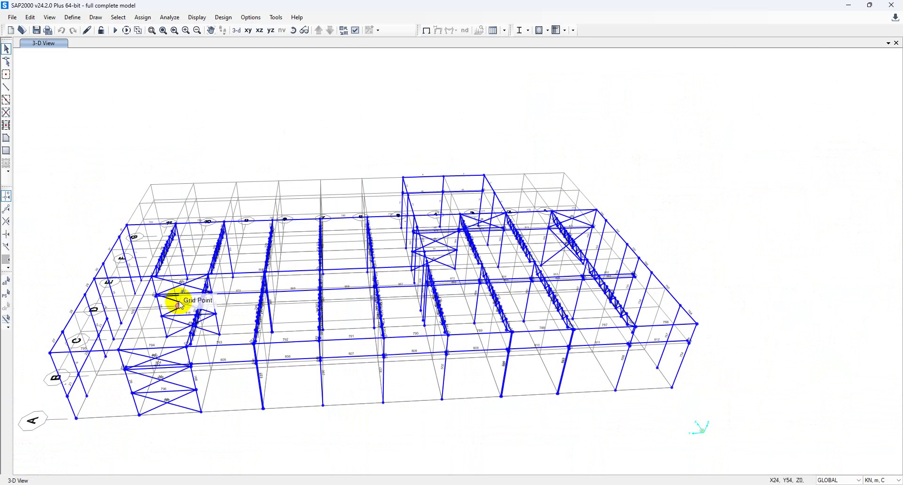
pyautogui.scroll(6, 183, 307)
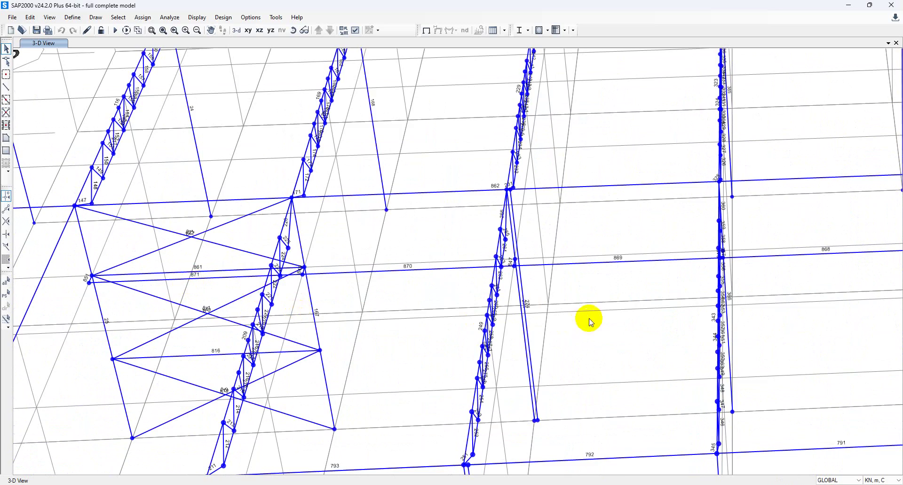
pyautogui.keyDown('shift'); pyautogui.moveTo(589, 319); pyautogui.dragTo(179, 269, button='middle'); pyautogui.keyUp('shift')
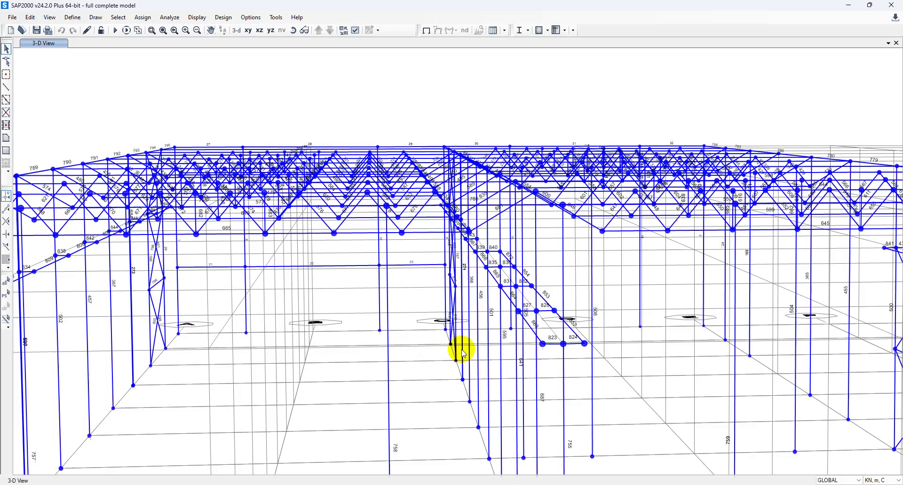
pyautogui.keyDown('shift'); pyautogui.moveTo(506, 347); pyautogui.dragTo(467, 292, button='middle'); pyautogui.keyUp('shift')
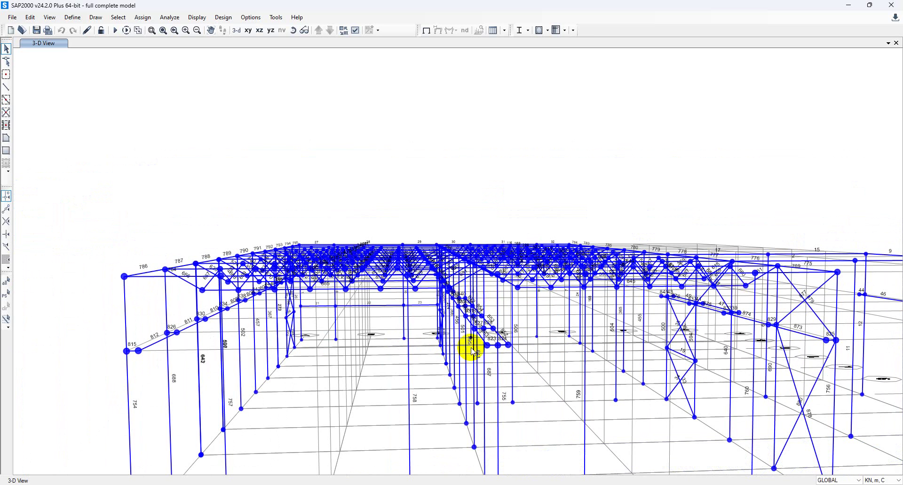
pyautogui.scroll(3, 472, 350)
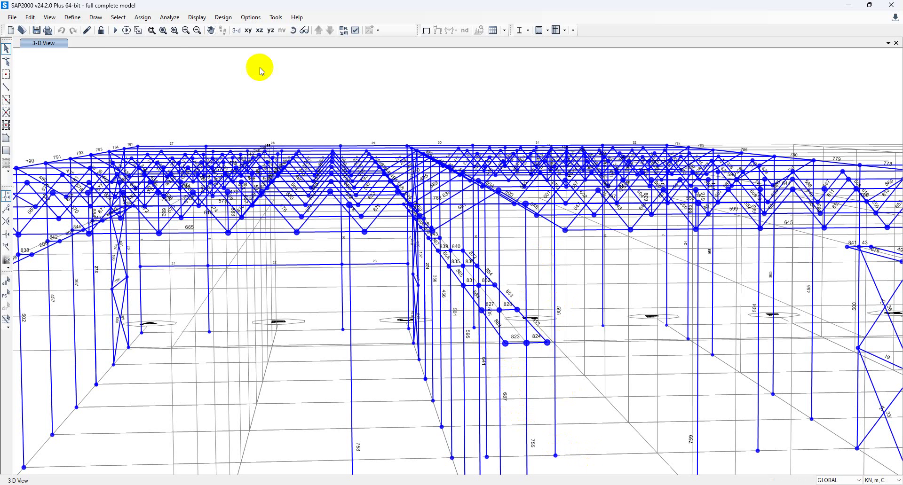
# - Start a new moving load path PATH1 defined from frames and add frames 804, 805 and 806 with centerline offset 0
pyautogui.click(75, 18)
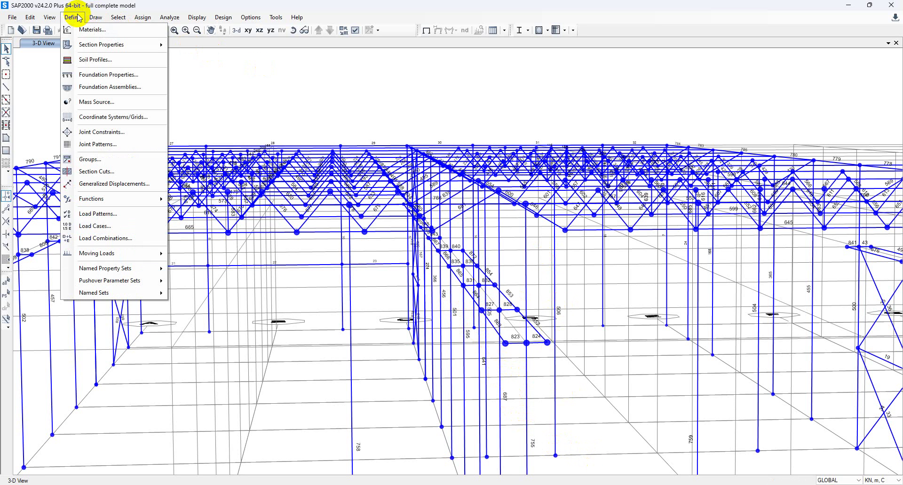
pyautogui.moveTo(131, 258)
pyautogui.click(195, 254)
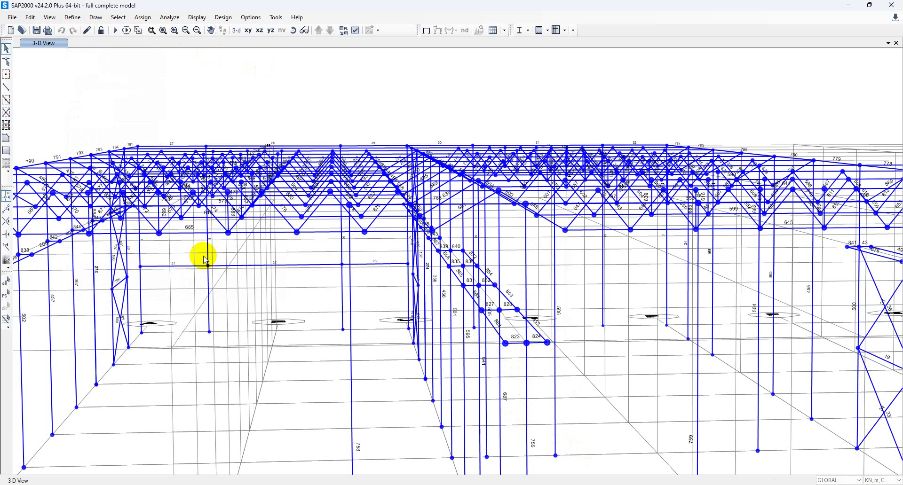
pyautogui.click(484, 226)
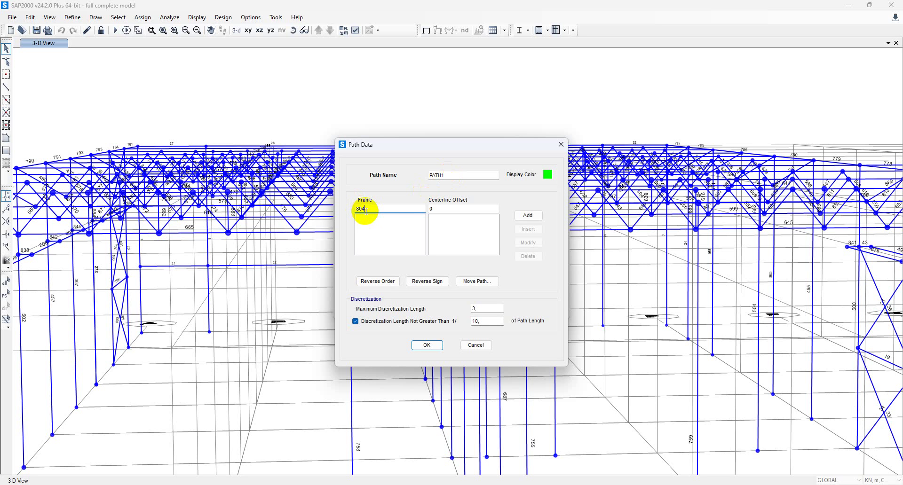
pyautogui.click(528, 216)
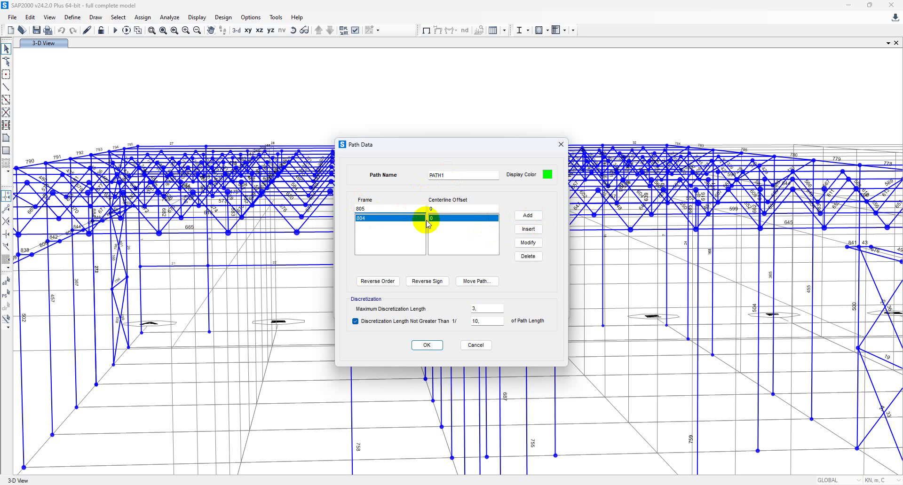
pyautogui.click(528, 216)
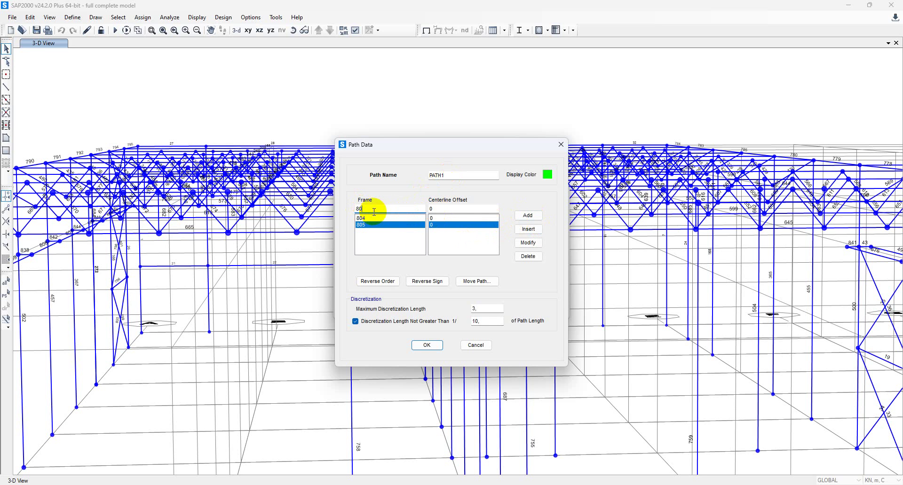
pyautogui.click(528, 215)
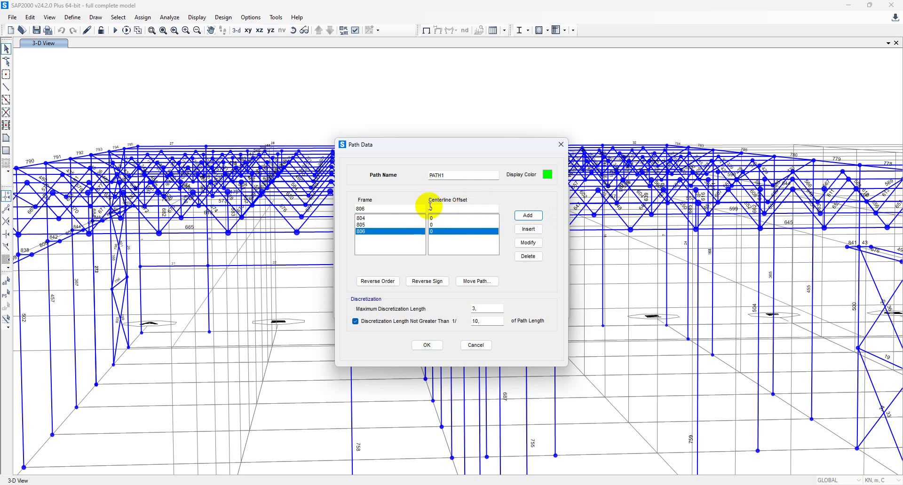
# - Add frames 807, 808, 809, 810, 811 and 812 to PATH1, each with centerline offset 0
pyautogui.click(391, 209)
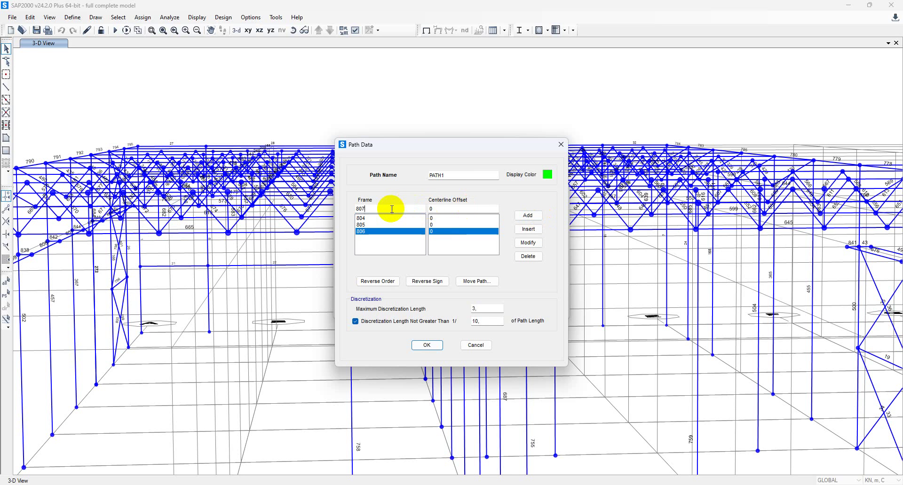
pyautogui.write('807')
pyautogui.click(528, 215)
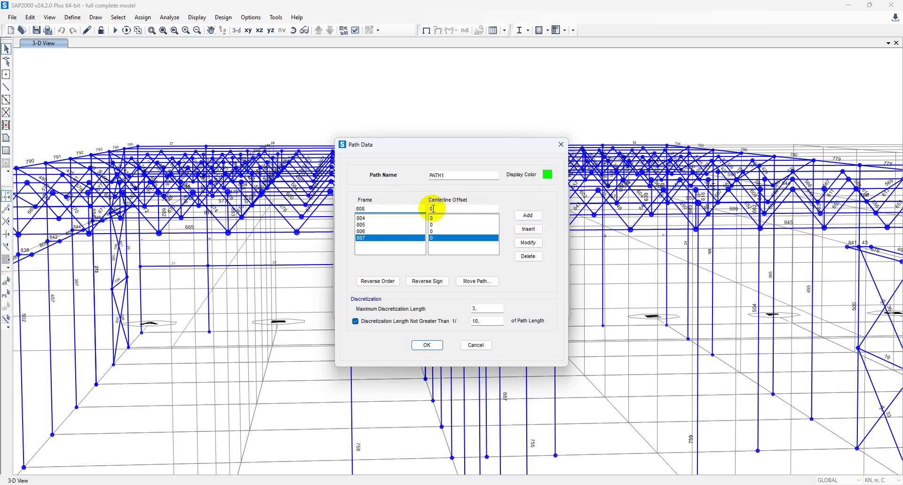
pyautogui.click(528, 215)
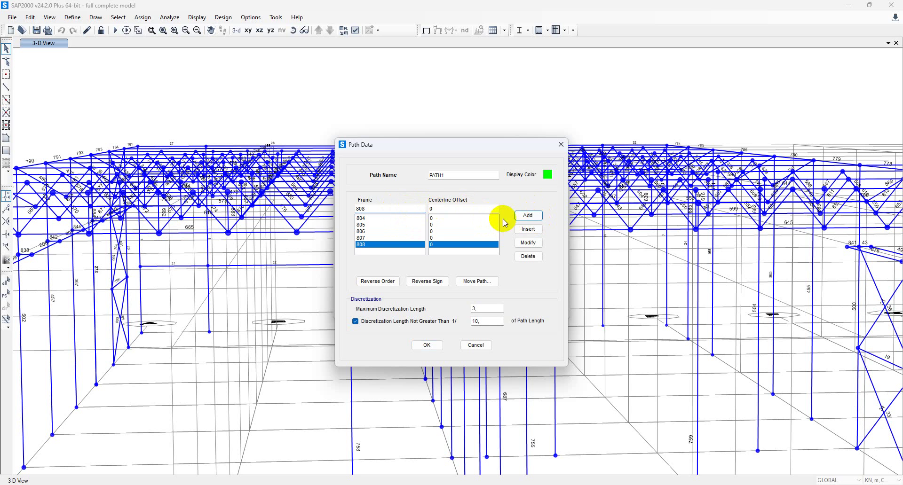
pyautogui.click(380, 207)
pyautogui.write('809')
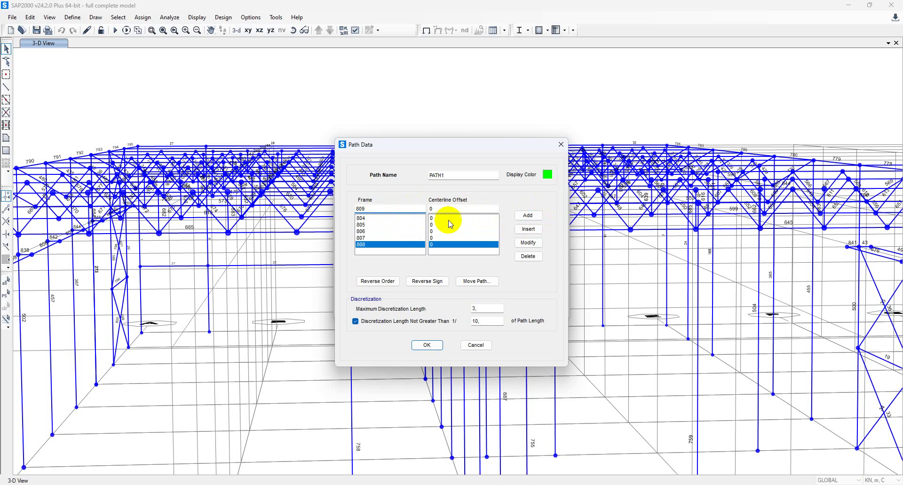
pyautogui.click(528, 215)
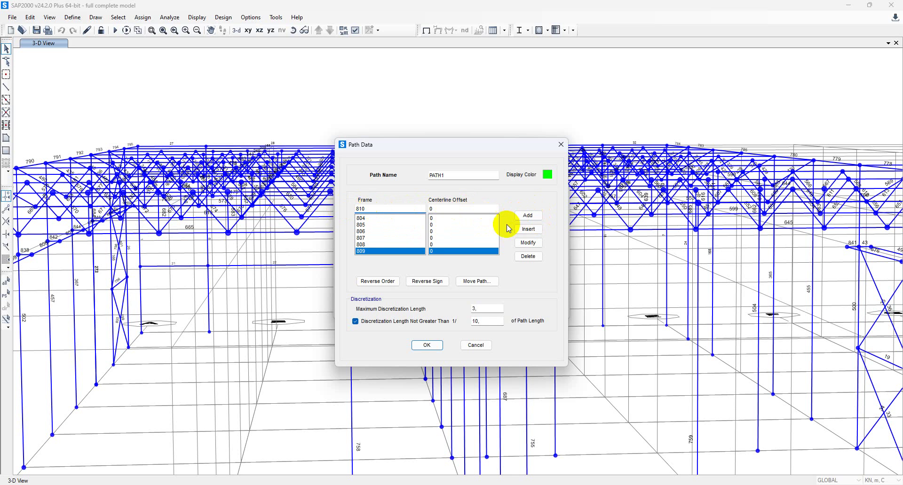
pyautogui.click(527, 215)
pyautogui.doubleClick(412, 209)
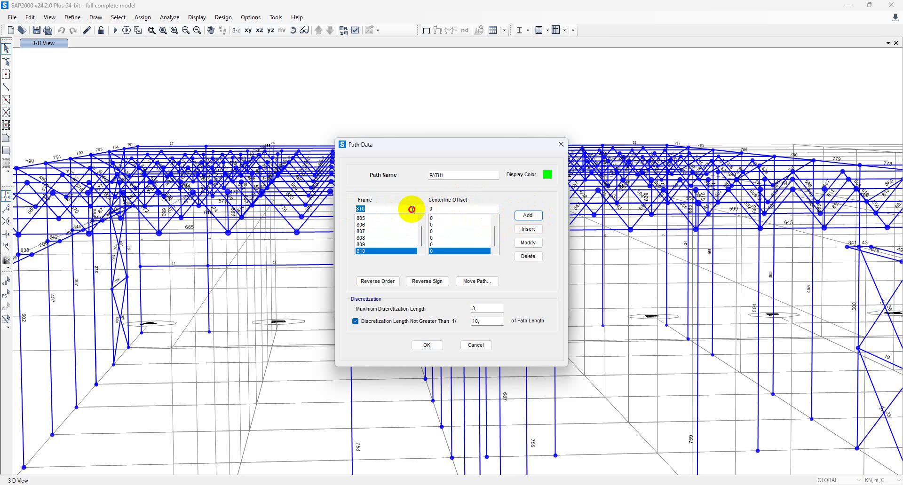
pyautogui.write('81')
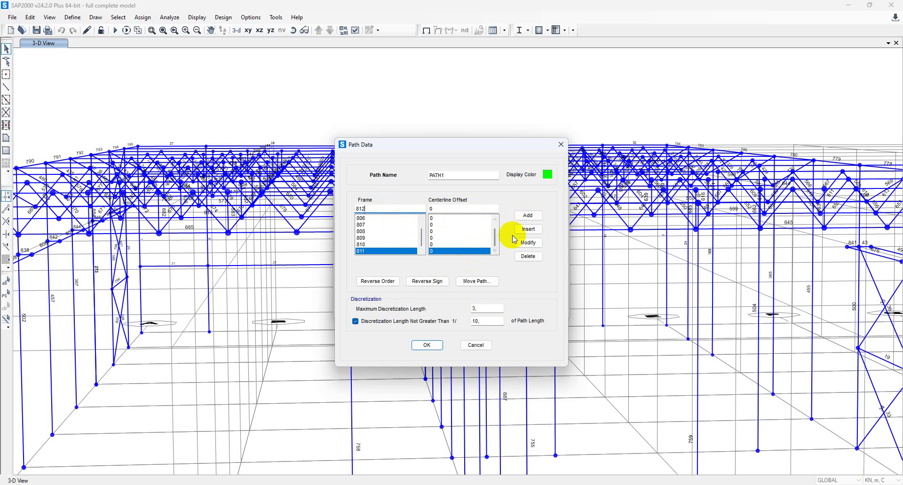
pyautogui.click(527, 215)
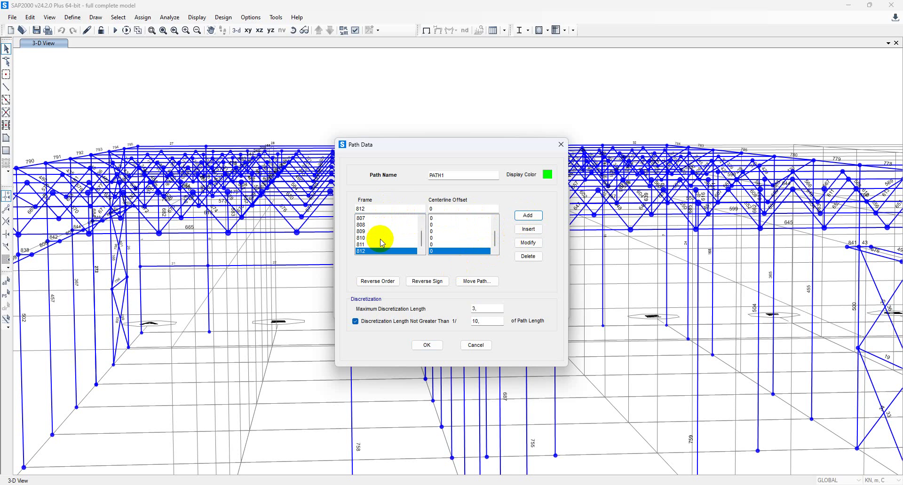
# - Reverse the order of the frames in PATH1 and accept the path data
pyautogui.click(381, 282)
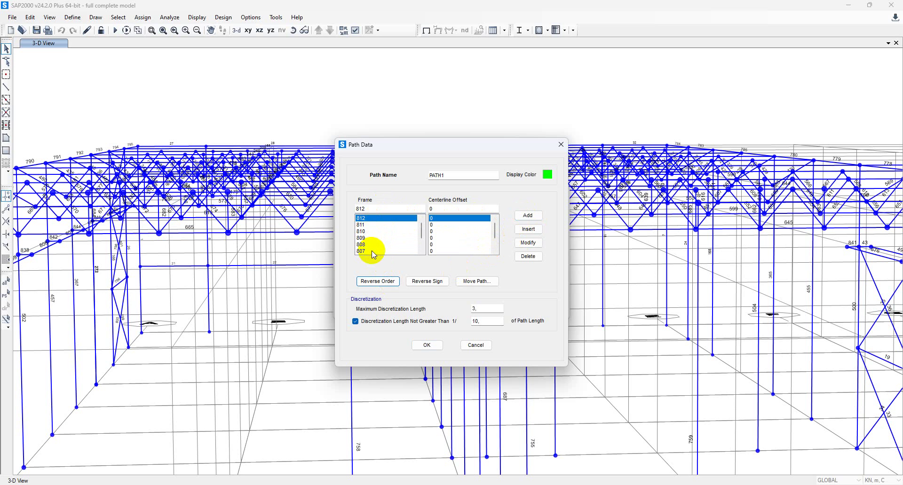
pyautogui.click(377, 282)
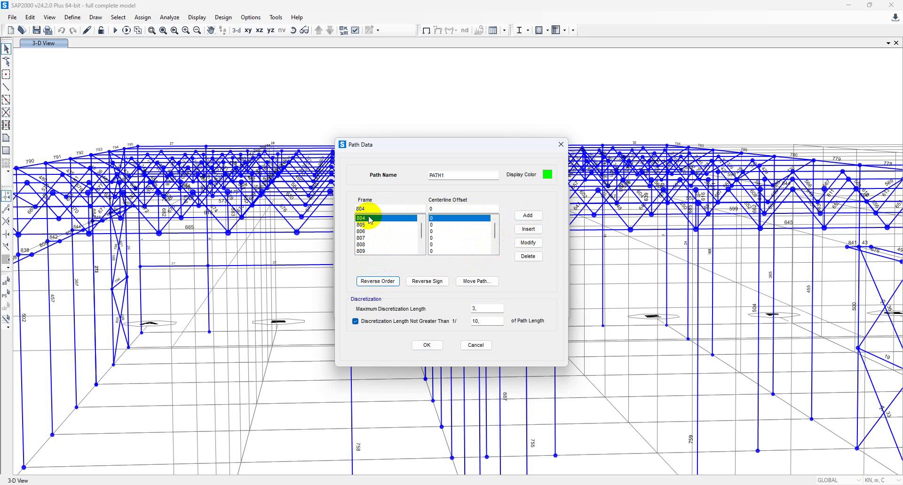
pyautogui.click(381, 280)
pyautogui.click(435, 346)
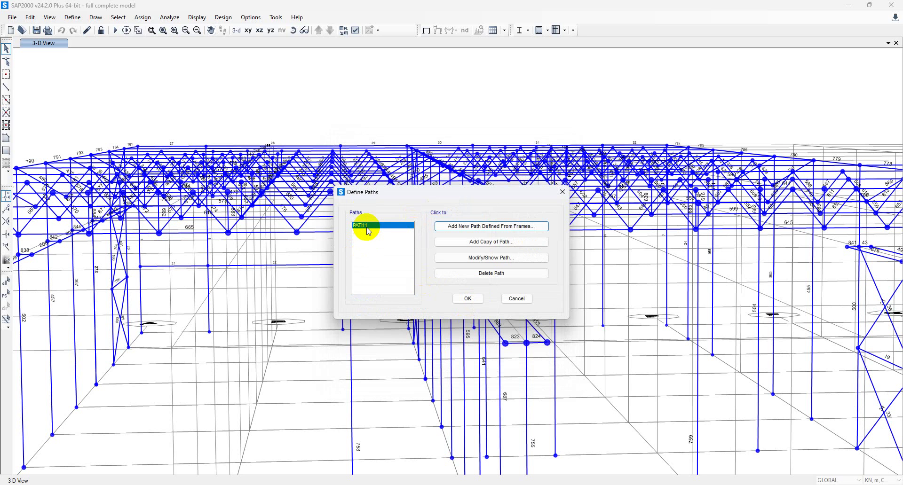
# - Start a second path PATH2 defined from frames and add frames 863, 864 and 865 with centerline offset 0
pyautogui.click(462, 227)
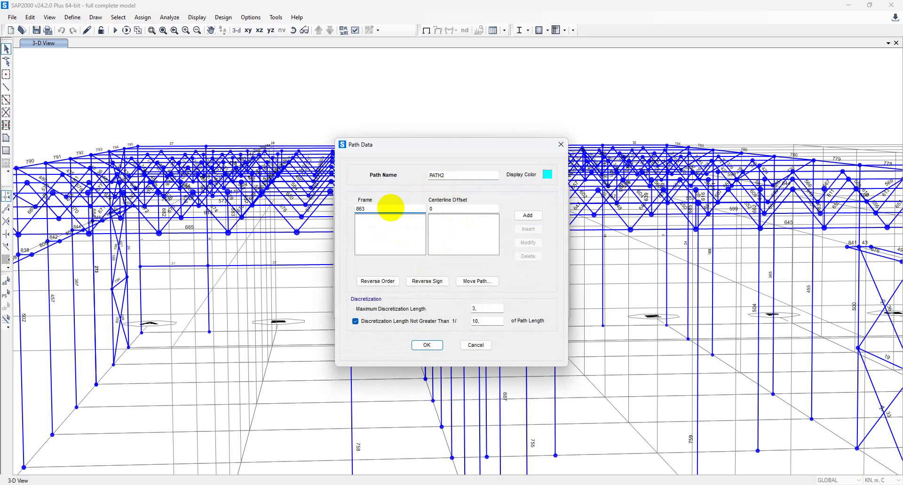
pyautogui.click(391, 207)
pyautogui.write('863')
pyautogui.click(527, 216)
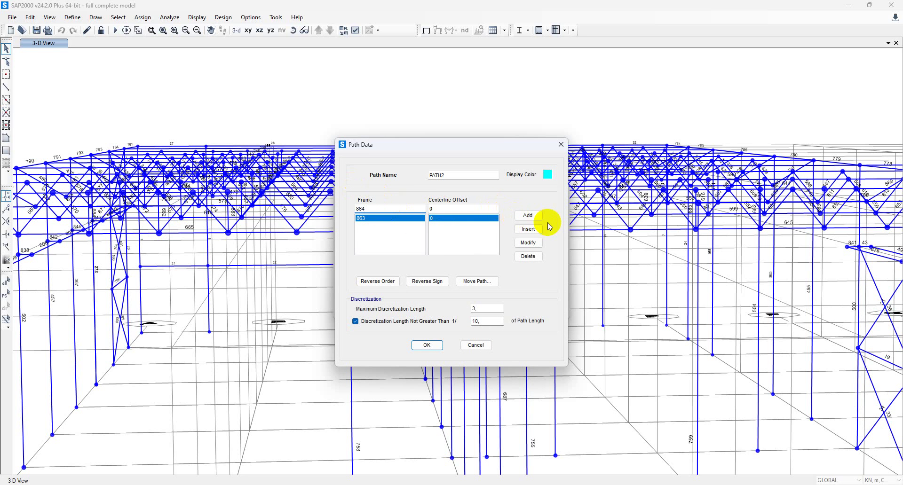
pyautogui.click(527, 216)
pyautogui.click(395, 208)
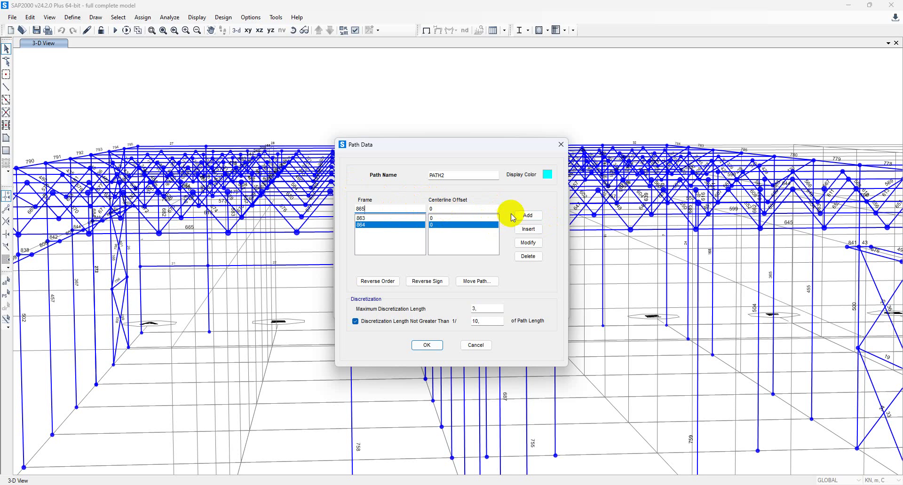
pyautogui.click(525, 215)
# - Add frames 866, 867, 868, 869, 870 and 871 to PATH2, each with centerline offset 0
pyautogui.click(388, 208)
pyautogui.press('BackSpace')
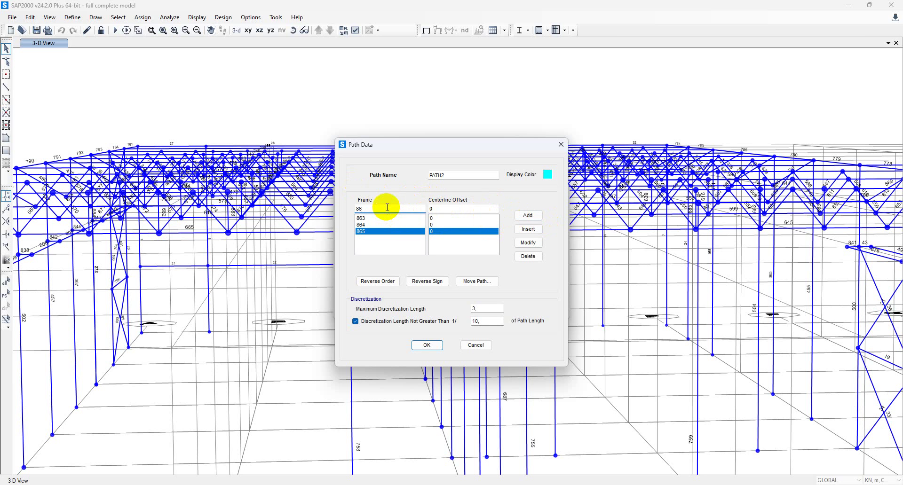
pyautogui.write('6')
pyautogui.click(527, 216)
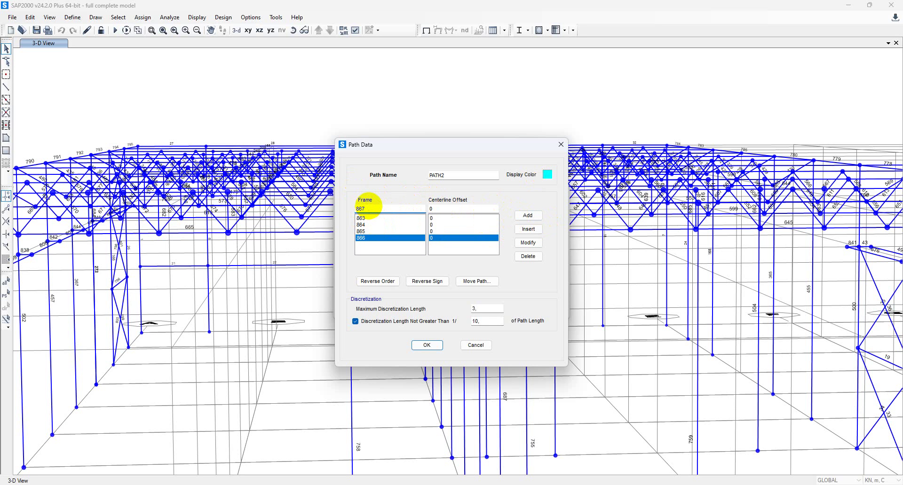
pyautogui.click(527, 216)
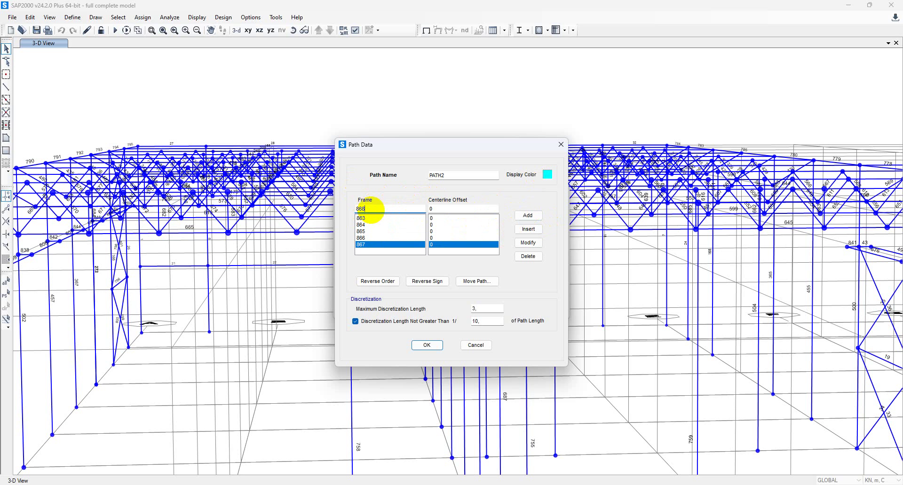
pyautogui.click(527, 216)
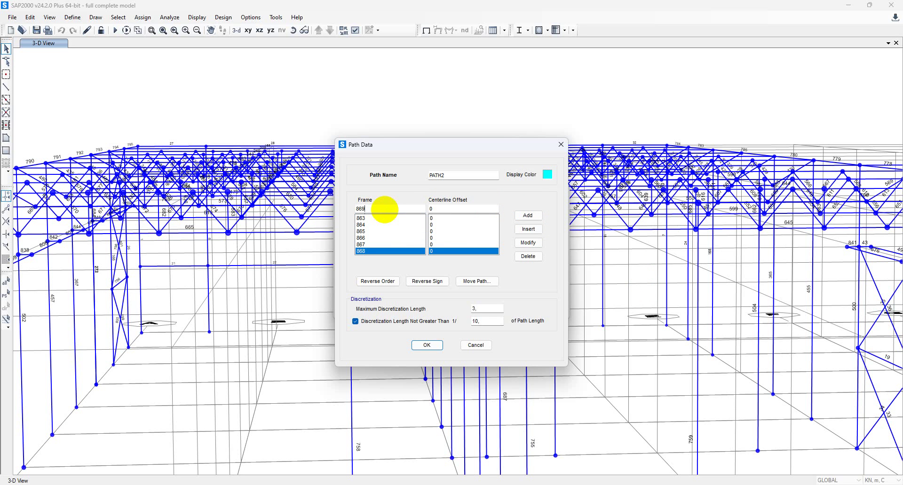
pyautogui.click(527, 216)
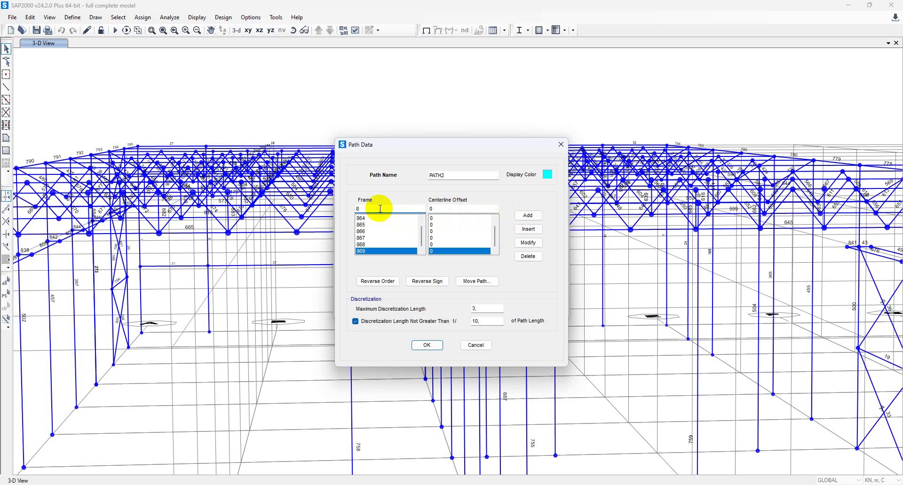
pyautogui.click(526, 216)
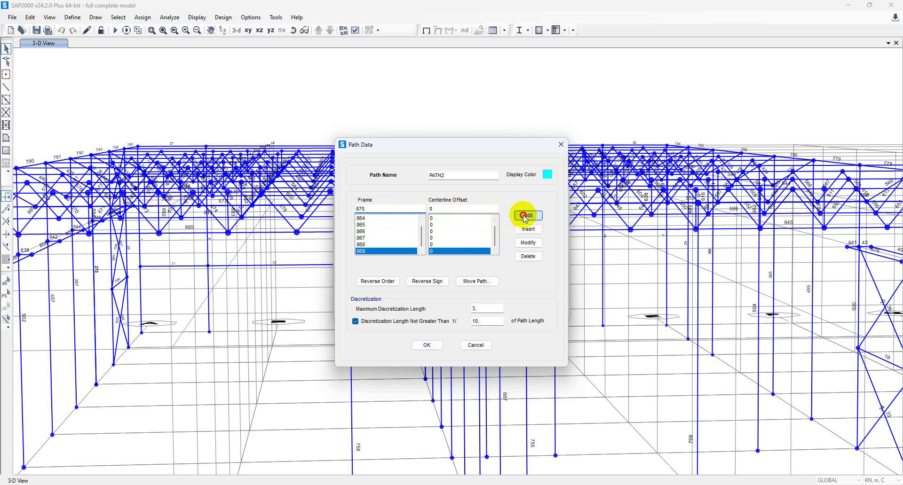
pyautogui.click(385, 209)
pyautogui.press('BackSpace')
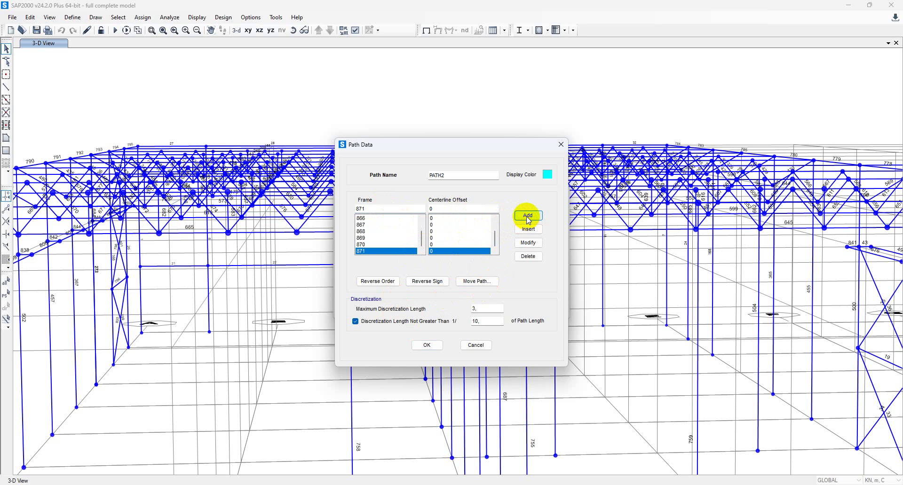
# - Reverse the order of the frames in PATH2, then accept the path data and the path definitions
pyautogui.click(386, 282)
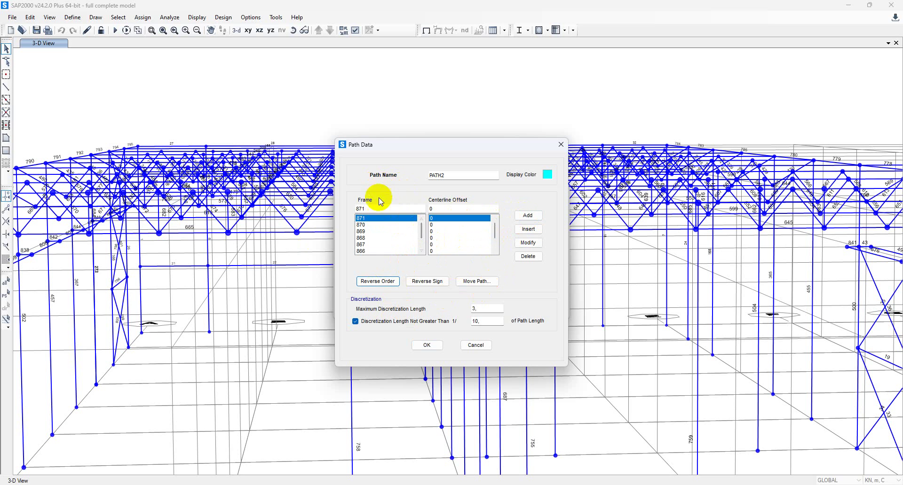
pyautogui.click(419, 346)
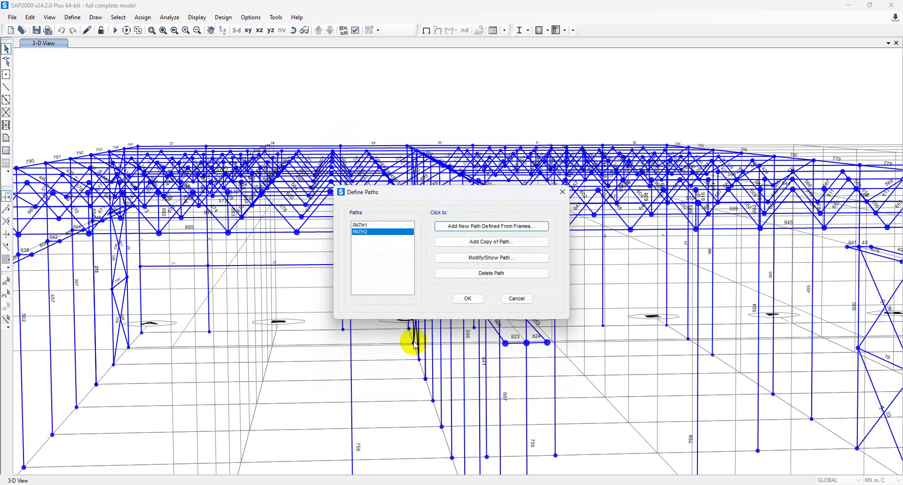
pyautogui.click(468, 298)
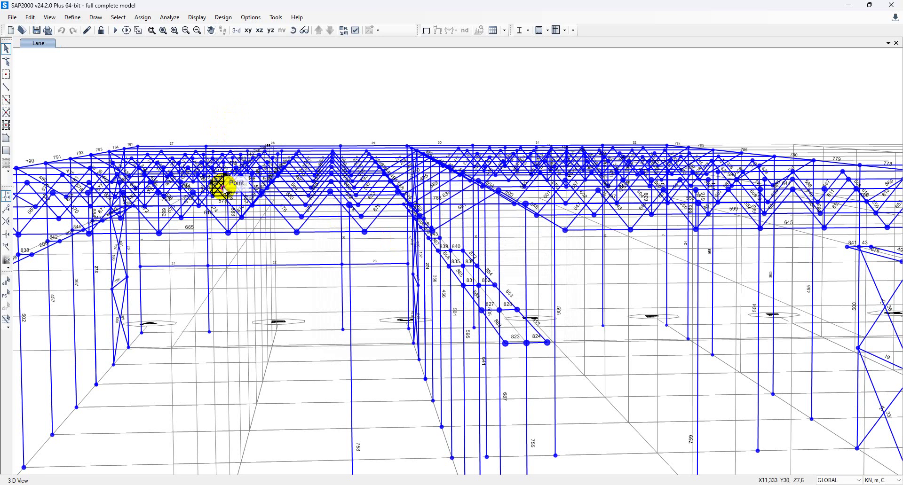
# - Review the names and types of the load cases defined in the model, and close the load case definitions
pyautogui.click(73, 17)
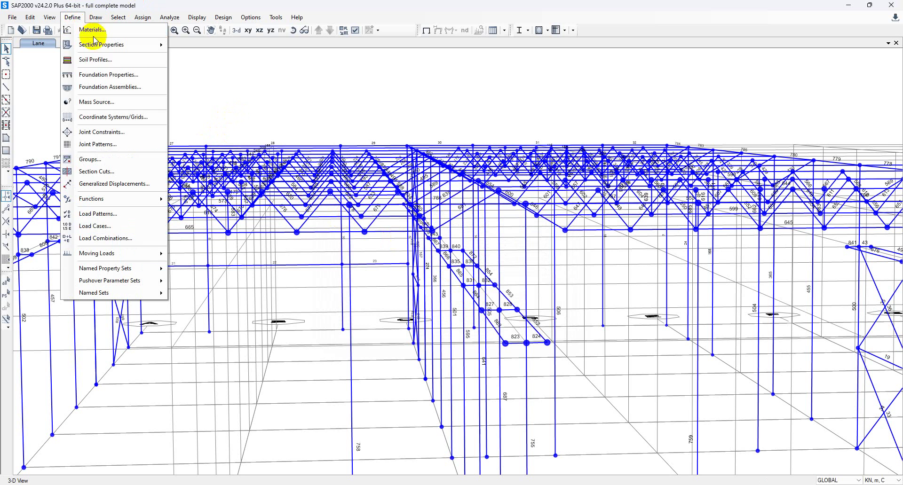
pyautogui.moveTo(112, 256)
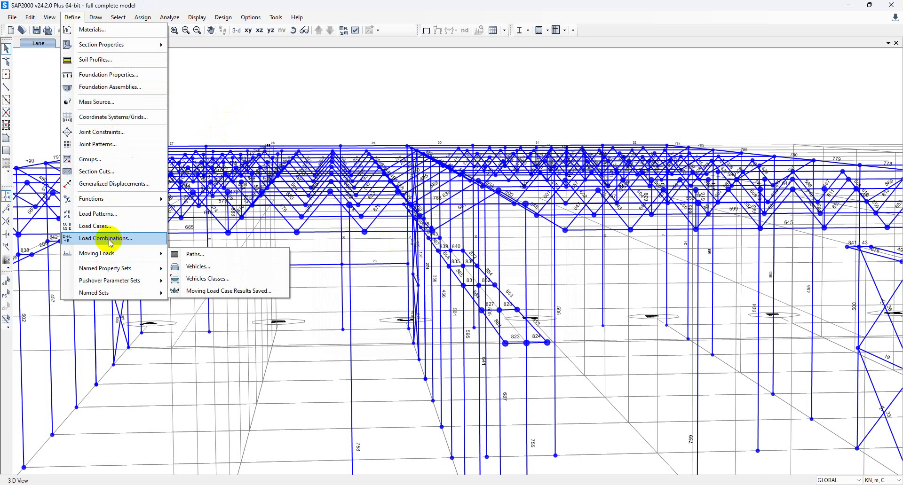
pyautogui.click(109, 229)
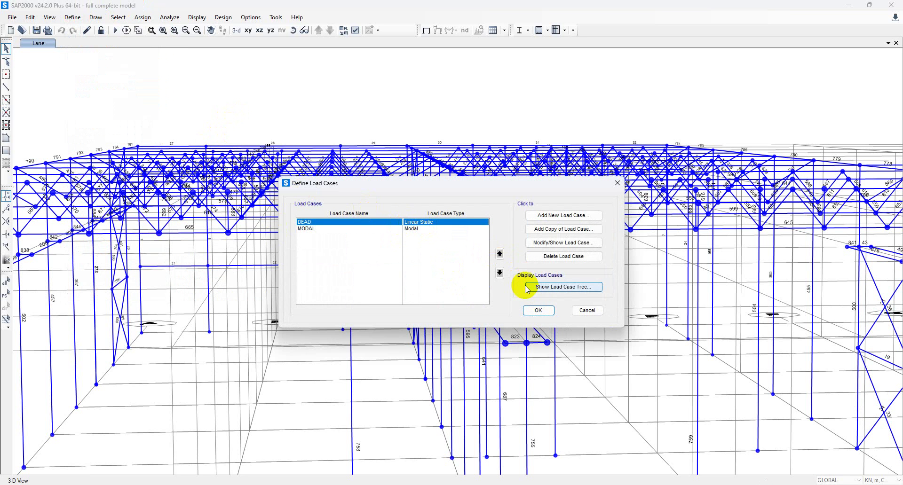
pyautogui.click(540, 312)
pyautogui.click(73, 18)
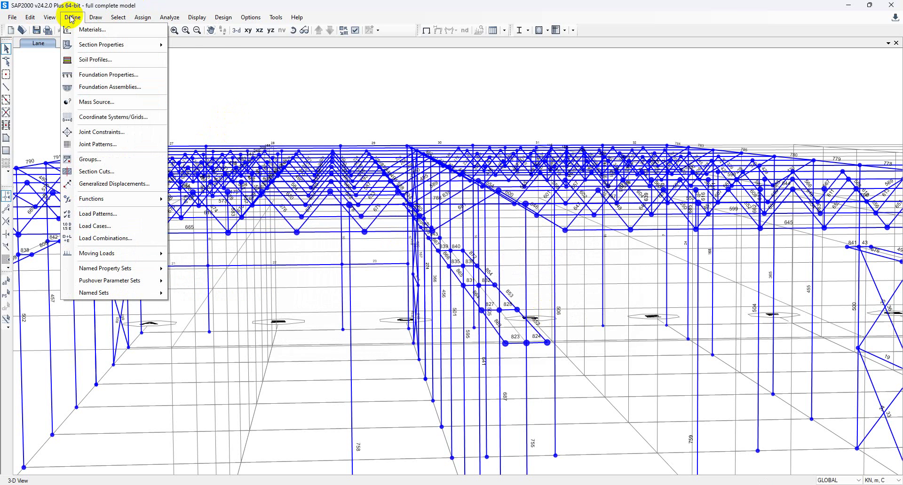
pyautogui.press('Escape')
pyautogui.keyDown('shift'); pyautogui.moveTo(258, 137); pyautogui.dragTo(260, 150, button='middle'); pyautogui.keyUp('shift')
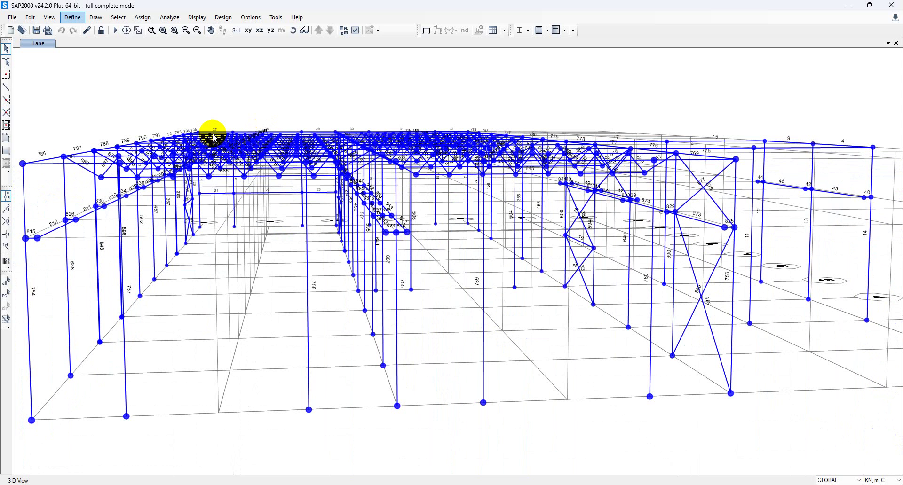
# - Display PATH1 and PATH2 on the model with their loading points and all connections, and inspect both runways from above
pyautogui.click(201, 18)
pyautogui.click(219, 91)
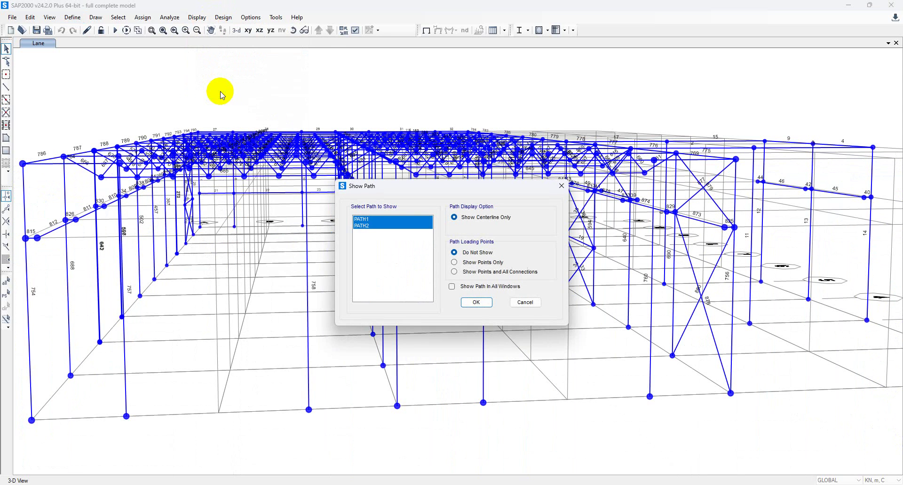
pyautogui.keyDown('shift'); pyautogui.click(383, 228); pyautogui.keyUp('shift')
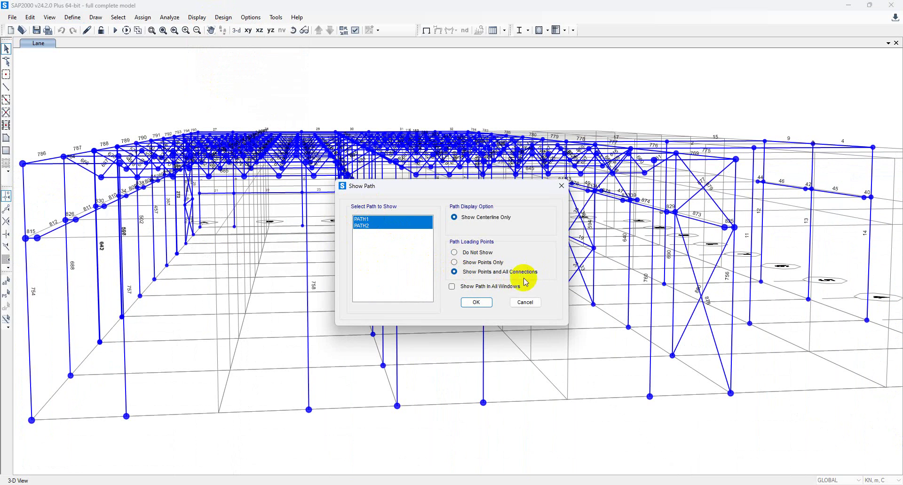
pyautogui.click(477, 302)
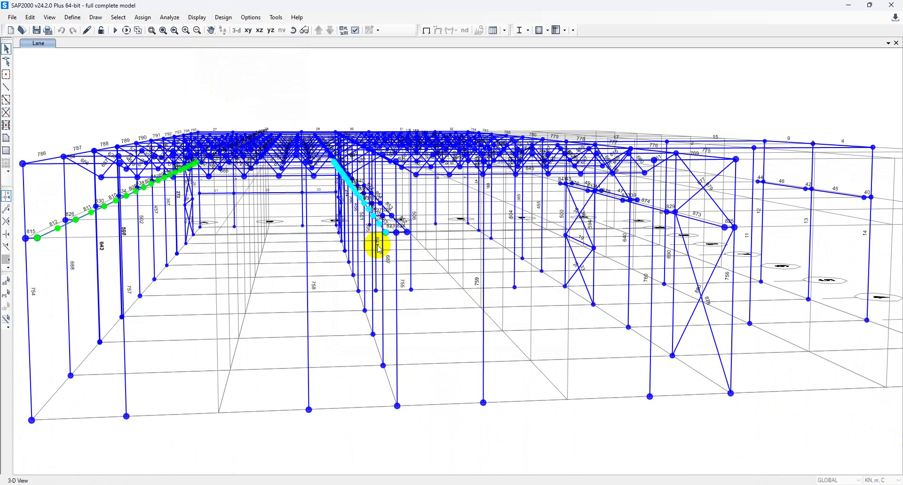
pyautogui.keyDown('shift'); pyautogui.moveTo(318, 242); pyautogui.dragTo(335, 273, button='middle'); pyautogui.keyUp('shift')
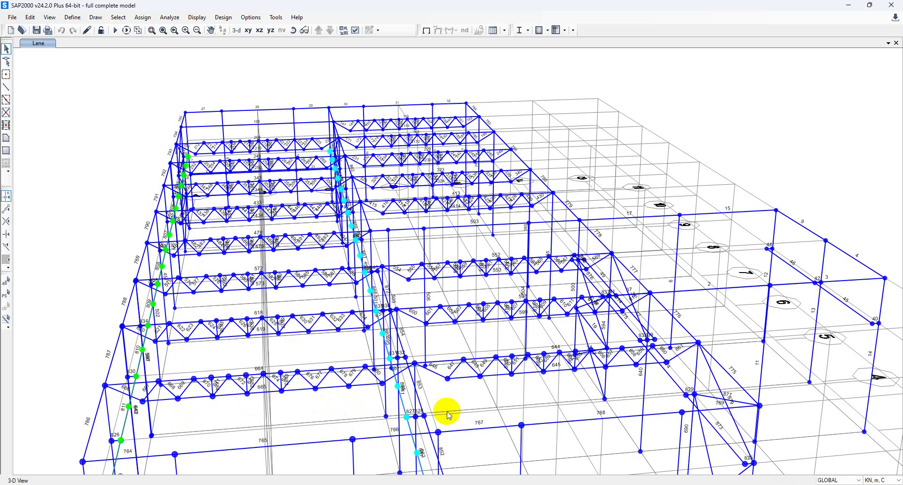
# - Add a load pattern named crane of type Vehicle Live with a self weight multiplier of 0
pyautogui.click(73, 18)
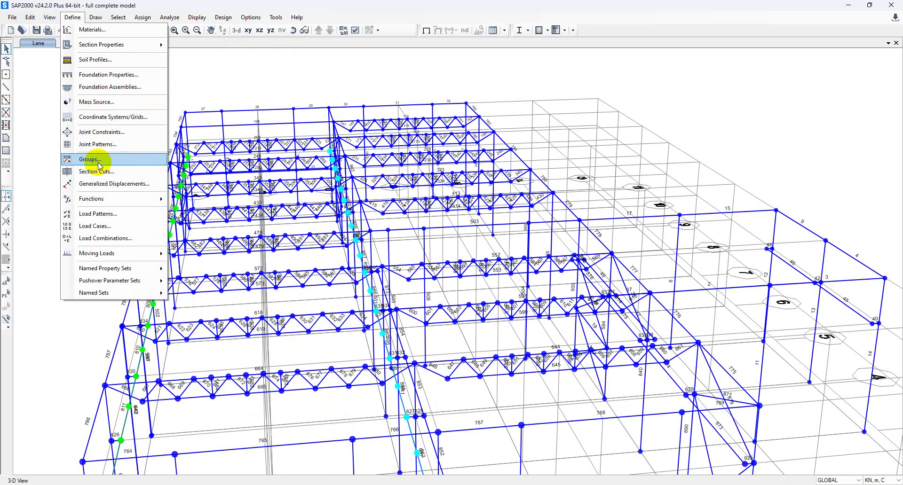
pyautogui.click(106, 216)
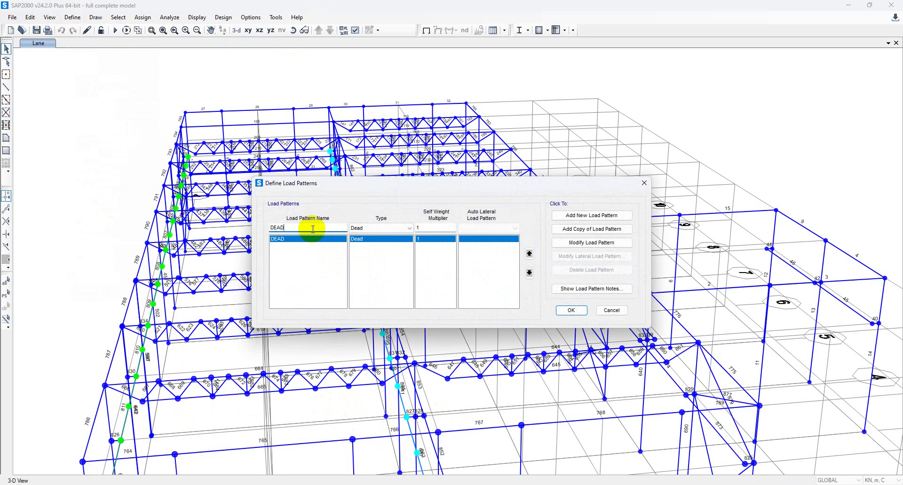
pyautogui.moveTo(312, 230); pyautogui.dragTo(248, 218)
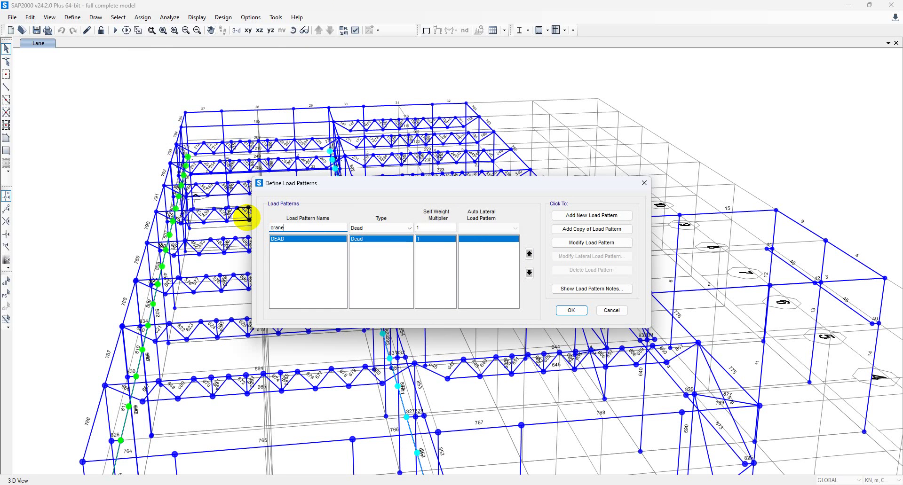
pyautogui.click(386, 230)
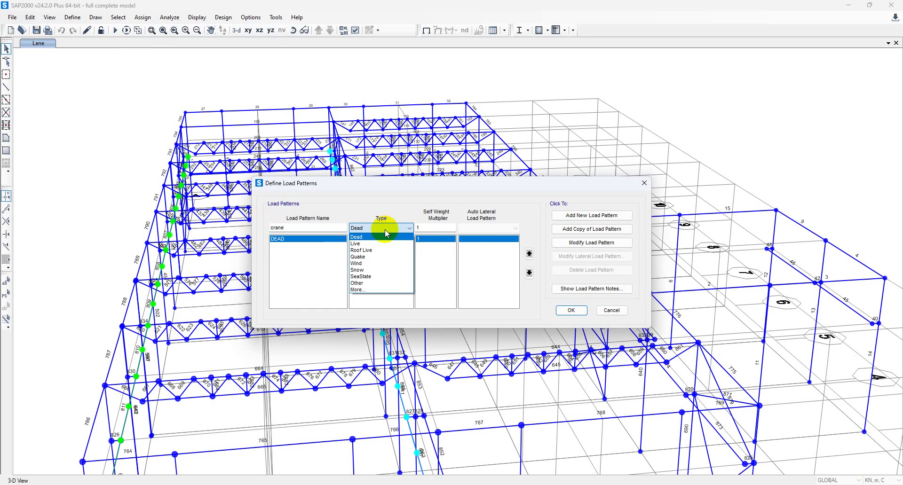
pyautogui.click(368, 289)
pyautogui.click(394, 228)
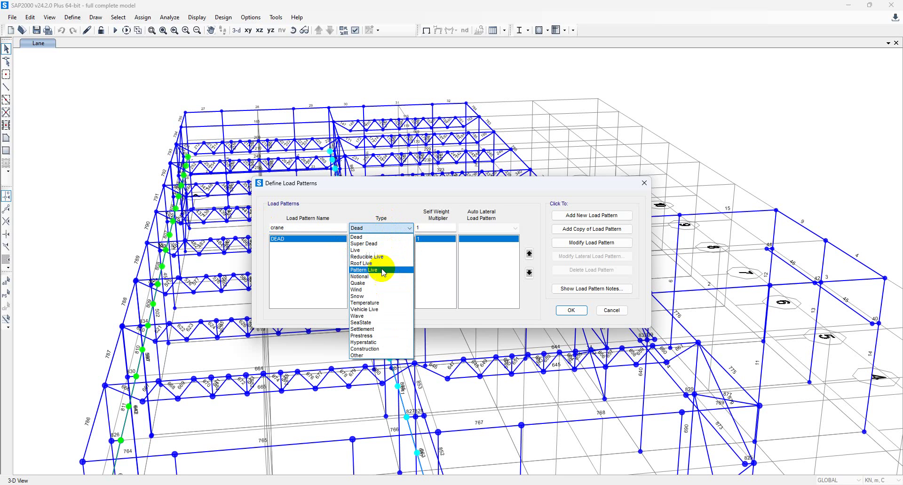
pyautogui.click(368, 309)
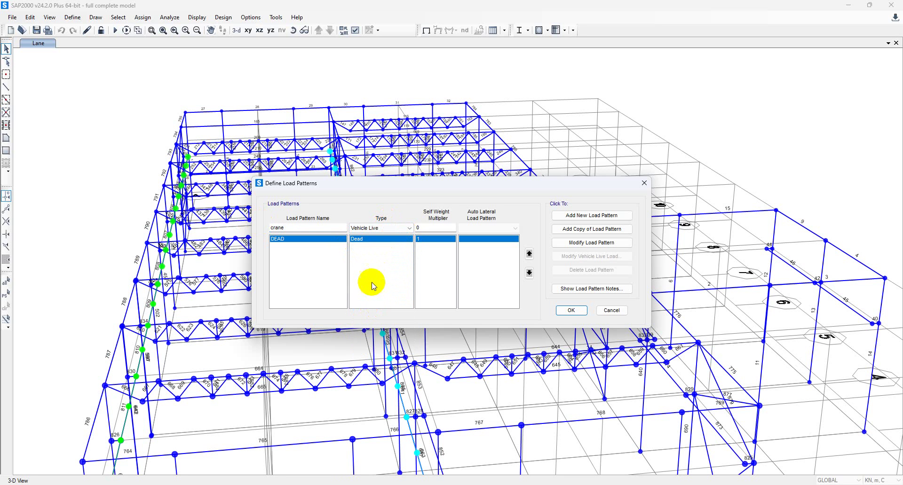
pyautogui.click(572, 217)
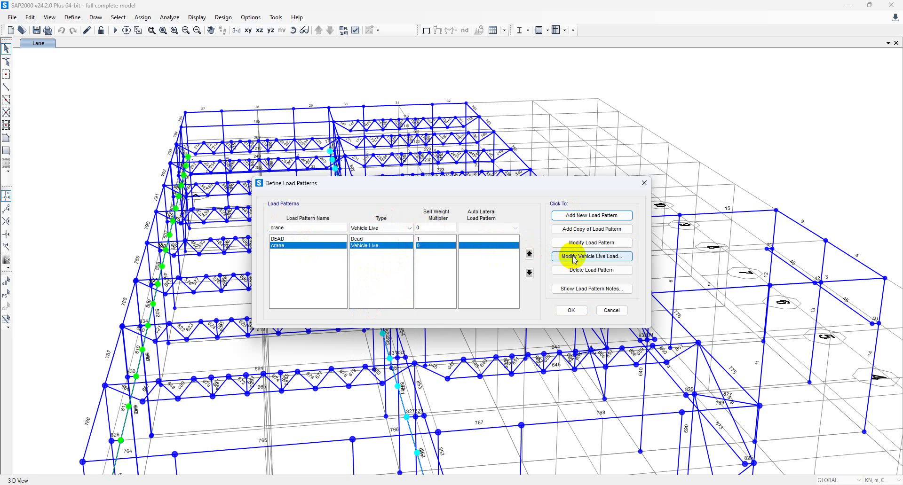
# - Open the vehicle live load settings of the crane pattern and choose vehicle VEH1 on PATH1
pyautogui.click(593, 257)
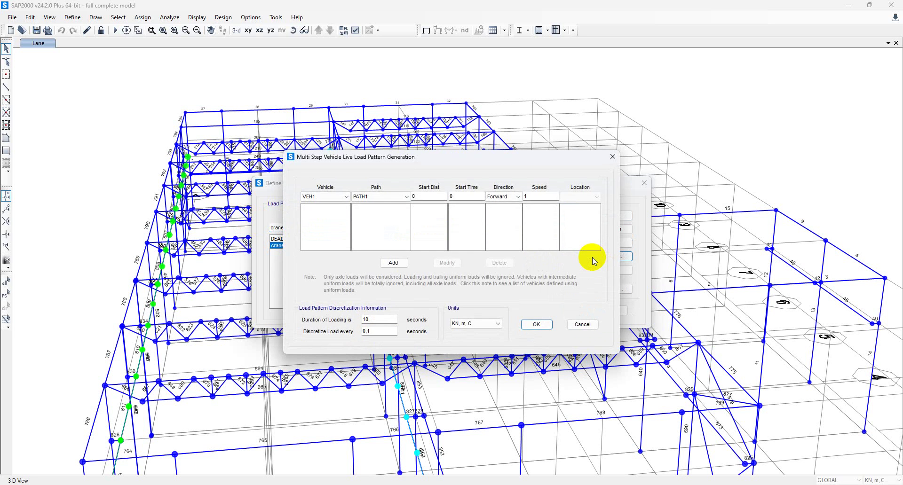
pyautogui.click(343, 197)
pyautogui.click(338, 207)
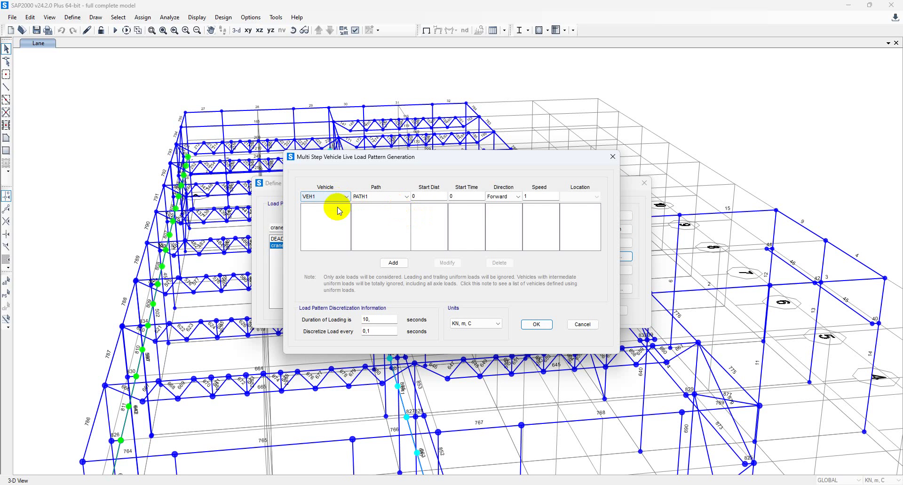
pyautogui.click(379, 196)
pyautogui.click(379, 206)
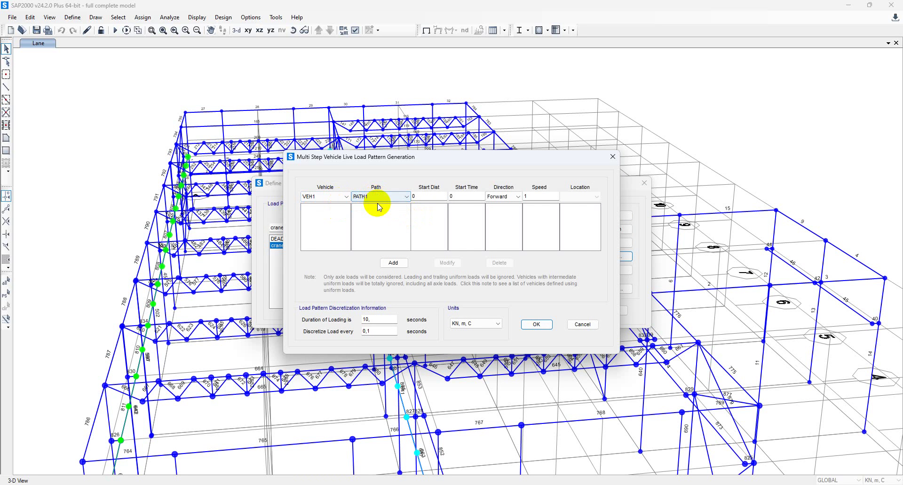
pyautogui.click(416, 197)
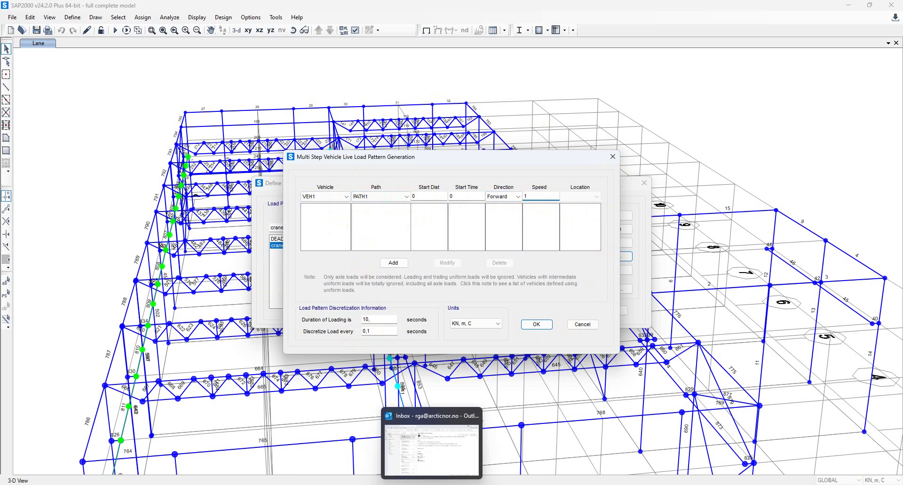
# - Switch to the loads.xlsx workbook in Excel and arrange its for SAP2000 sheet beside the vehicle live load dialog
pyautogui.click(473, 484)
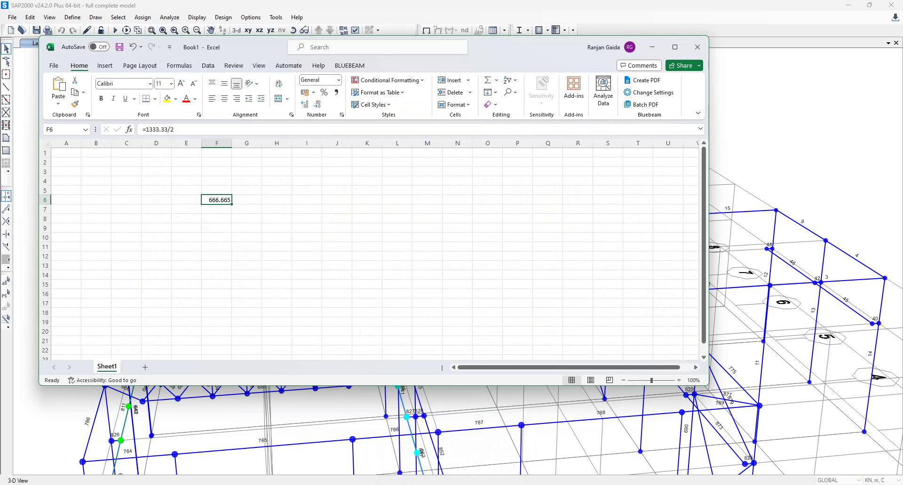
pyautogui.moveTo(520, 53); pyautogui.dragTo(0, 50)
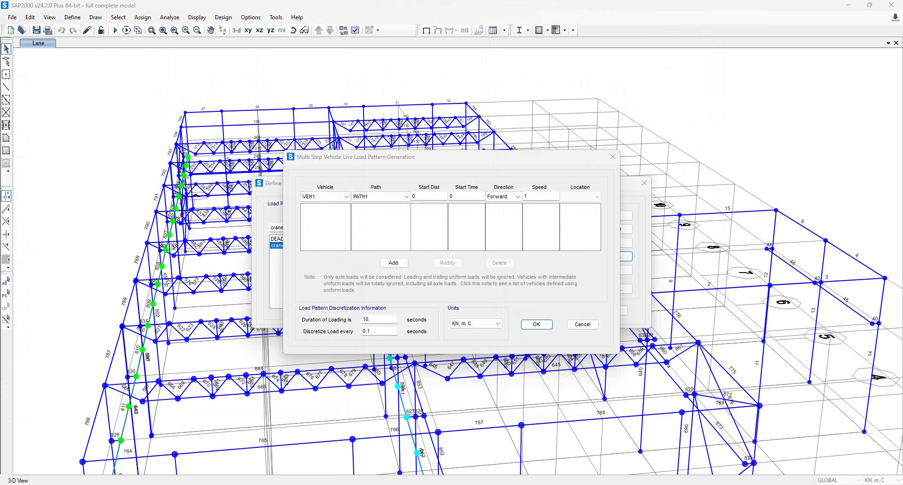
pyautogui.hotkey('alt', 'Tab')
pyautogui.moveTo(447, 29); pyautogui.dragTo(427, 32)
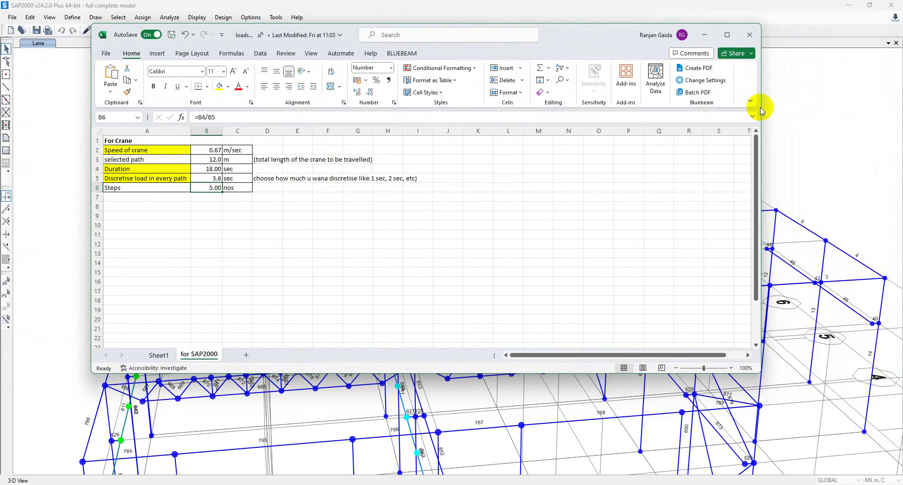
pyautogui.moveTo(762, 110); pyautogui.dragTo(351, 134)
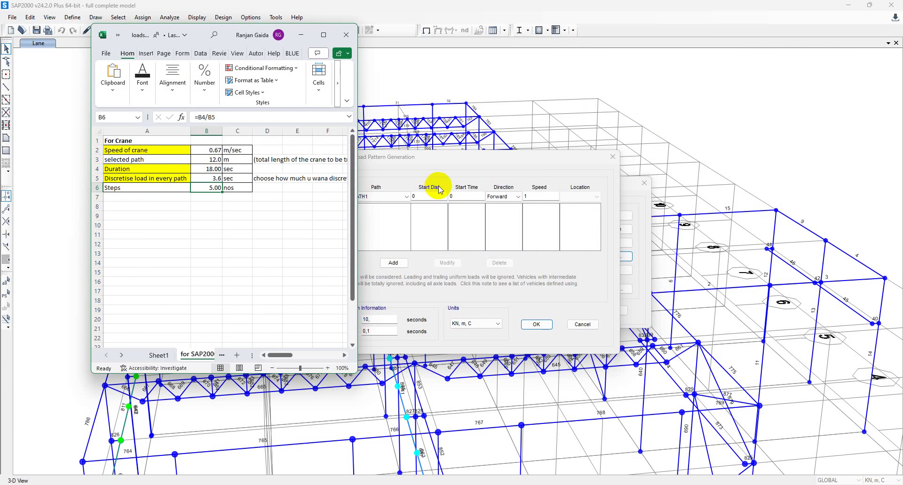
pyautogui.click(380, 157)
pyautogui.moveTo(434, 160); pyautogui.dragTo(587, 135)
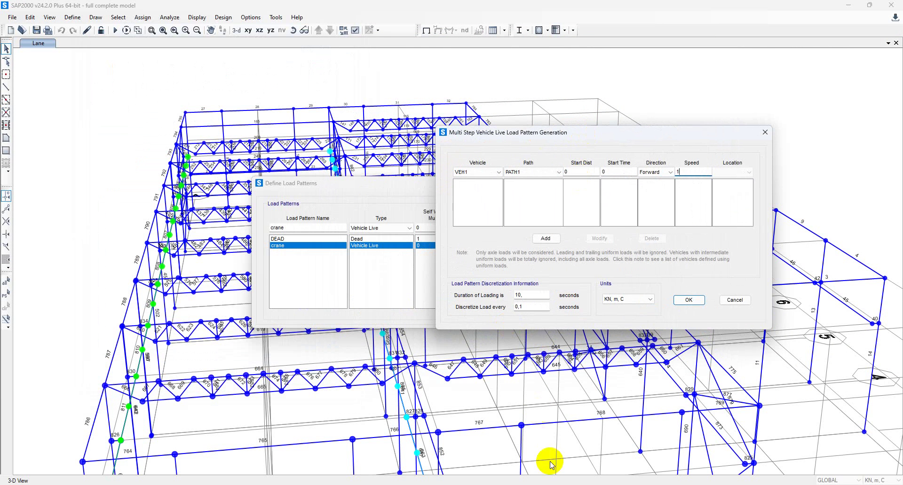
pyautogui.moveTo(473, 484)
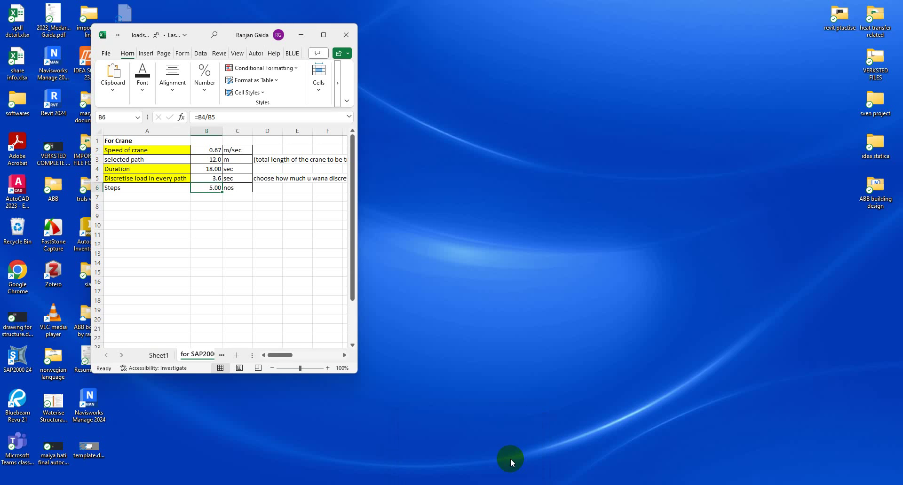
pyautogui.click(512, 451)
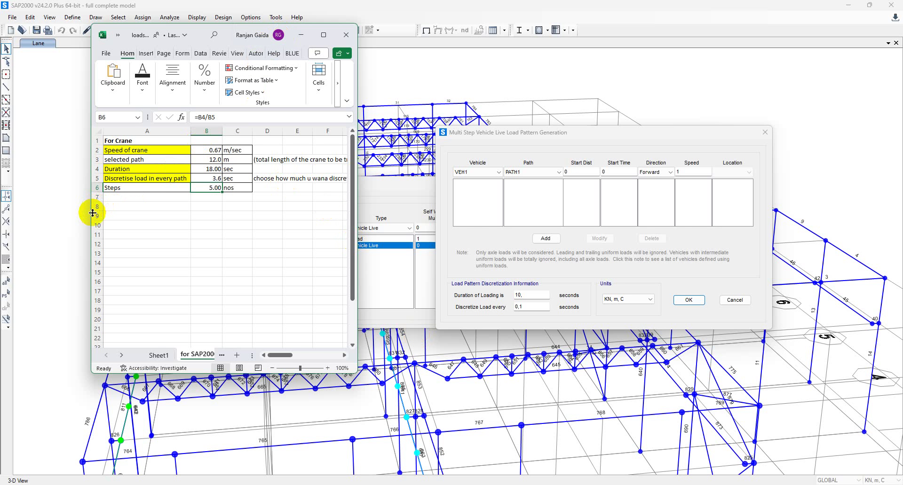
pyautogui.moveTo(88, 219); pyautogui.dragTo(19, 238)
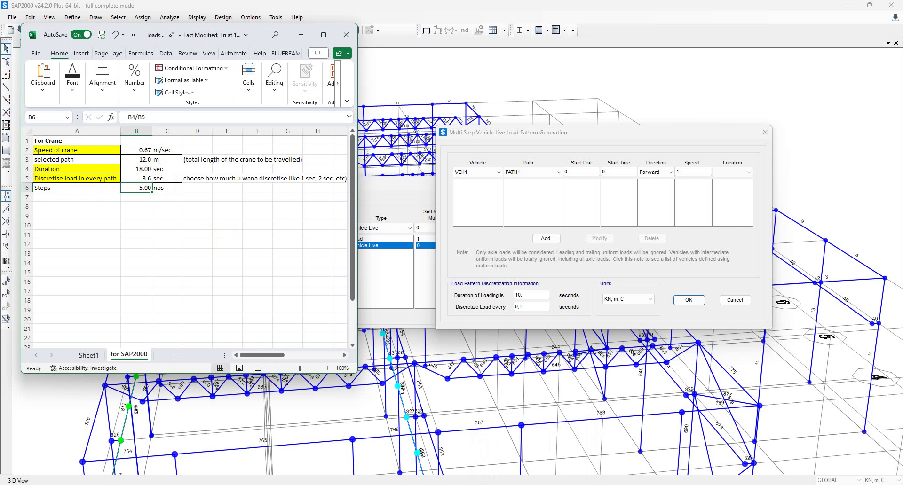
# - View the overhead crane photo 20240216_093503.jpg in Photos, then minimize it to return to the loads workbook
pyautogui.moveTo(597, 484)
pyautogui.moveTo(535, 483)
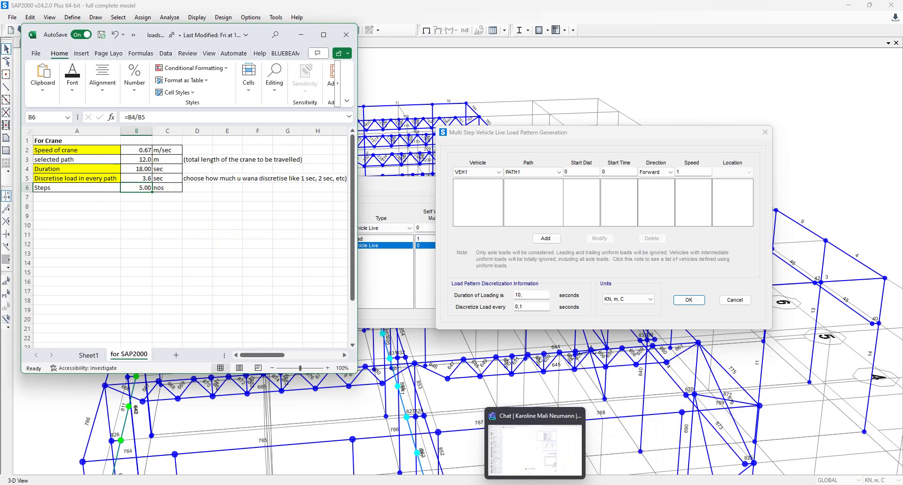
pyautogui.moveTo(659, 484)
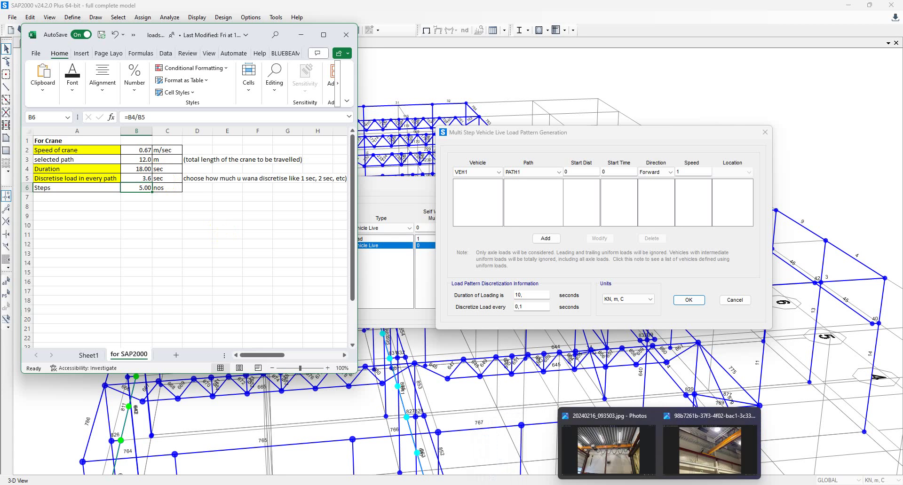
pyautogui.click(607, 447)
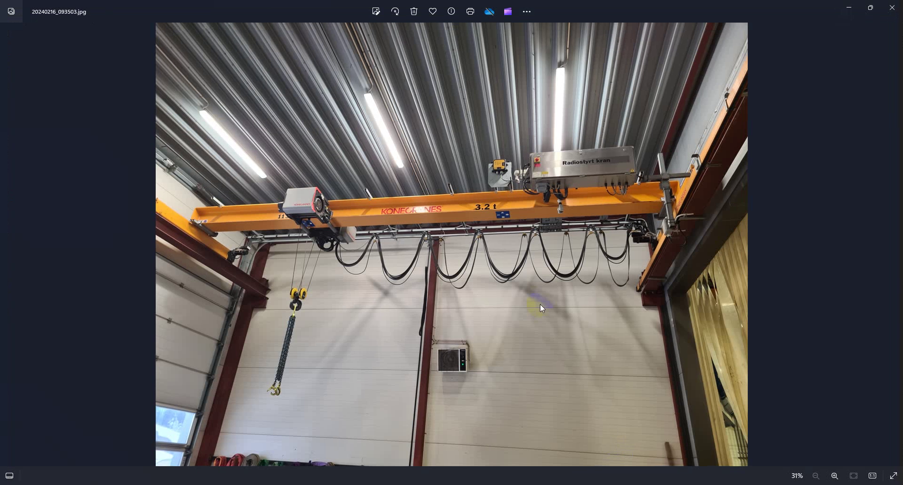
pyautogui.click(849, 7)
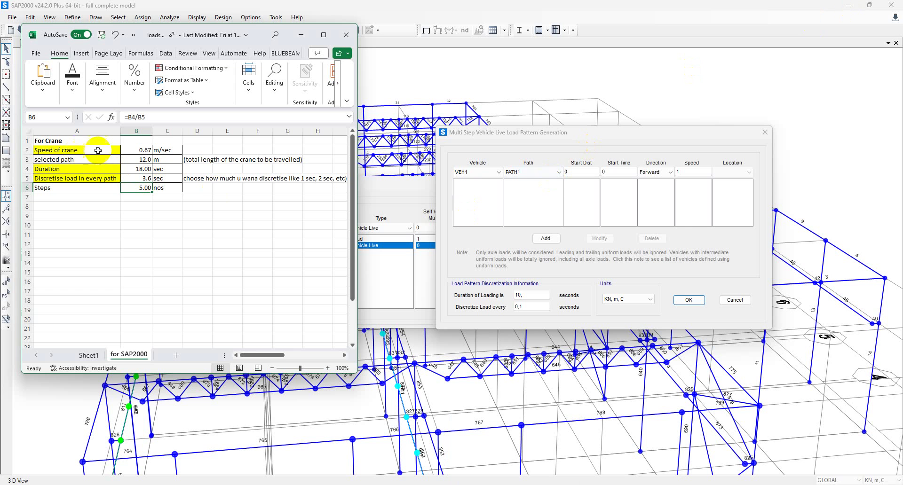
# - Examine the crane speed formula and selected path length in the loads workbook alongside the crane pattern's loading duration settings
pyautogui.click(147, 149)
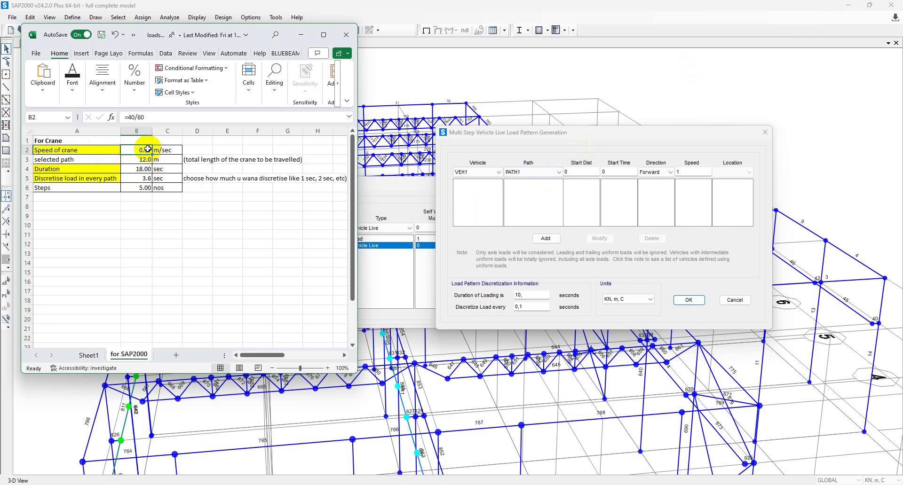
pyautogui.click(93, 161)
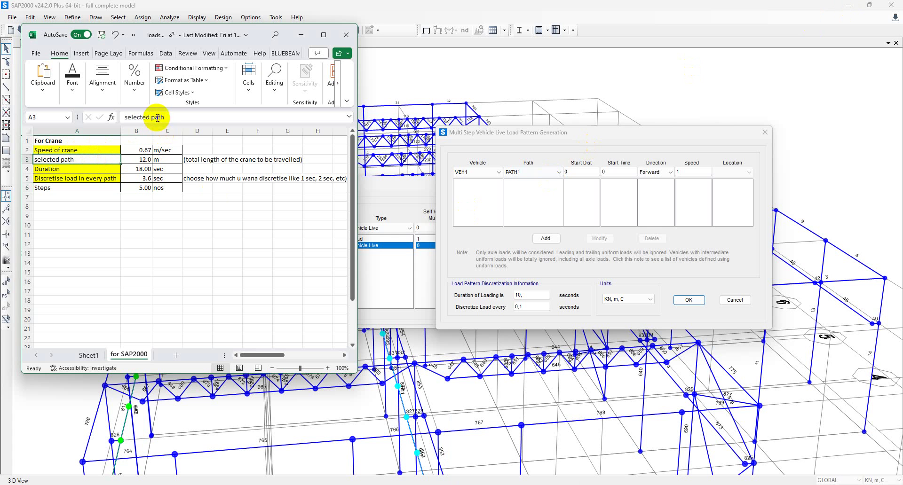
pyautogui.click(142, 161)
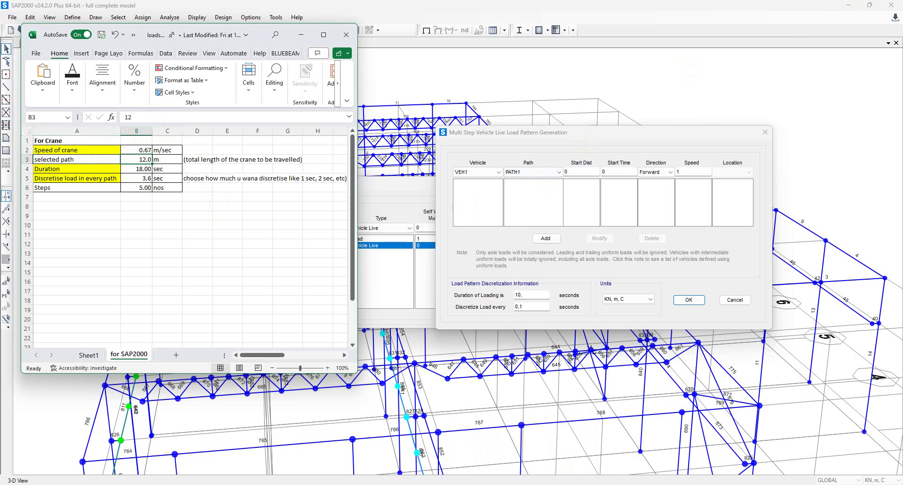
pyautogui.moveTo(618, 484)
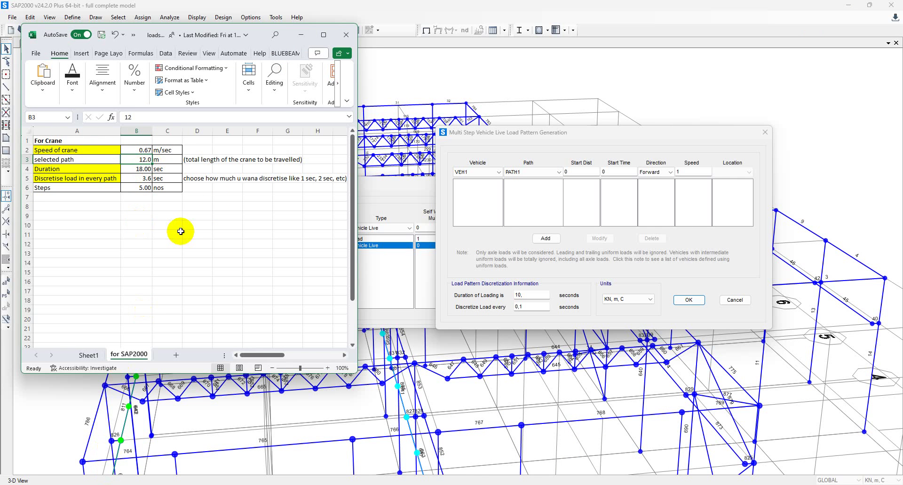
pyautogui.click(301, 35)
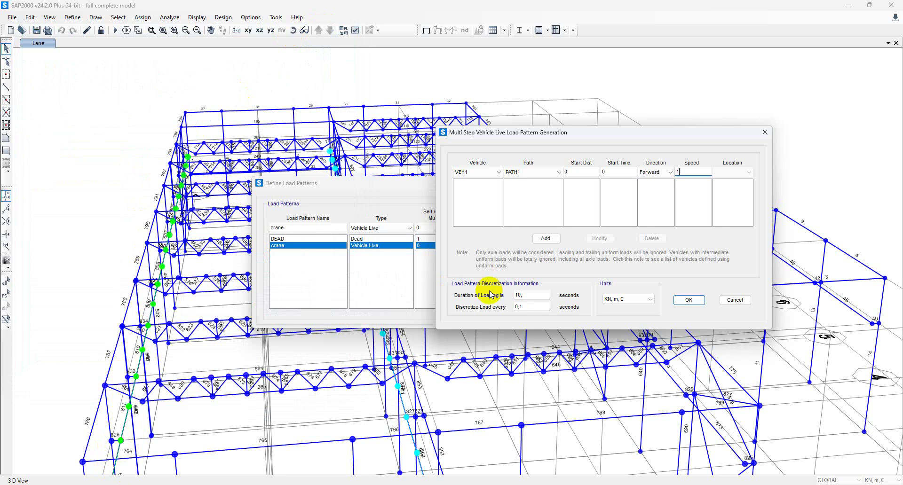
pyautogui.moveTo(660, 484)
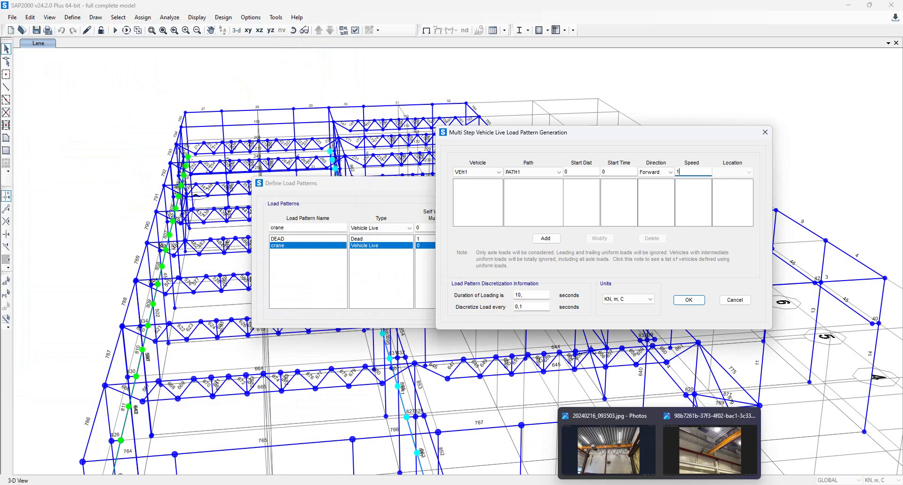
pyautogui.moveTo(473, 484)
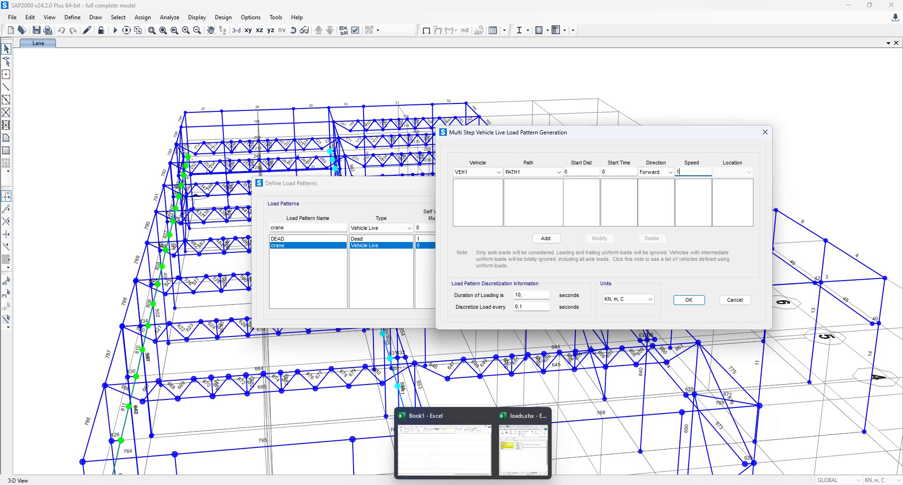
pyautogui.click(521, 455)
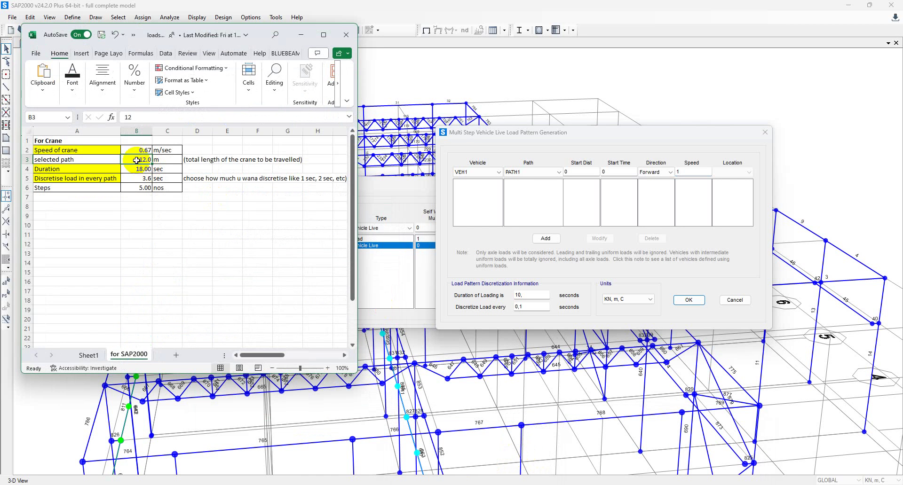
# - In the for SAP2000 sheet, set the selected path length to 54 m and the load discretisation interval to 1 sec
pyautogui.write('54')
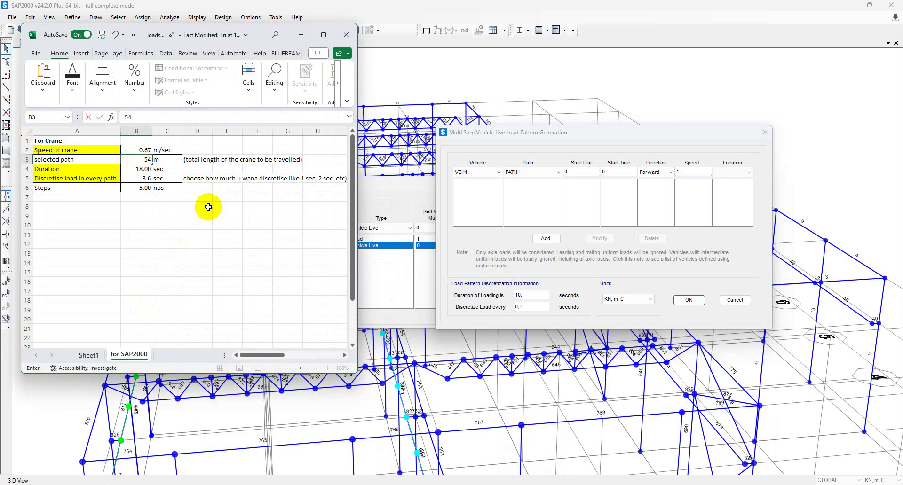
pyautogui.click(148, 170)
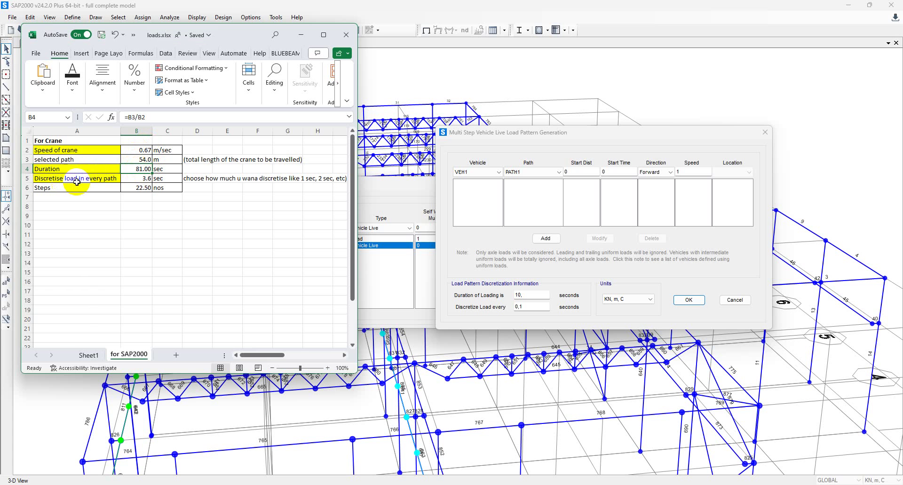
pyautogui.click(146, 179)
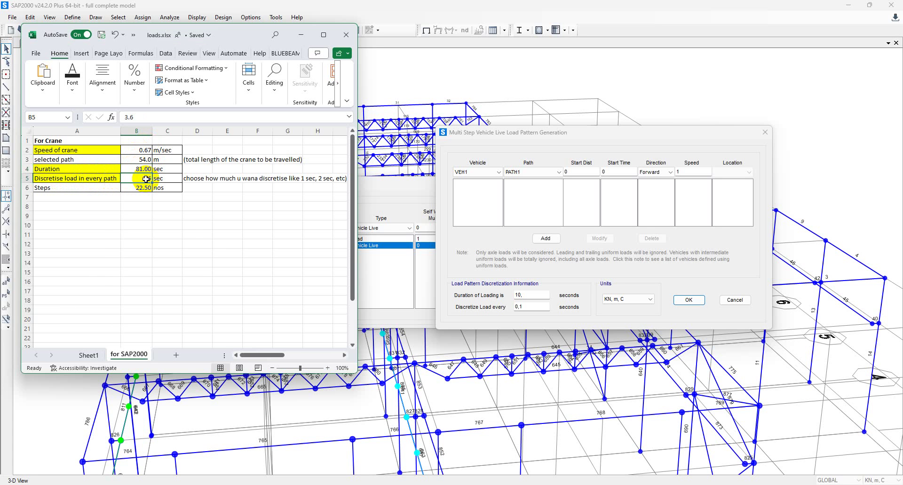
pyautogui.write('0')
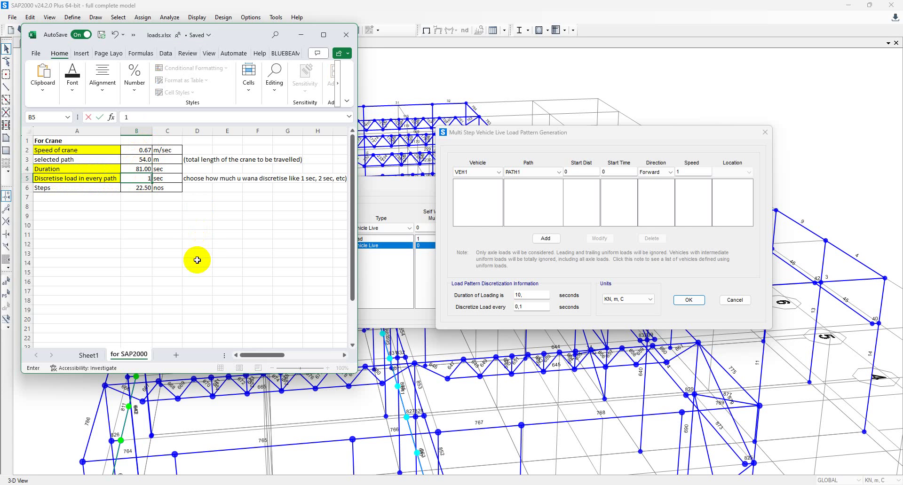
pyautogui.click(142, 195)
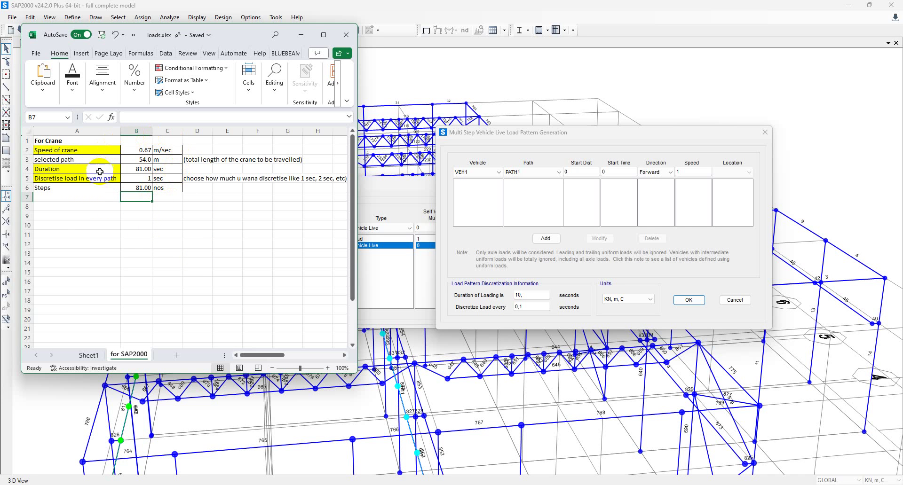
# - Examine the duration, discretisation and steps cells in the crane table, including the formula behind the number of steps
pyautogui.click(142, 168)
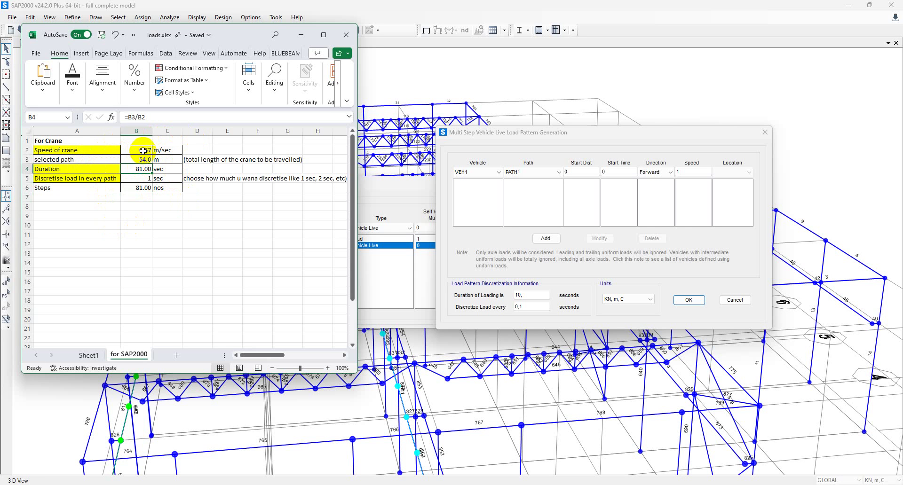
pyautogui.click(141, 177)
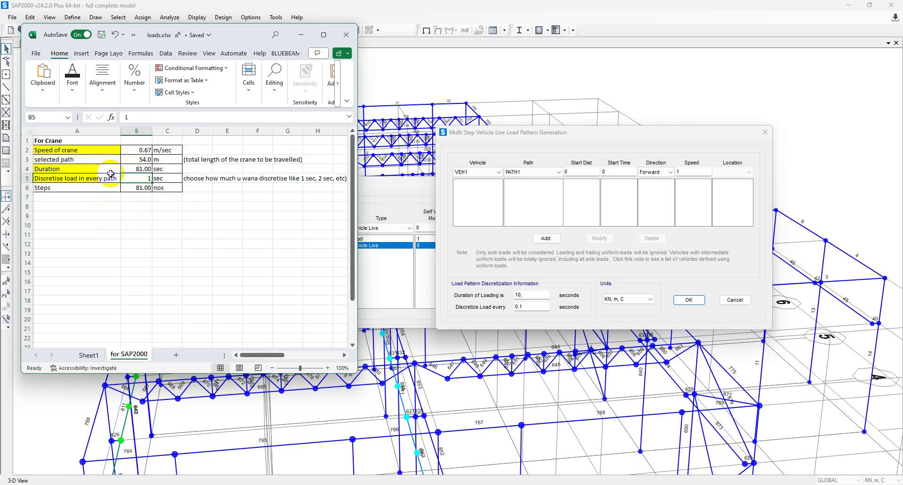
pyautogui.click(137, 187)
pyautogui.click(141, 117)
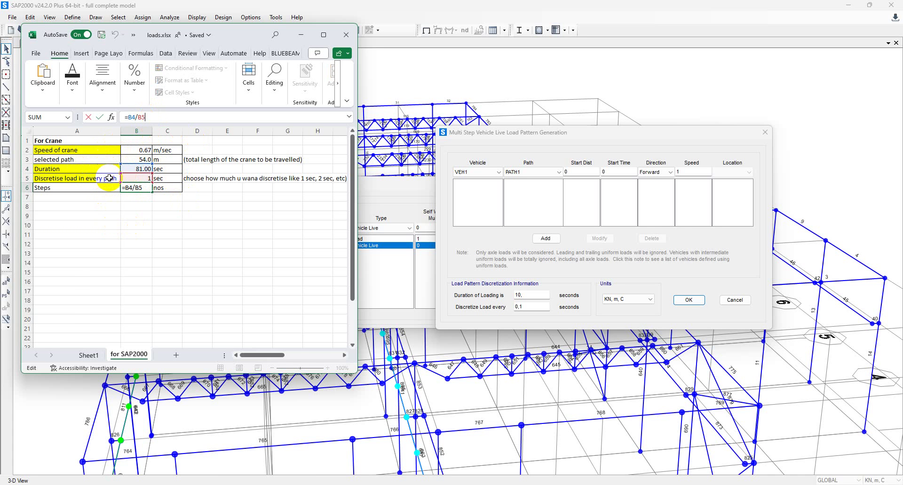
pyautogui.click(136, 225)
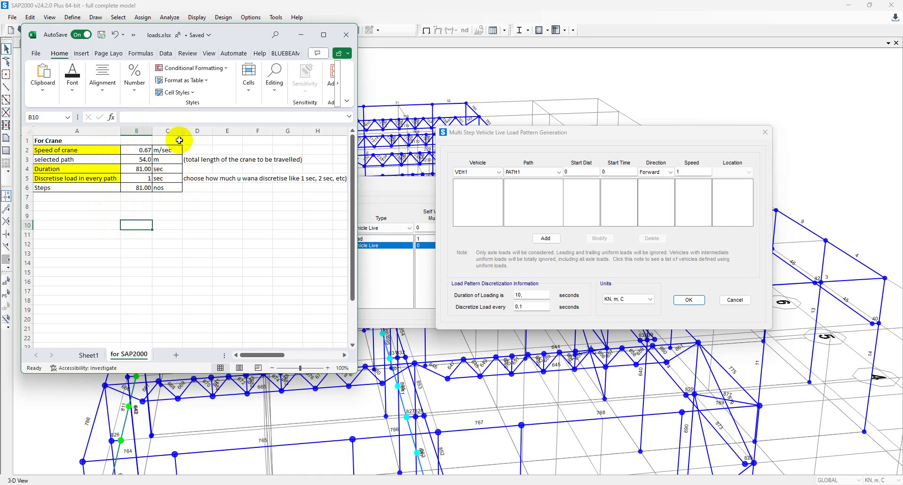
# - Back in SAP2000, add VEH1 on PATH1 with speed 0,67, setting the loading duration to 81 seconds and discretizing every 1 second
pyautogui.click(690, 171)
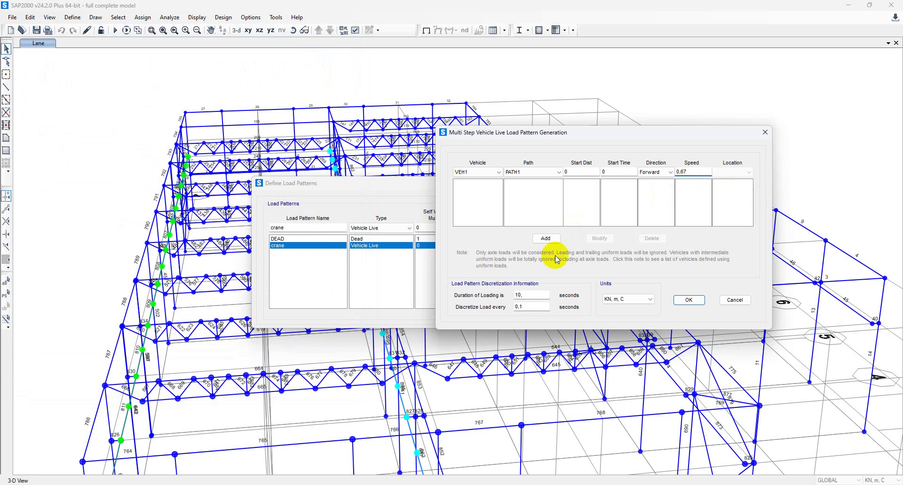
pyautogui.moveTo(535, 483)
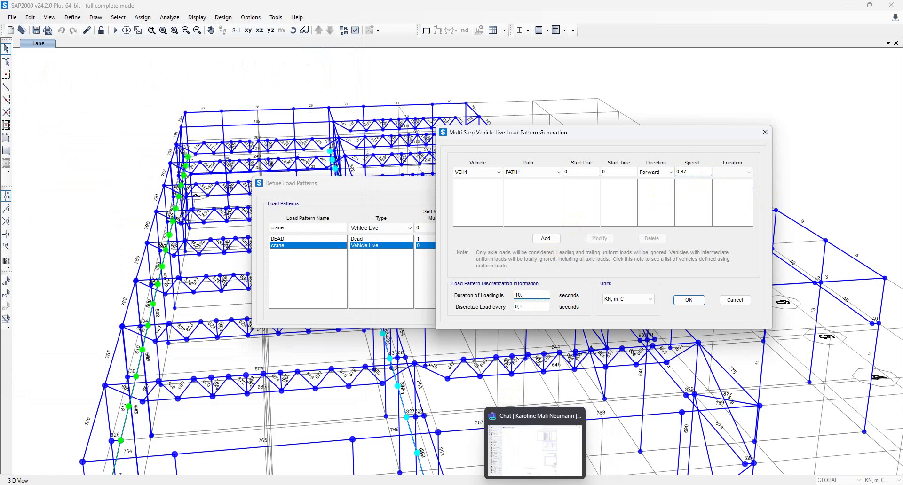
pyautogui.click(503, 453)
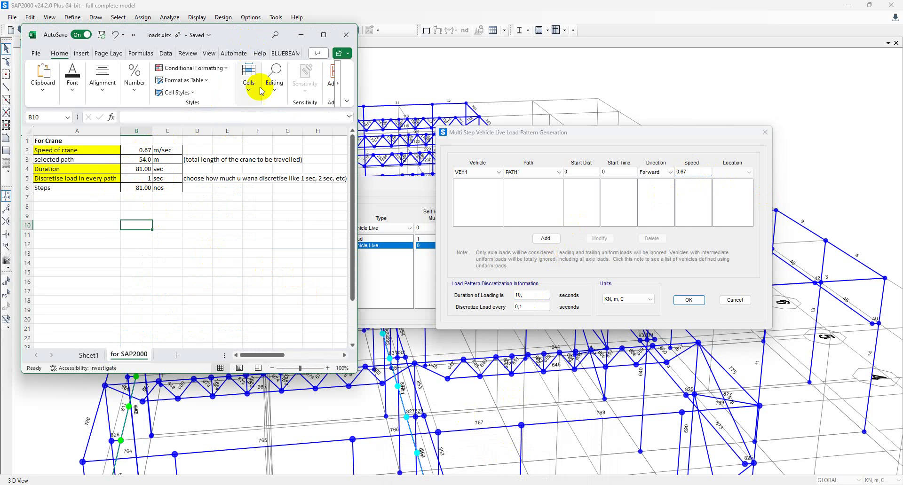
pyautogui.click(367, 39)
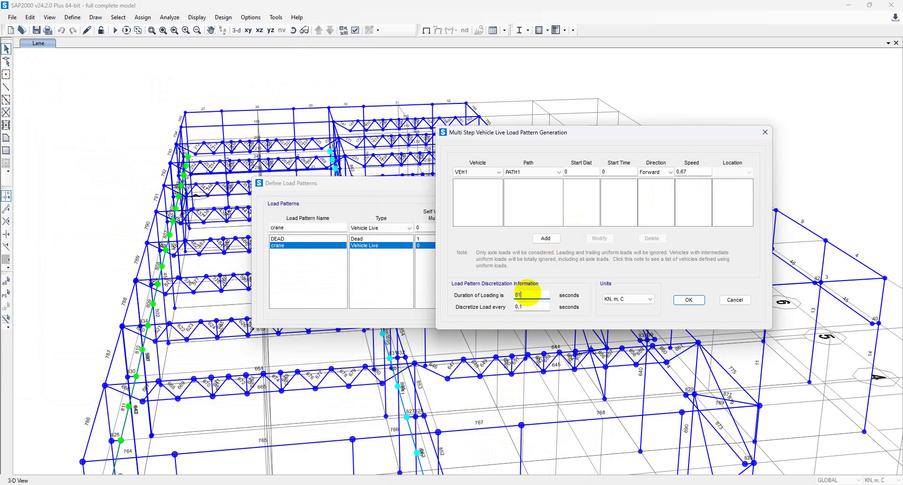
pyautogui.click(531, 305)
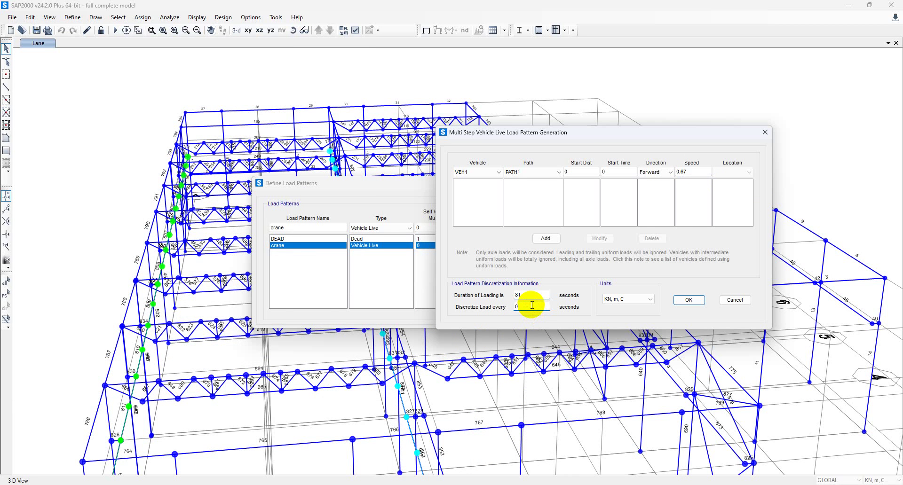
pyautogui.click(545, 238)
# - Add VEH1 on PATH2 to the crane pattern with the same speed, then accept the vehicle live load and load pattern definitions
pyautogui.click(530, 172)
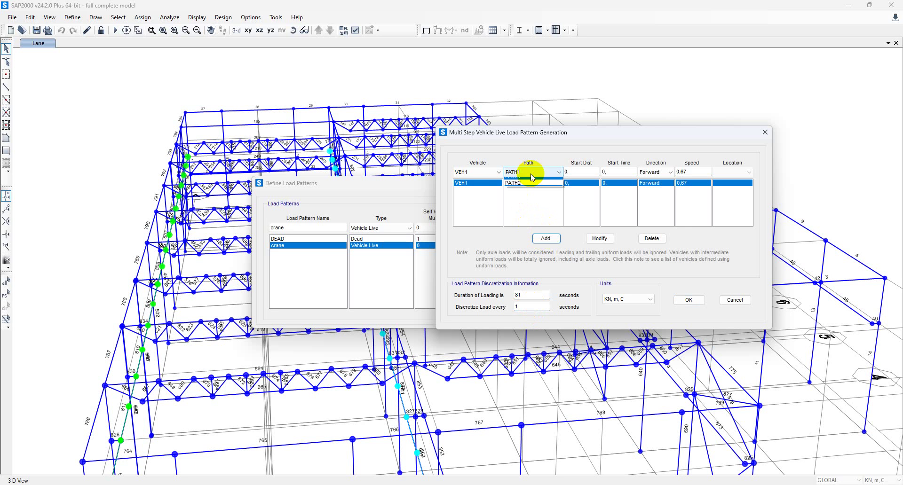
pyautogui.click(531, 187)
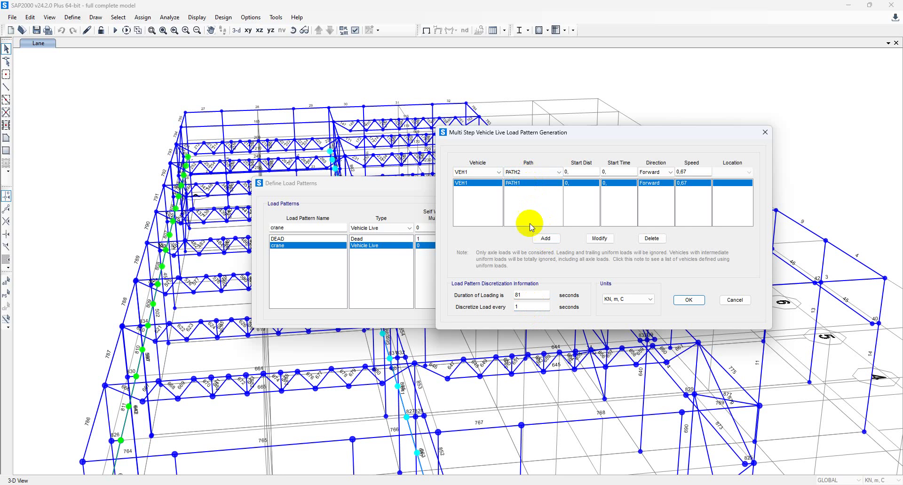
pyautogui.click(544, 239)
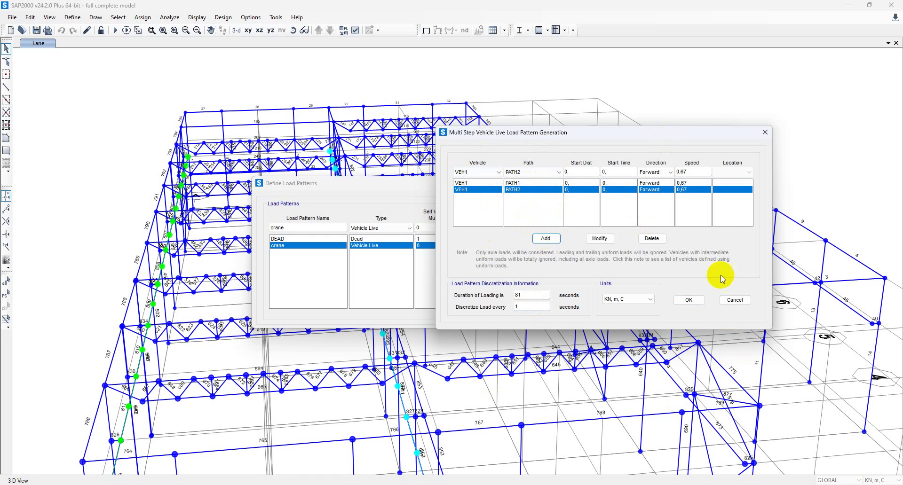
pyautogui.click(689, 301)
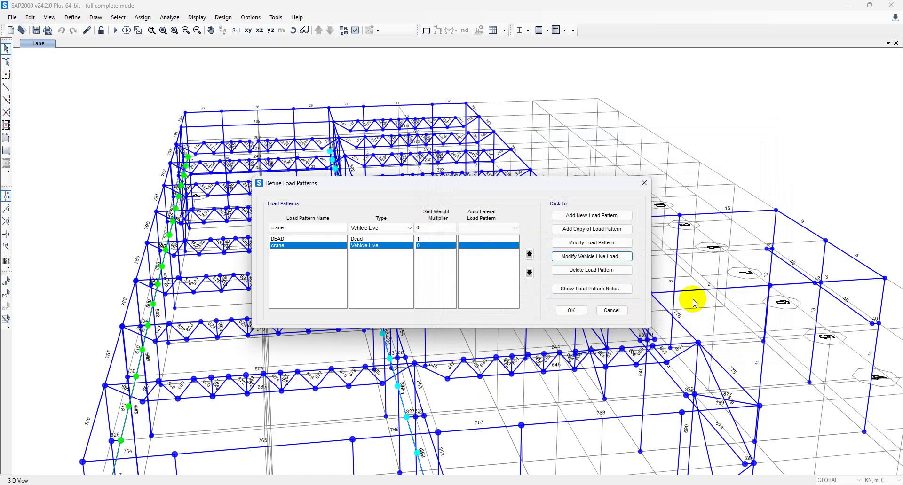
pyautogui.click(572, 311)
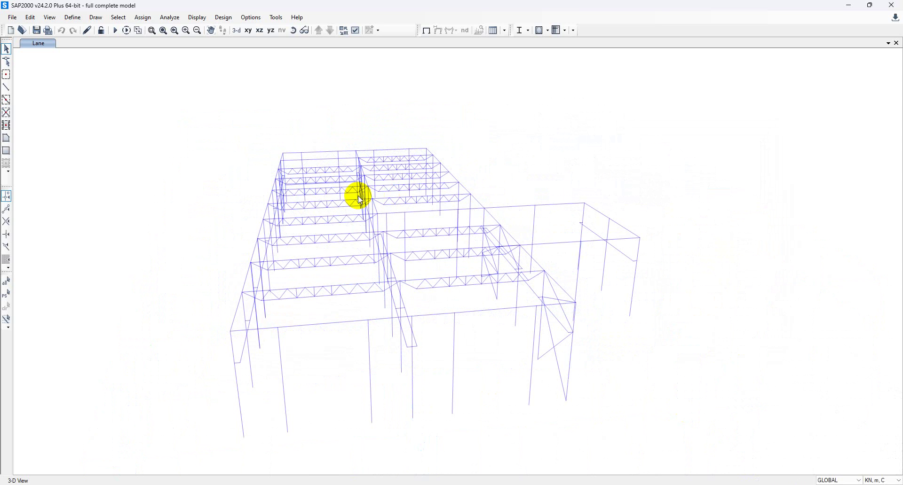
# - Run the analysis of the complete model and close the analysis messages
pyautogui.scroll(3, 360, 200)
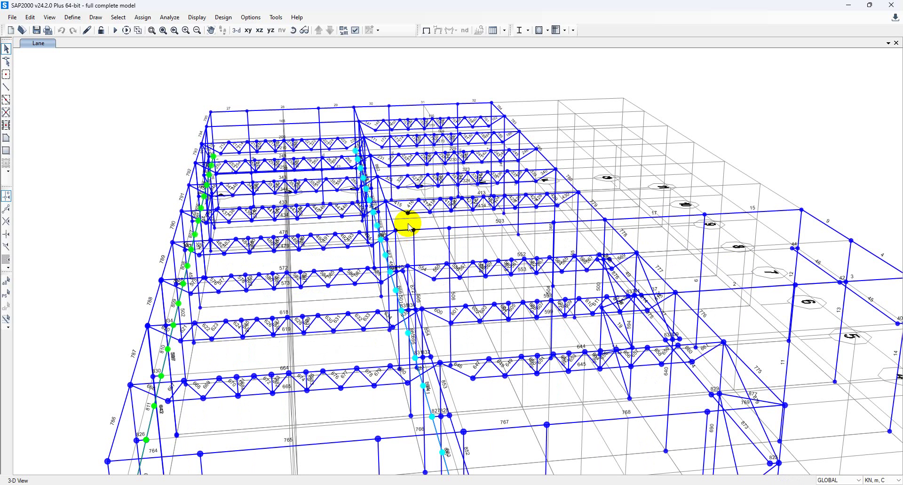
pyautogui.scroll(-3, 408, 228)
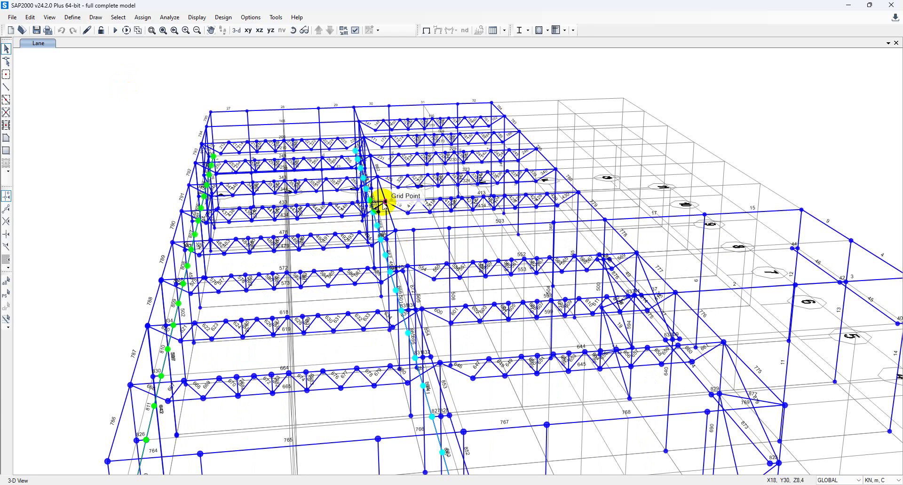
pyautogui.scroll(-2, 383, 202)
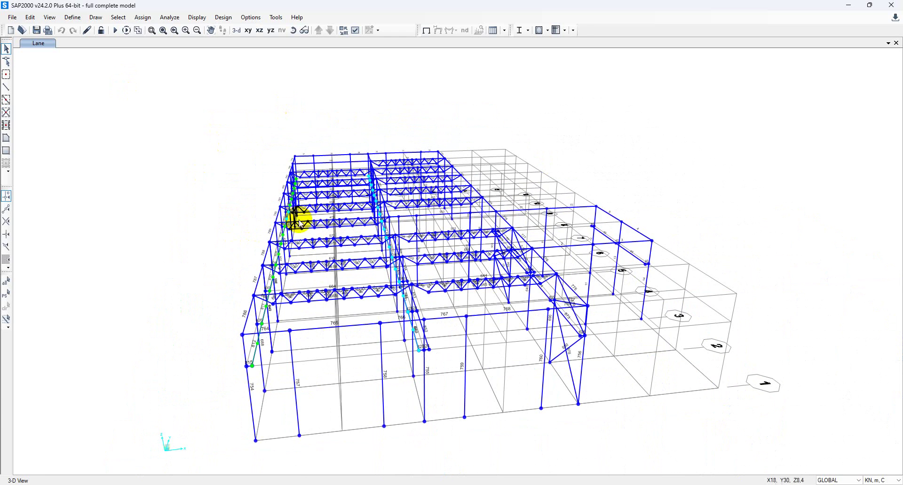
pyautogui.scroll(4, 315, 221)
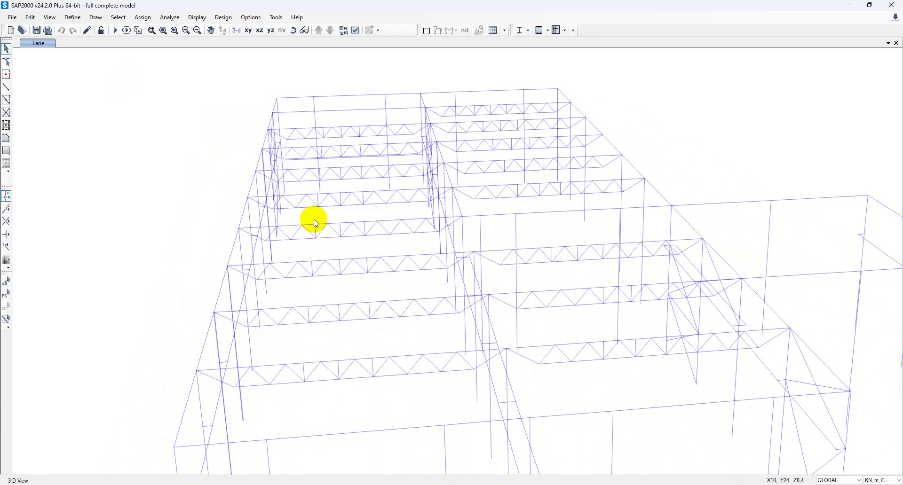
pyautogui.click(116, 32)
pyautogui.click(540, 316)
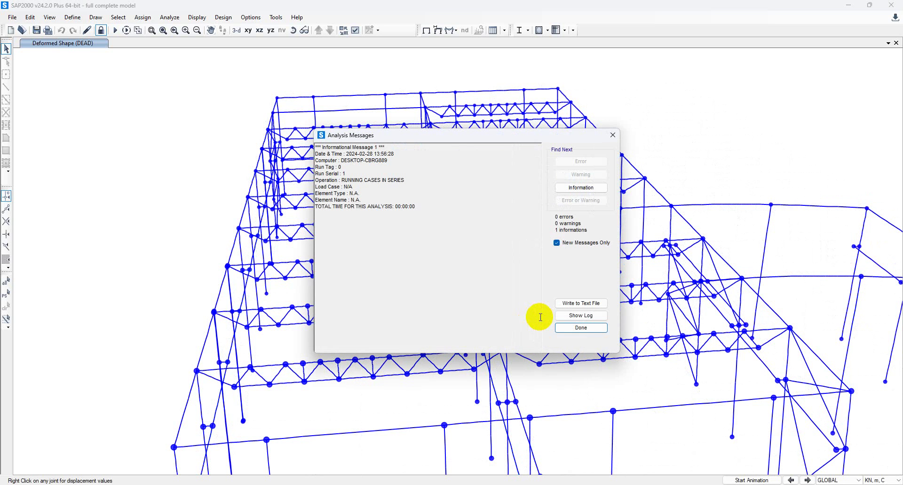
pyautogui.click(591, 329)
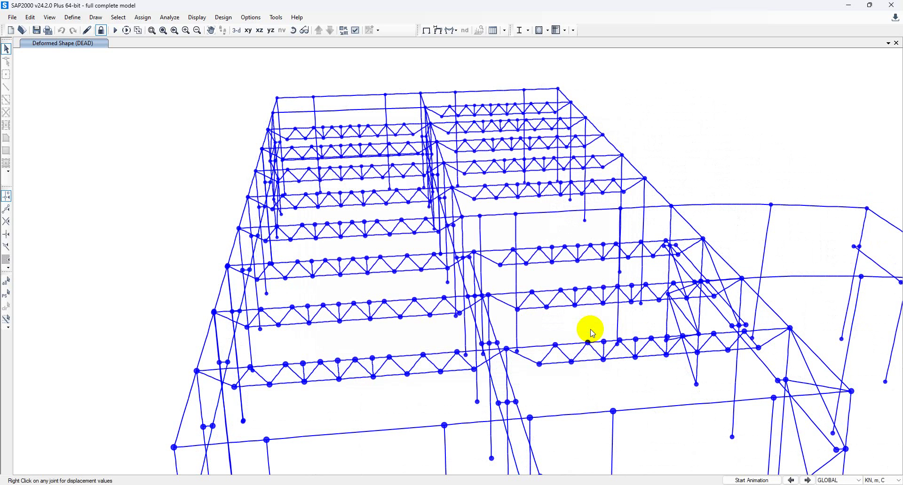
# - Open the steel frame design preferences and set the design code to Eurocode 3-2005
pyautogui.click(224, 17)
pyautogui.moveTo(236, 30)
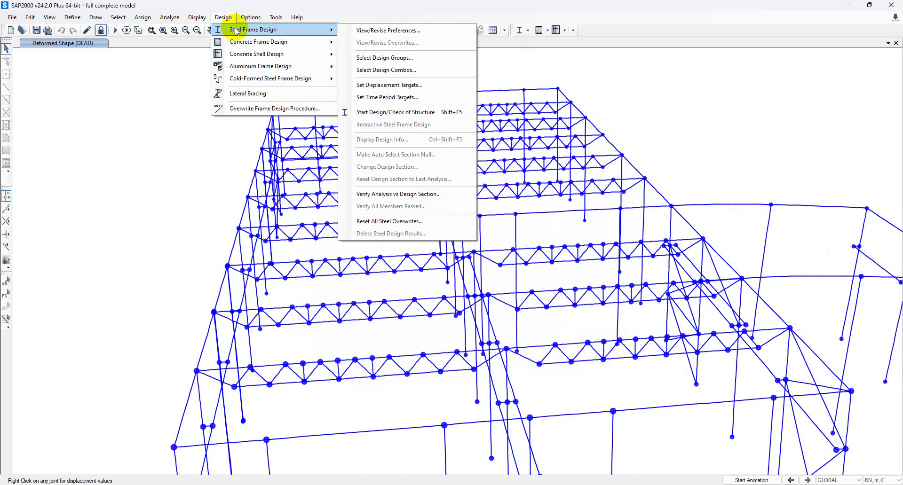
pyautogui.click(366, 30)
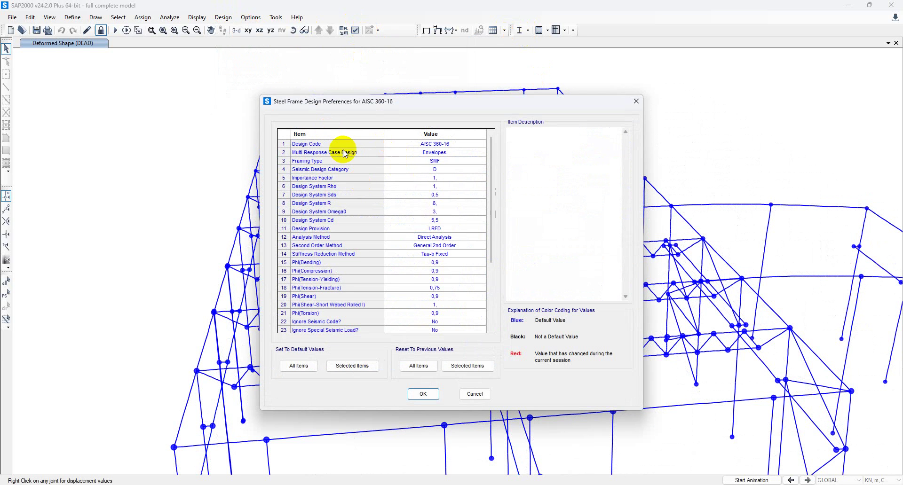
pyautogui.click(426, 144)
pyautogui.click(427, 146)
pyautogui.click(456, 144)
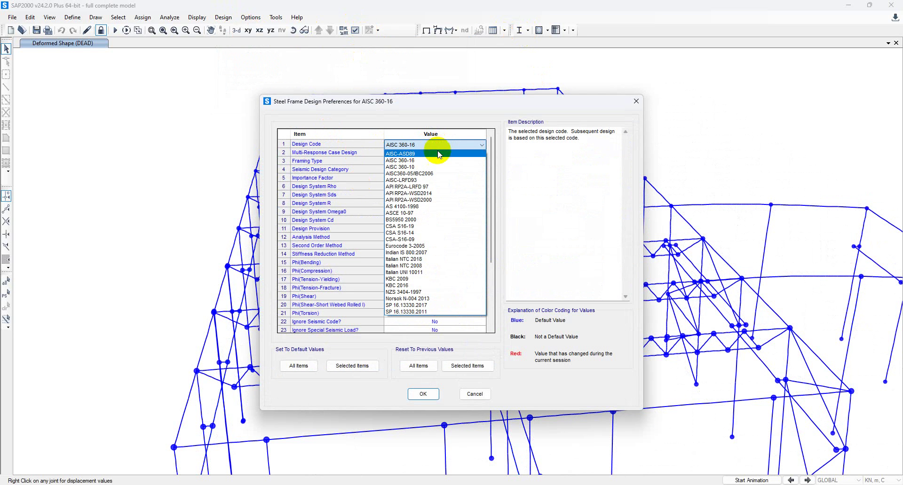
pyautogui.click(409, 246)
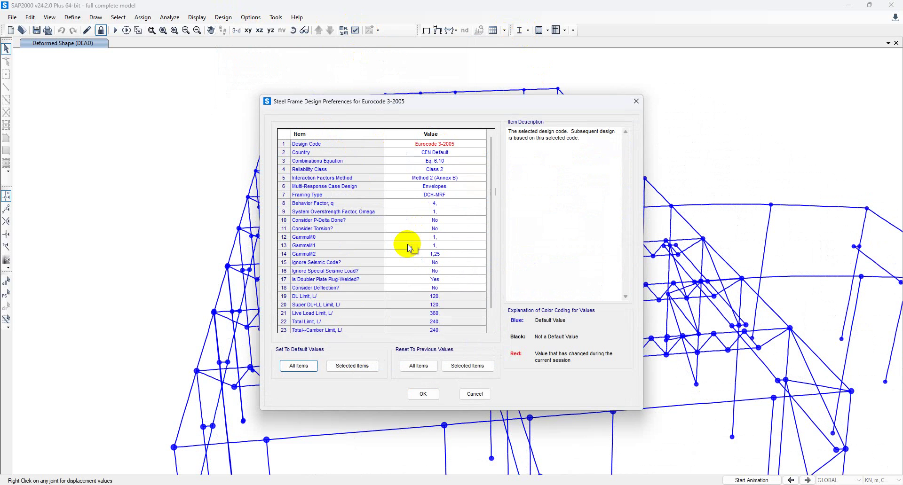
# - Set Consider Deflection? to Yes in the Eurocode 3-2005 design preferences and accept them
pyautogui.scroll(-1, 414, 232)
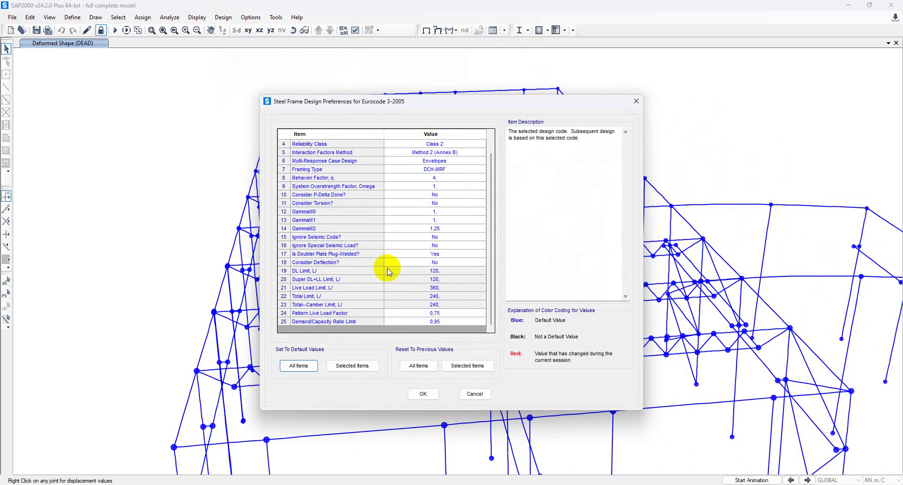
pyautogui.click(439, 263)
pyautogui.click(447, 263)
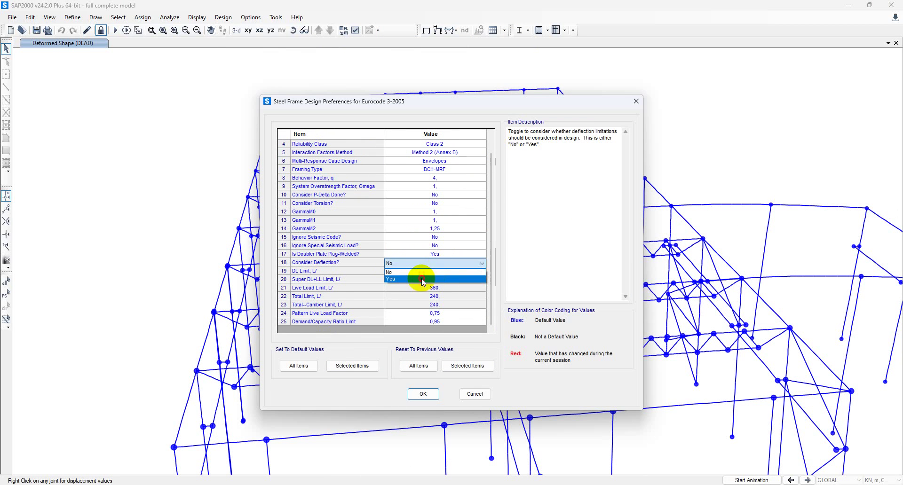
pyautogui.click(423, 279)
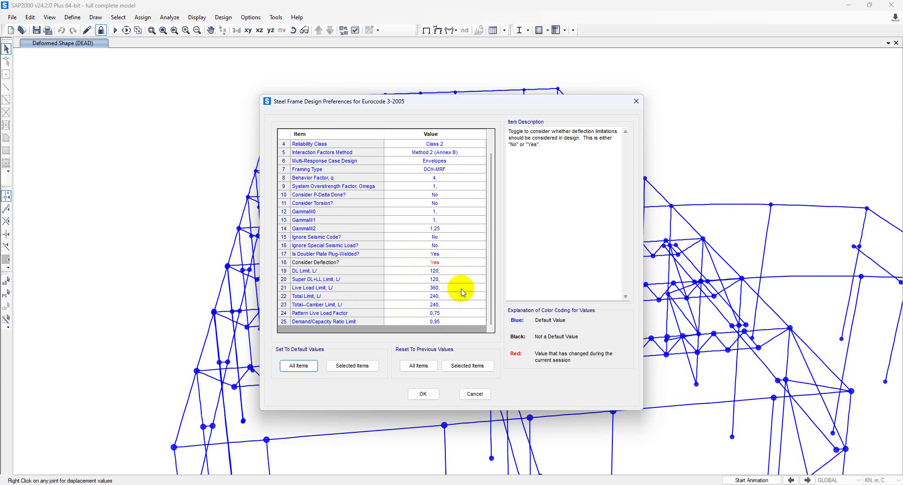
pyautogui.click(422, 394)
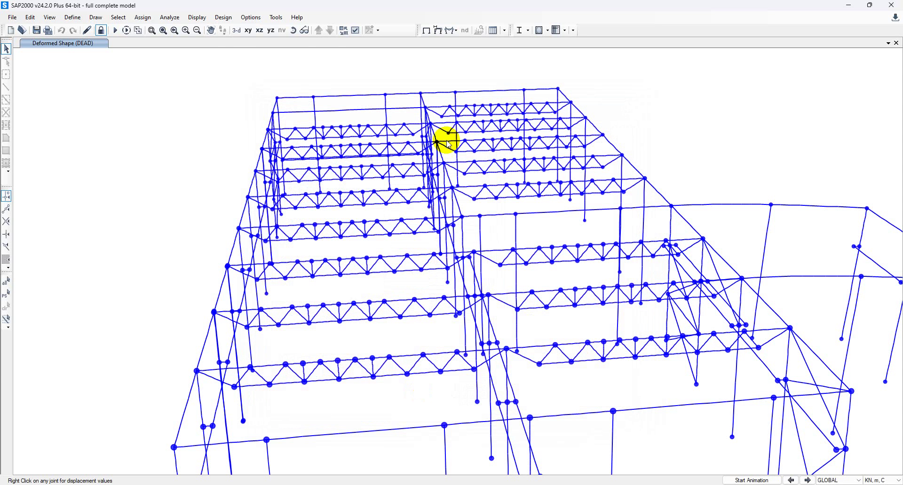
# - Run the steel frame design check of the whole structure to Eurocode 3-2005
pyautogui.click(197, 17)
pyautogui.click(197, 17)
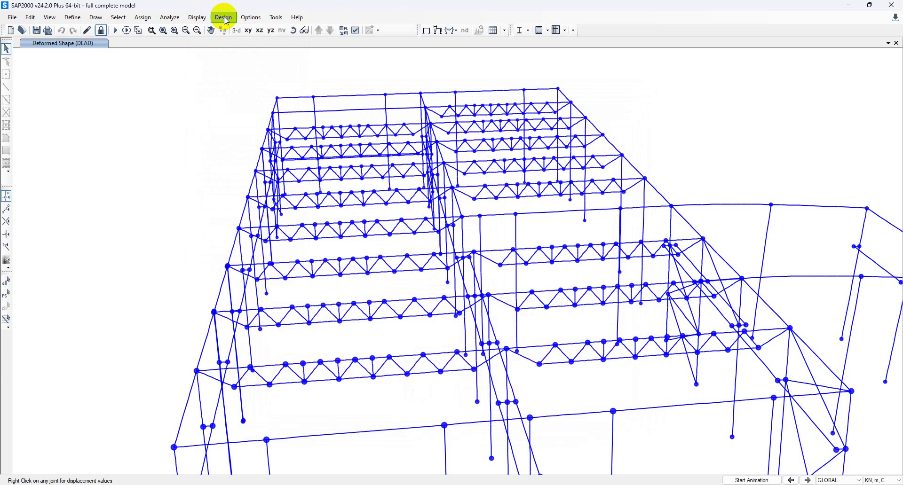
pyautogui.click(224, 17)
pyautogui.moveTo(243, 29)
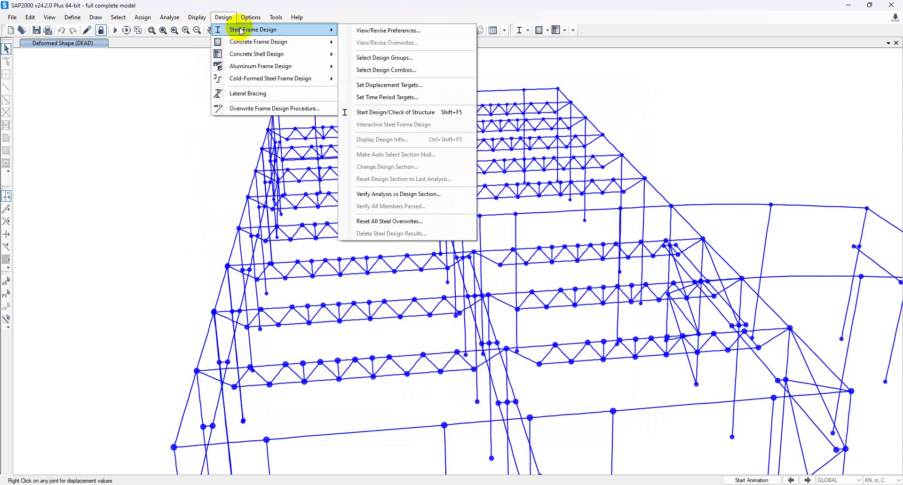
pyautogui.click(395, 113)
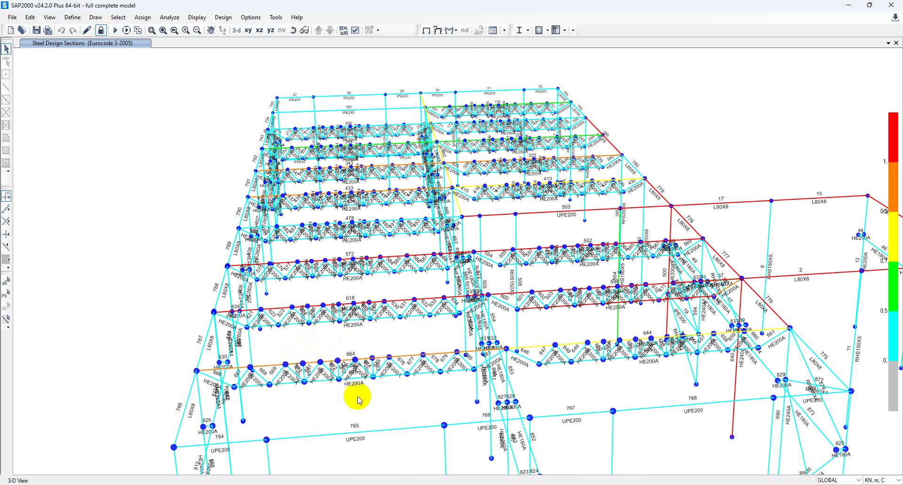
pyautogui.keyDown('shift'); pyautogui.moveTo(354, 395); pyautogui.dragTo(328, 383, button='middle'); pyautogui.keyUp('shift')
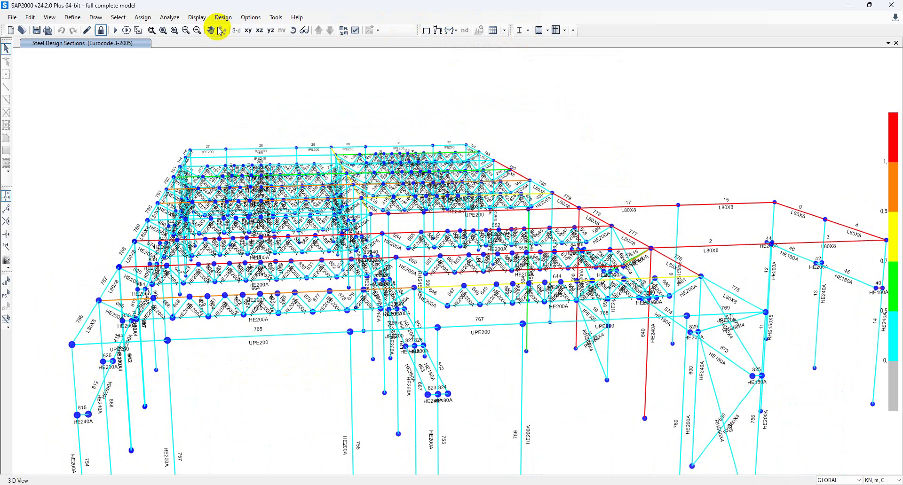
# - Display the deformed shape for the crane load case at step 1
pyautogui.click(199, 18)
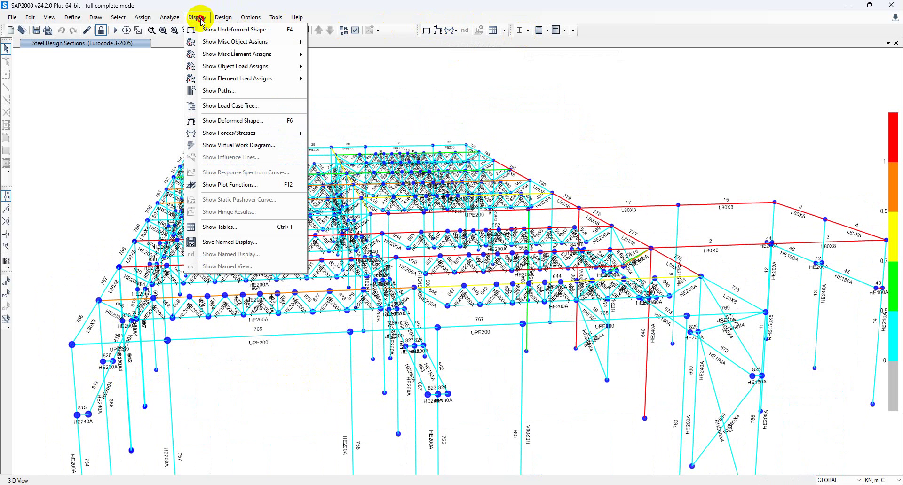
pyautogui.click(230, 122)
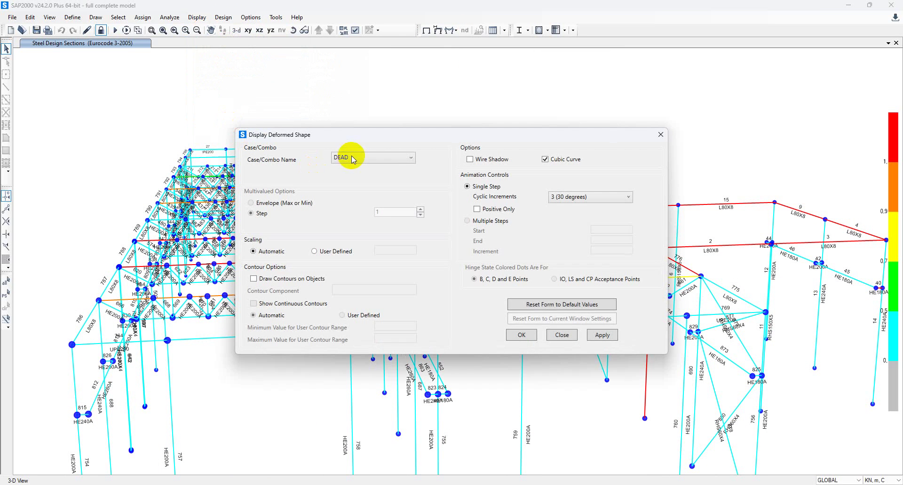
pyautogui.click(361, 159)
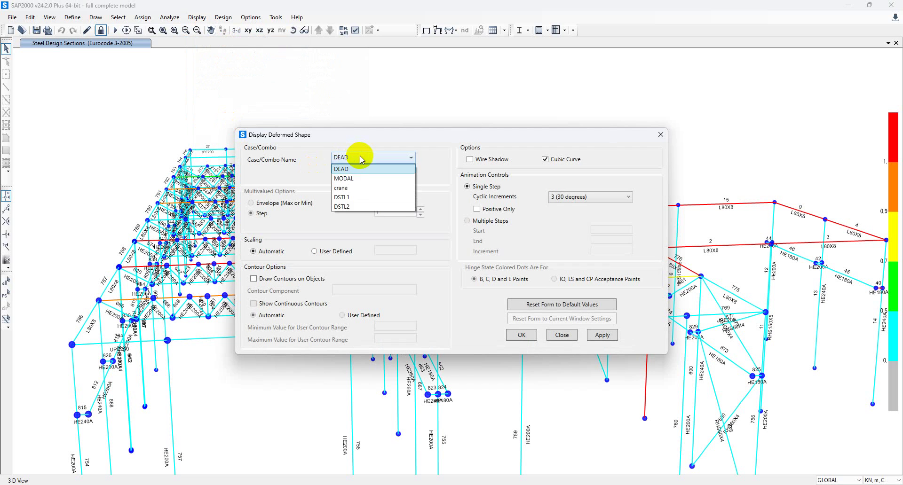
pyautogui.click(357, 188)
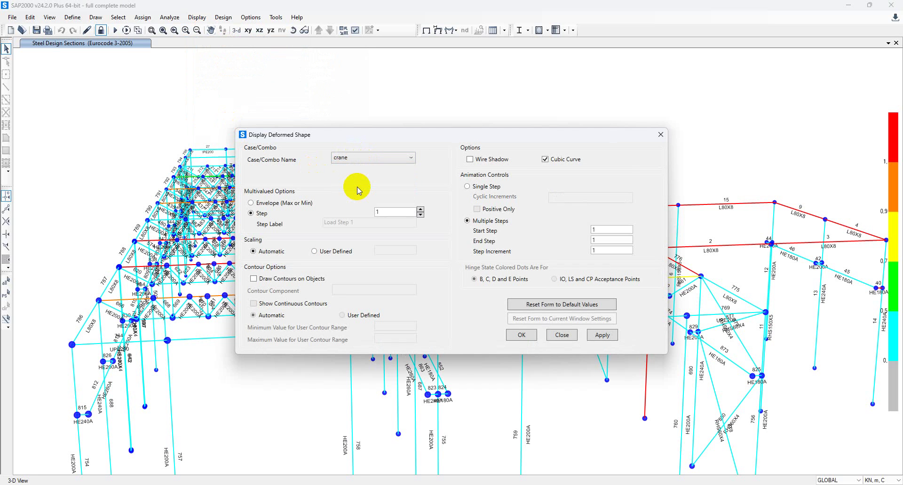
pyautogui.click(602, 335)
pyautogui.click(533, 336)
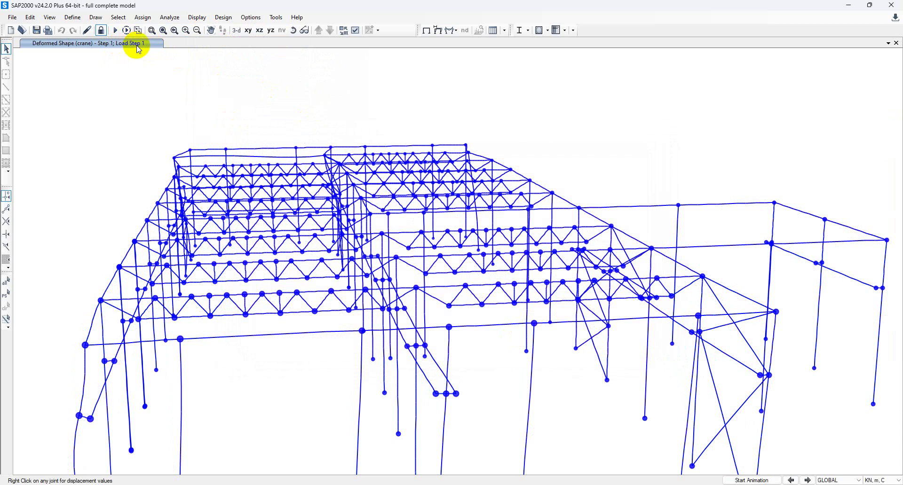
# - Step through the crane case's deformed shape up to load step 9
pyautogui.click(808, 480)
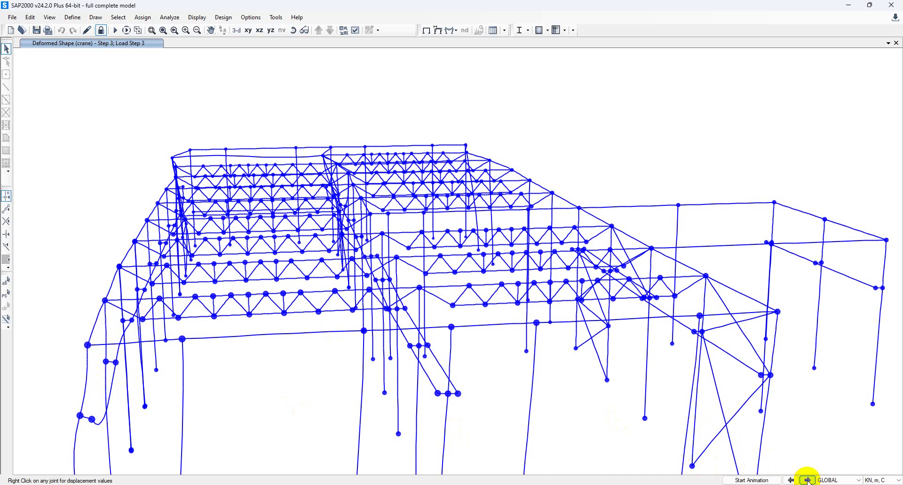
pyautogui.click(807, 480)
pyautogui.click(808, 480)
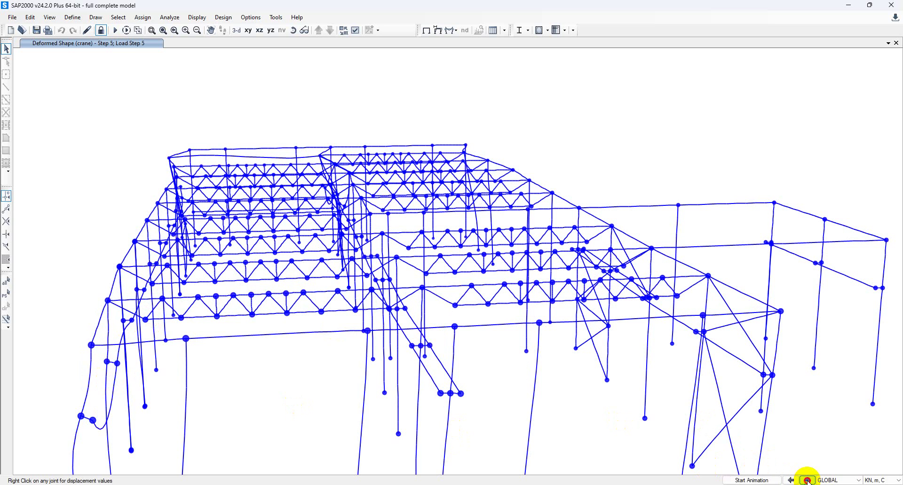
pyautogui.click(807, 480)
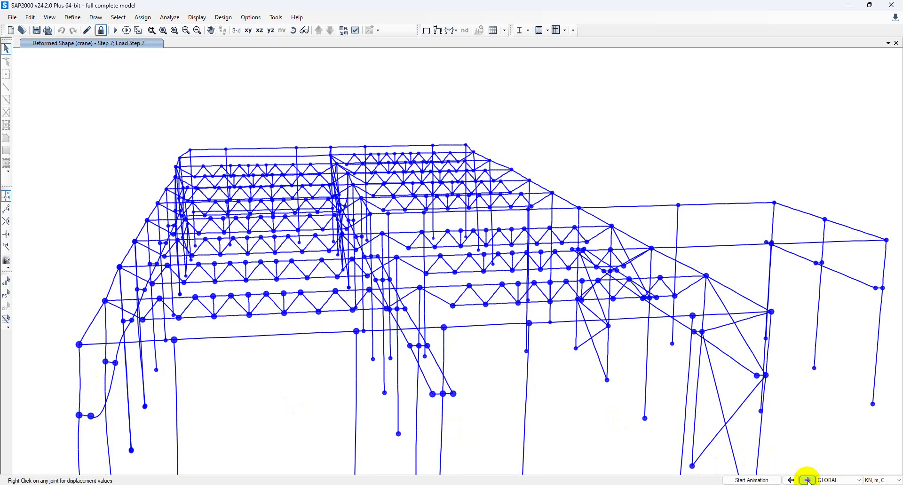
pyautogui.click(807, 481)
pyautogui.click(807, 480)
pyautogui.click(807, 480)
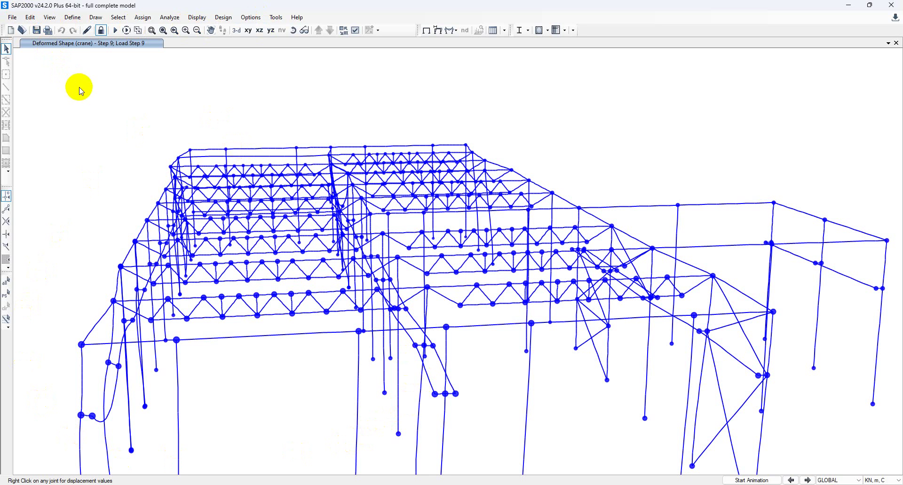
# - Switch to VLC media player, play the example crane animation bigroom.avi, and return to SAP2000
pyautogui.click(639, 484)
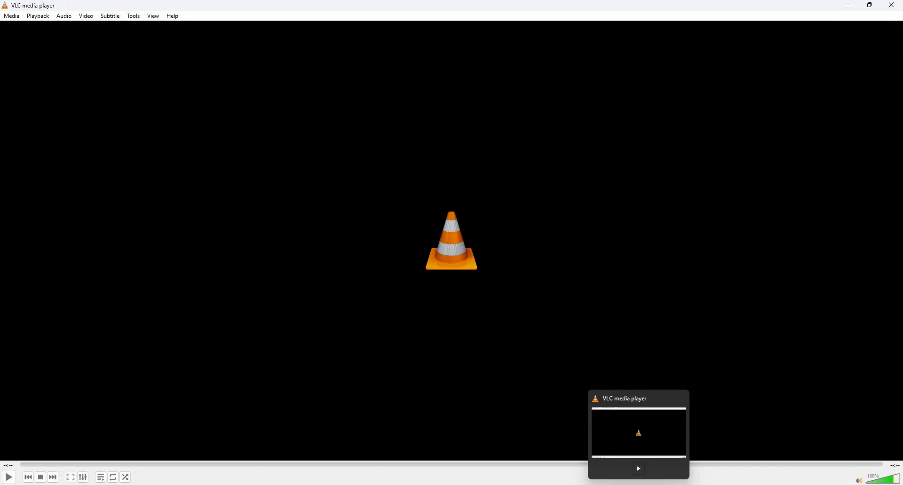
pyautogui.click(8, 478)
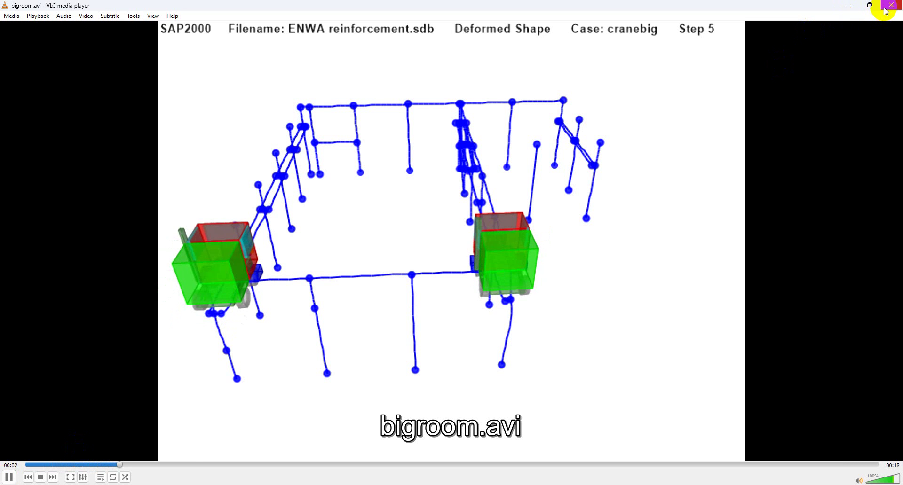
pyautogui.click(8, 477)
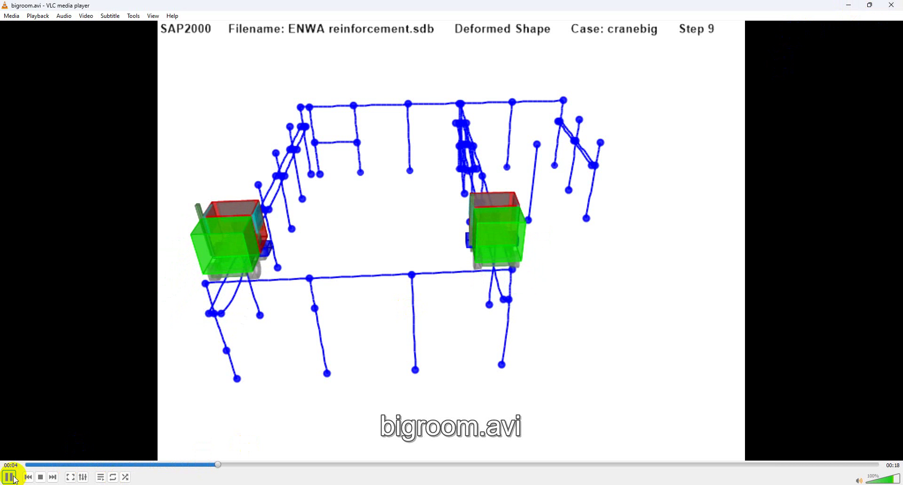
pyautogui.click(845, 8)
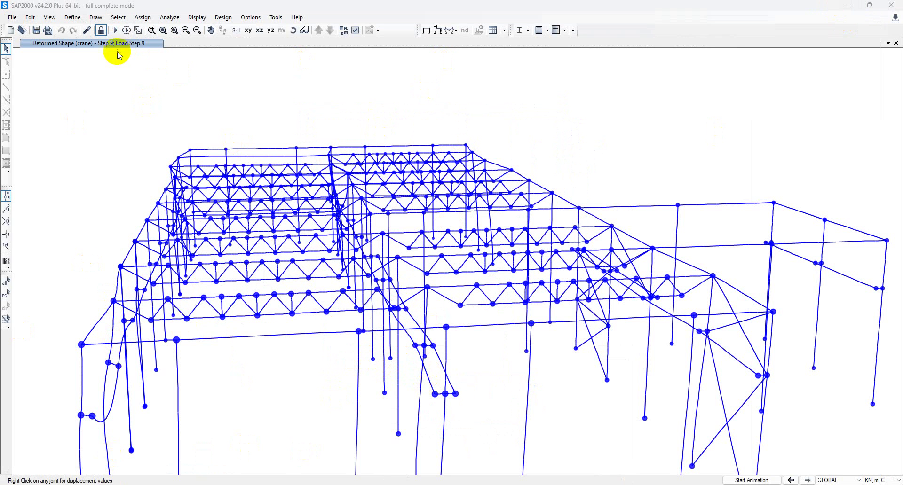
# - Start a multi-step animation video and save it under the file name full complete model.avi
pyautogui.click(13, 18)
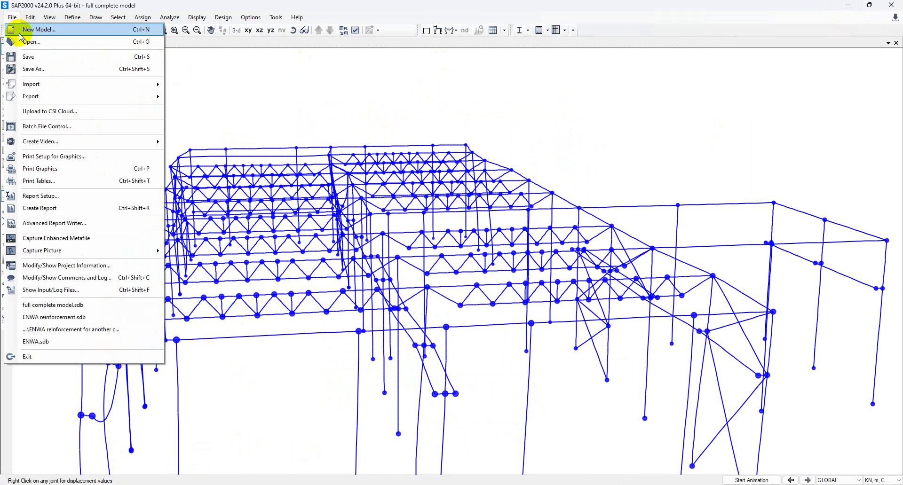
pyautogui.click(37, 142)
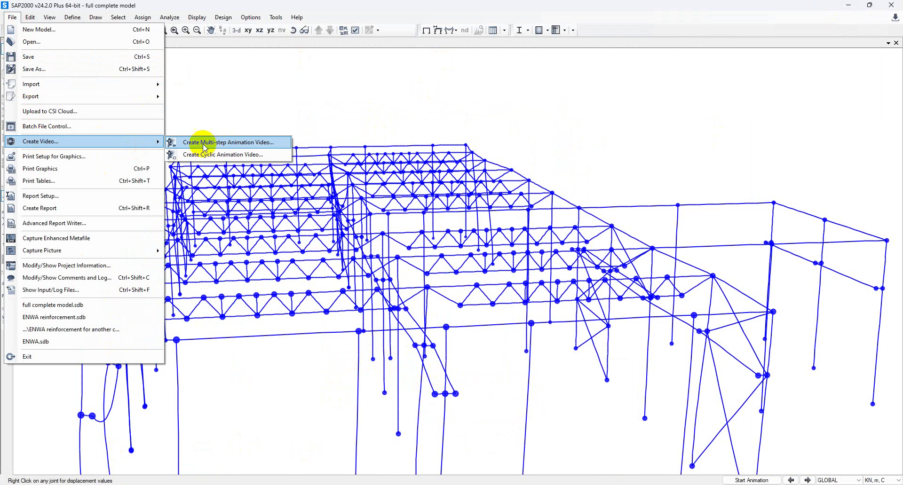
pyautogui.click(242, 142)
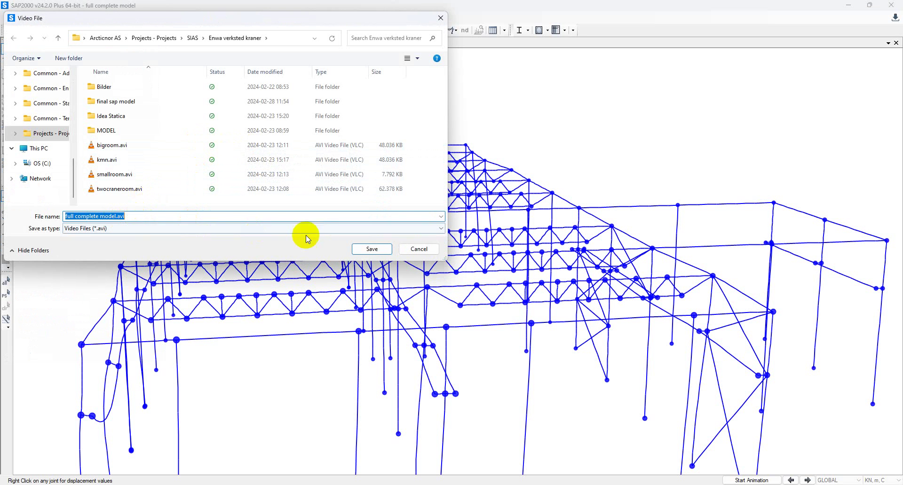
pyautogui.click(363, 247)
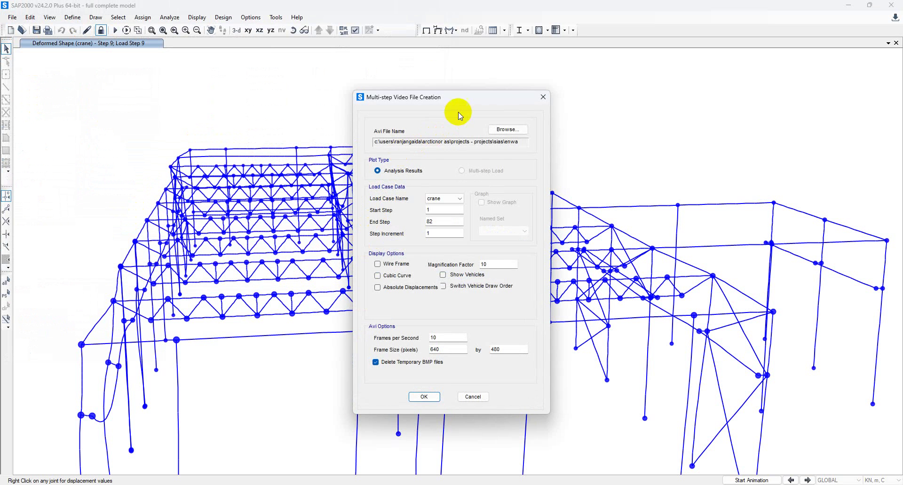
# - Create the uncompressed crane video with magnification factor 5, wire frame, cubic curve, absolute displacements and vehicles shown
pyautogui.moveTo(465, 98); pyautogui.dragTo(199, 85)
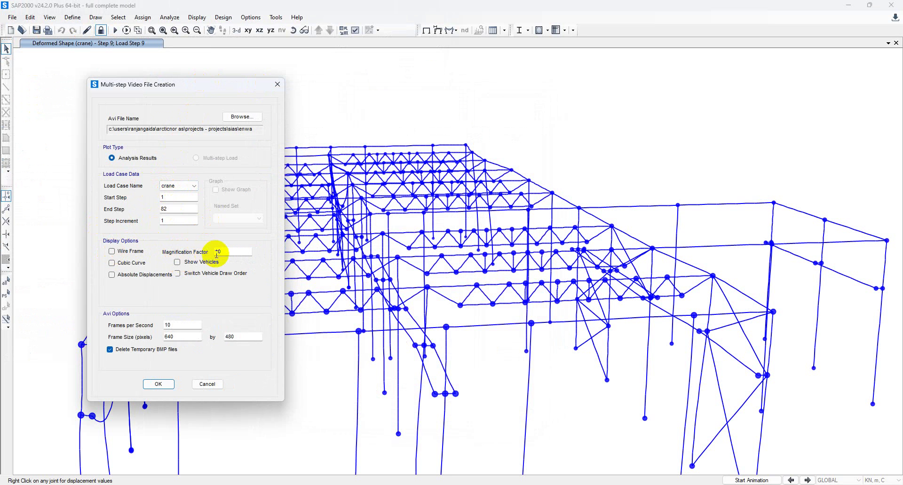
pyautogui.moveTo(228, 251); pyautogui.dragTo(206, 252)
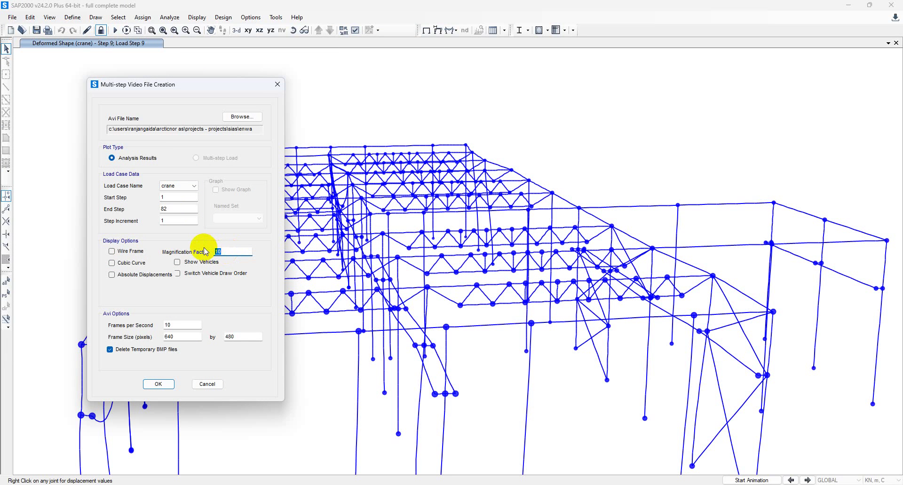
pyautogui.click(112, 275)
pyautogui.click(177, 262)
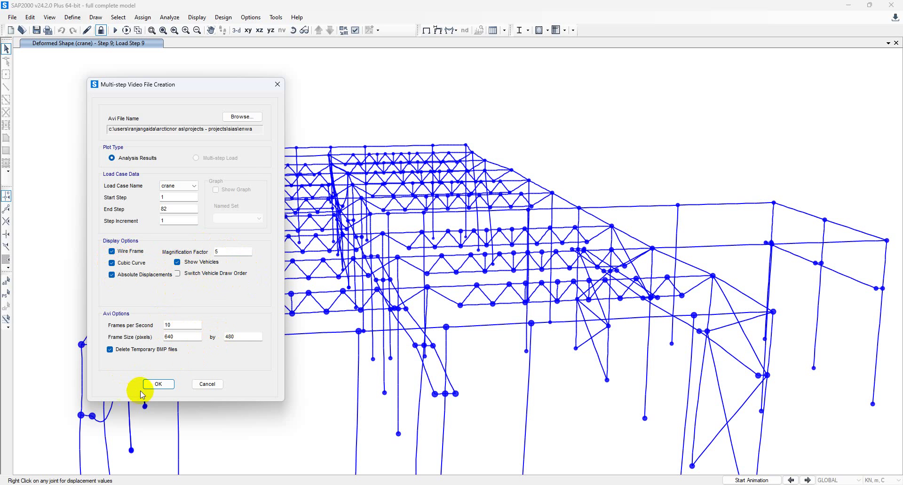
pyautogui.click(154, 384)
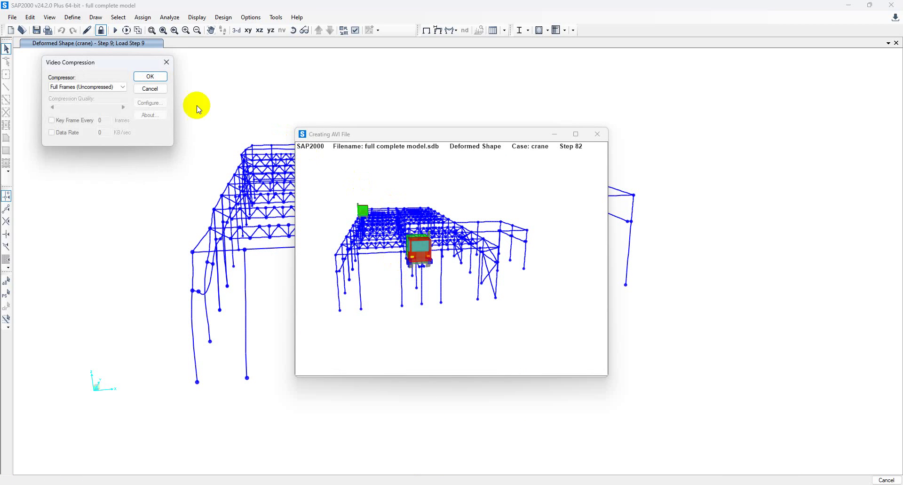
pyautogui.click(151, 77)
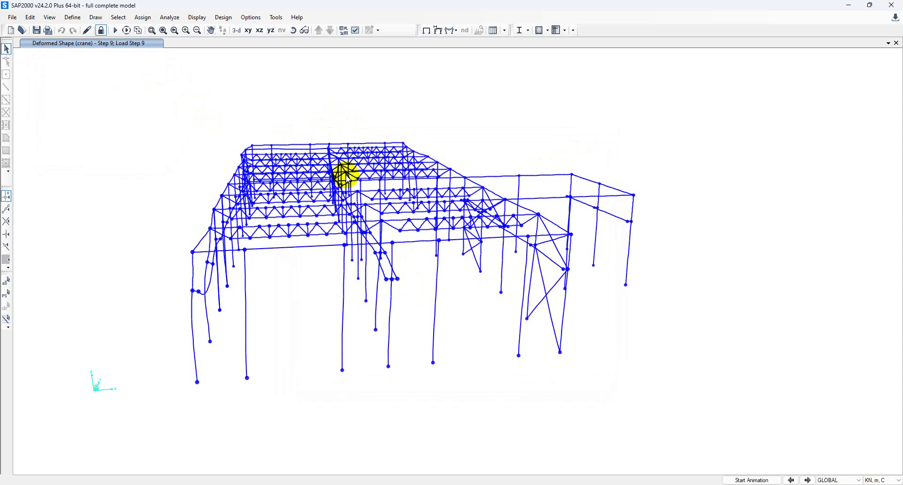
# - Unlock the model and reverse the frame order of moving load path PATH2, accepting the path definitions
pyautogui.click(101, 30)
pyautogui.click(463, 283)
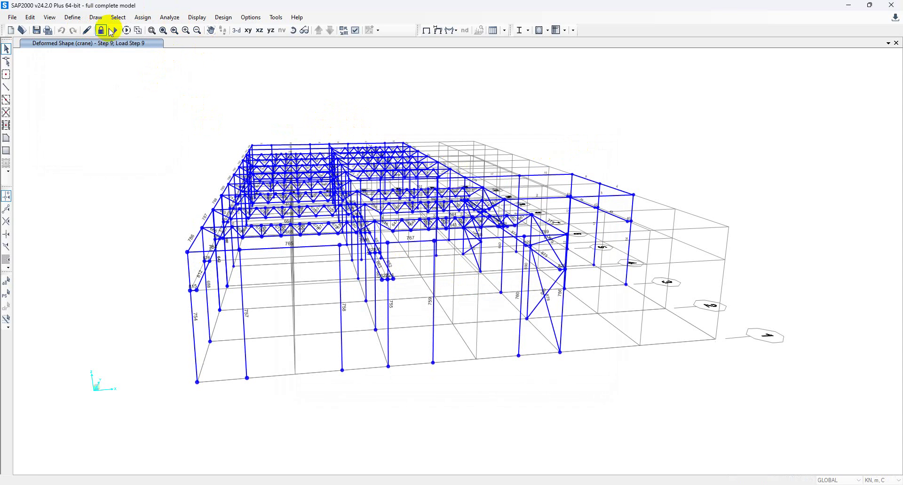
pyautogui.click(73, 18)
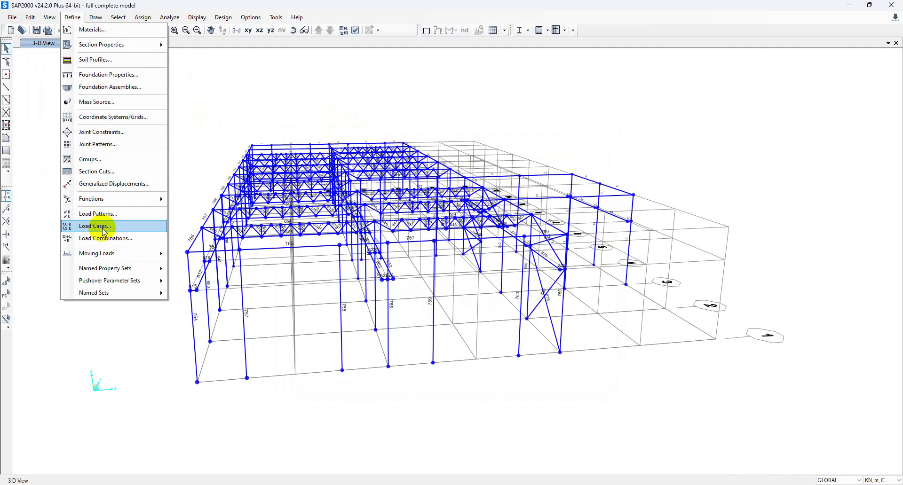
pyautogui.moveTo(111, 250)
pyautogui.click(174, 254)
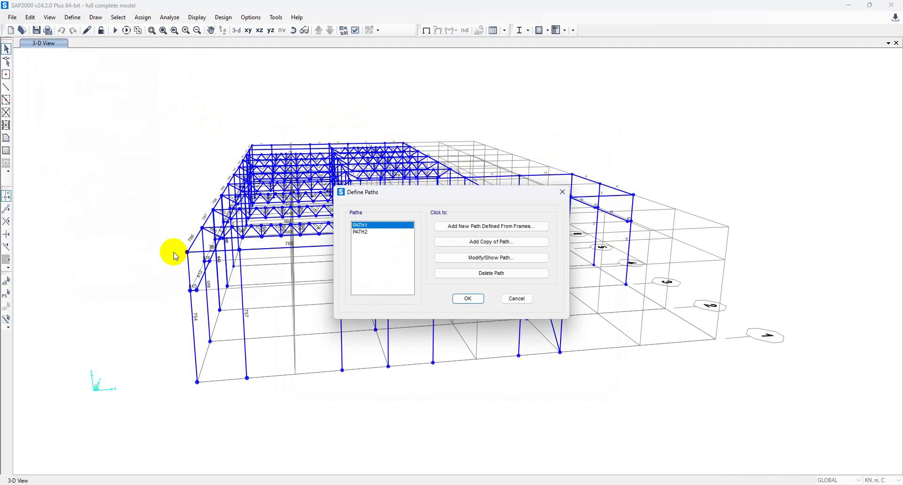
pyautogui.click(359, 232)
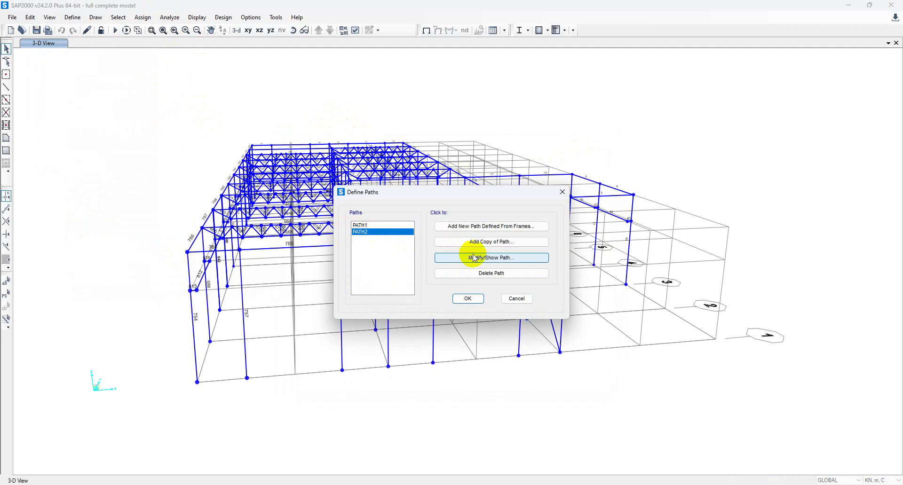
pyautogui.click(447, 257)
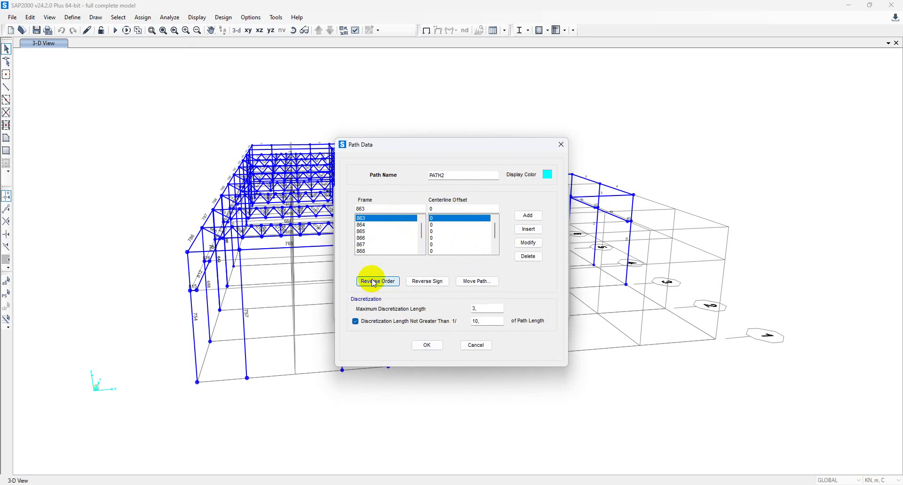
pyautogui.click(428, 346)
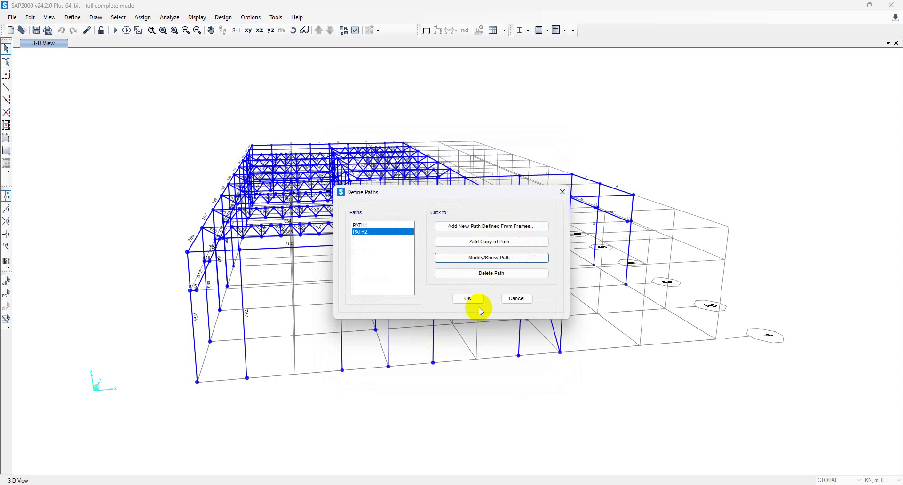
pyautogui.click(468, 300)
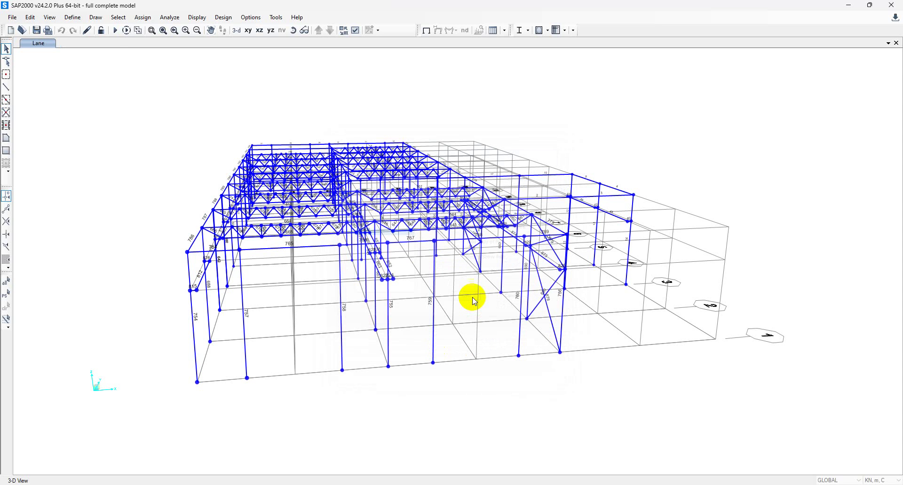
# - Rerun the analysis with the reversed PATH2 and close the analysis messages
pyautogui.click(114, 30)
pyautogui.click(551, 319)
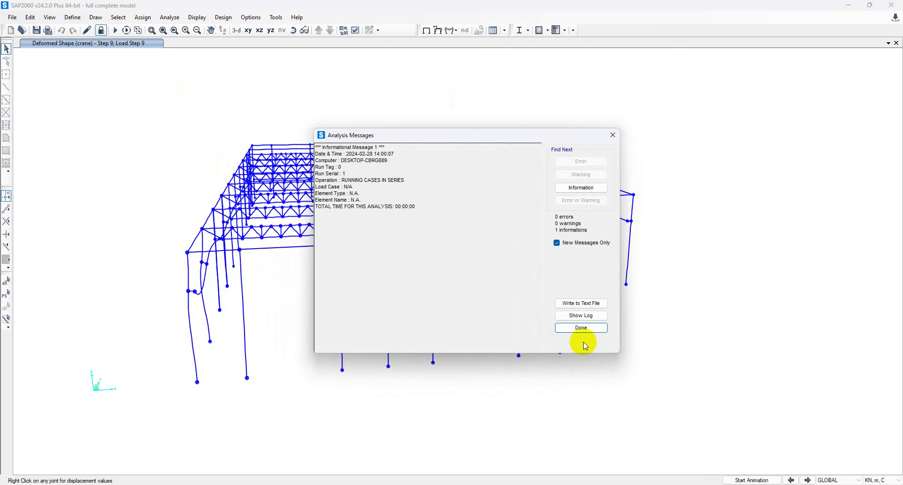
pyautogui.click(582, 328)
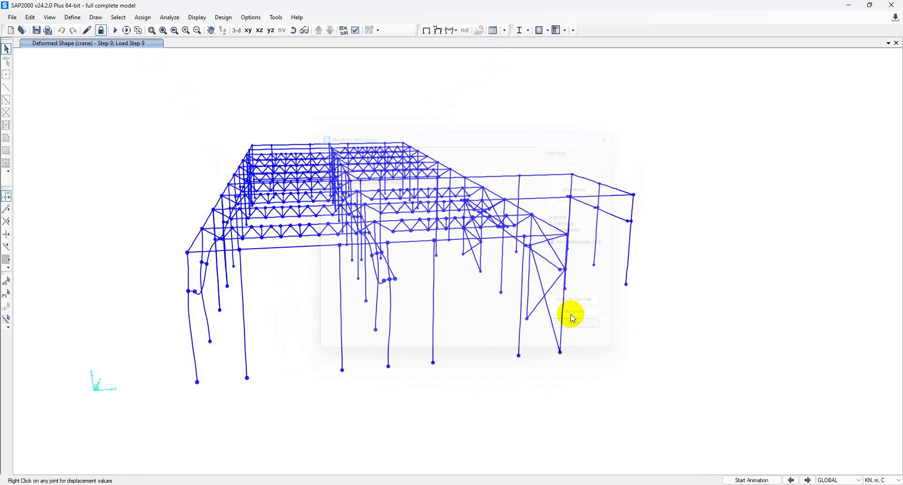
# - Run the steel design check of the structure to Eurocode 3-2005 with the updated analysis results
pyautogui.click(519, 31)
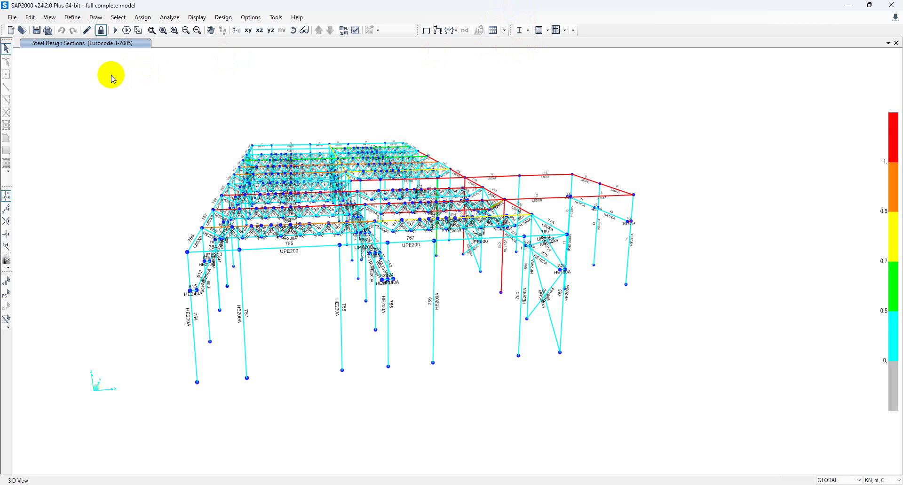
# - Create a multi-step animation video of the crane load case with magnification factor 2, using full frames without compression
pyautogui.click(12, 18)
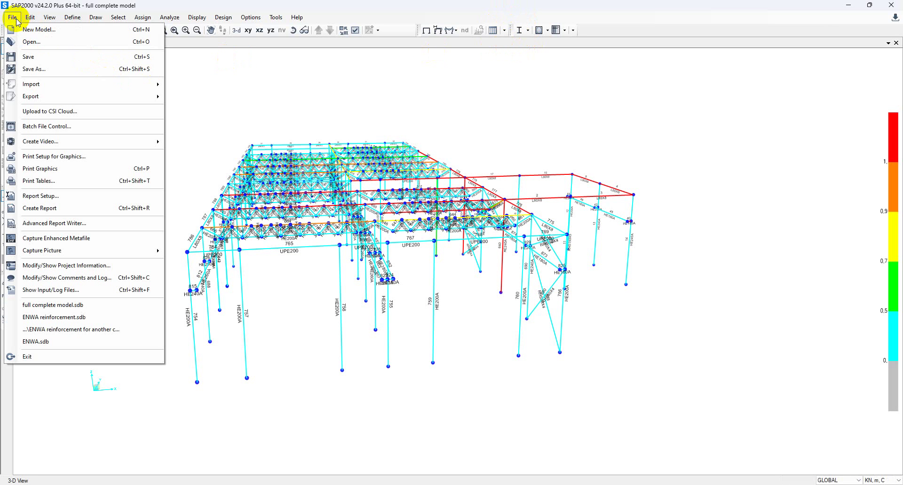
pyautogui.moveTo(50, 142)
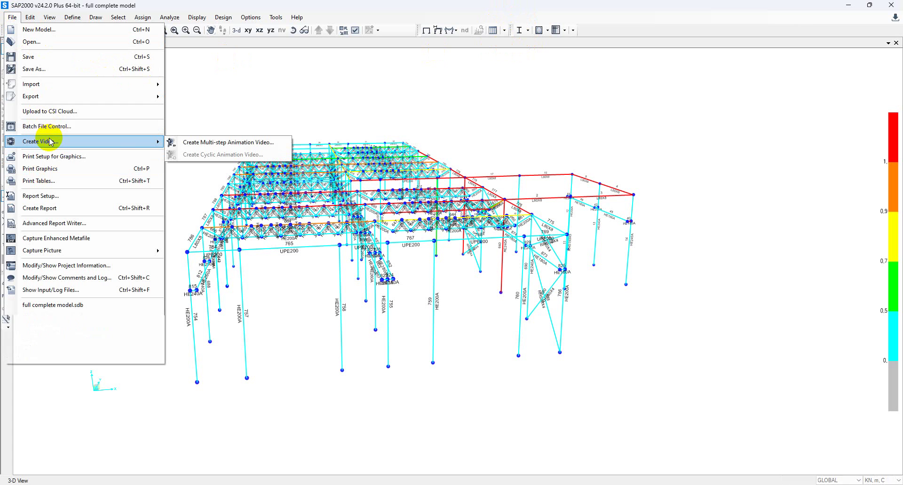
pyautogui.click(203, 142)
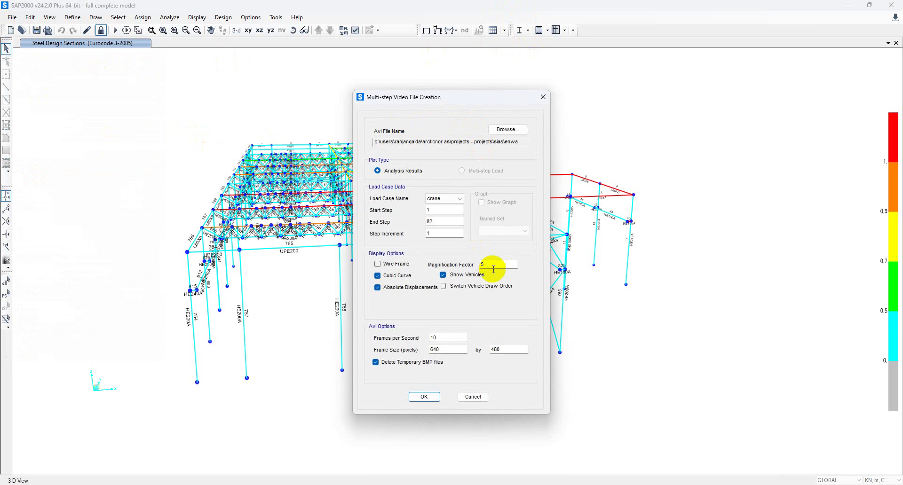
pyautogui.moveTo(490, 266); pyautogui.dragTo(465, 270)
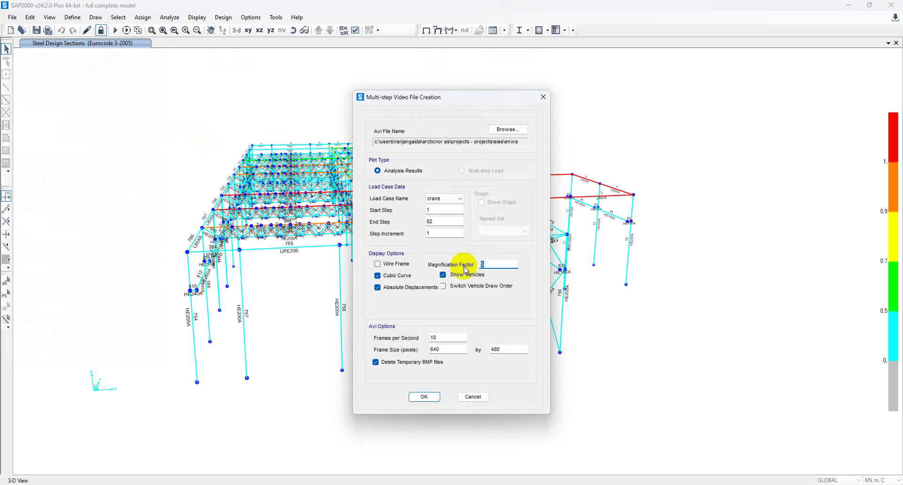
pyautogui.write('2')
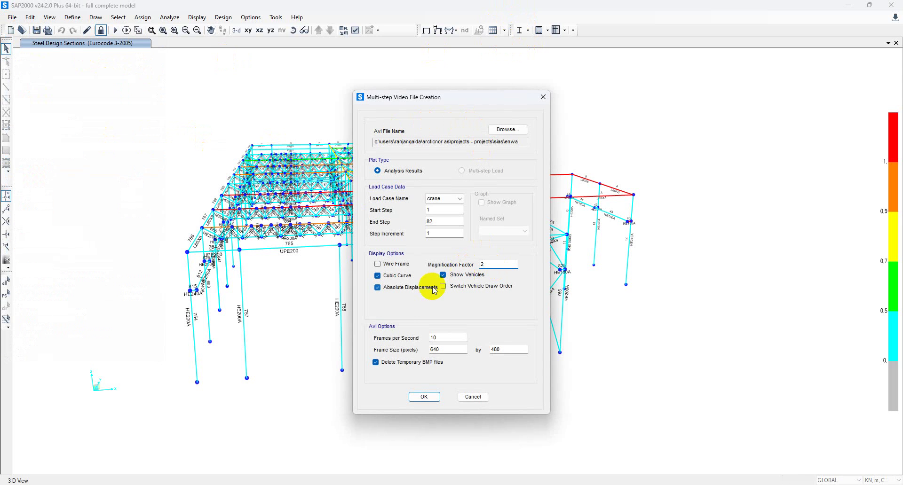
pyautogui.click(424, 397)
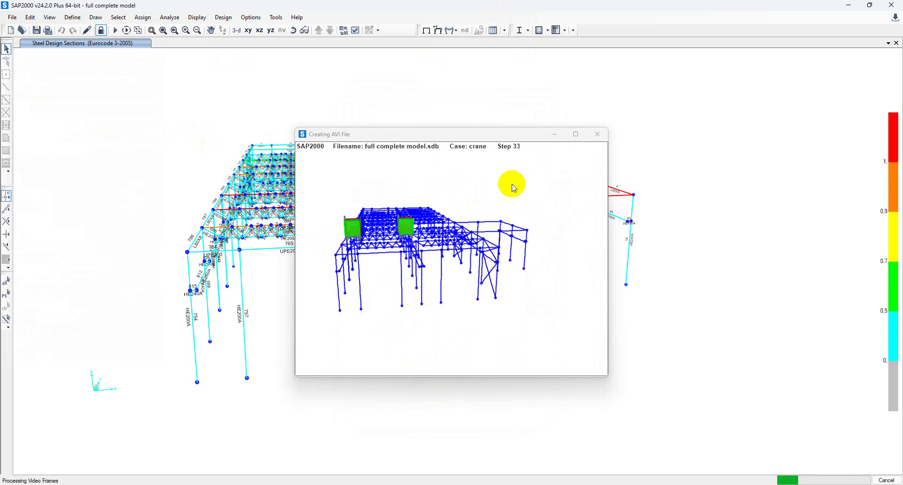
pyautogui.click(574, 134)
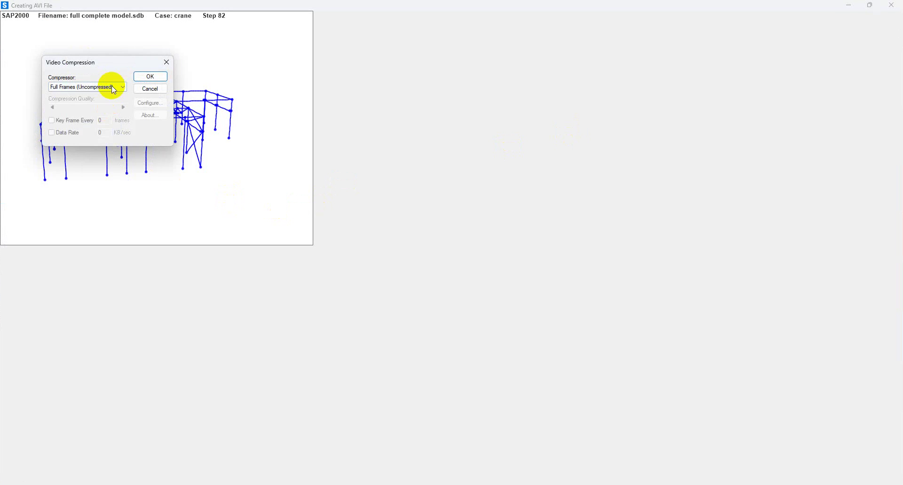
pyautogui.click(150, 77)
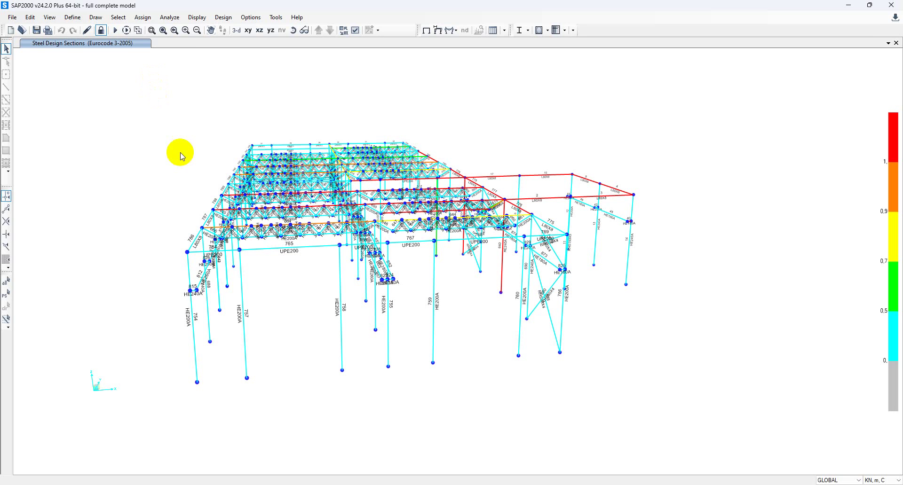